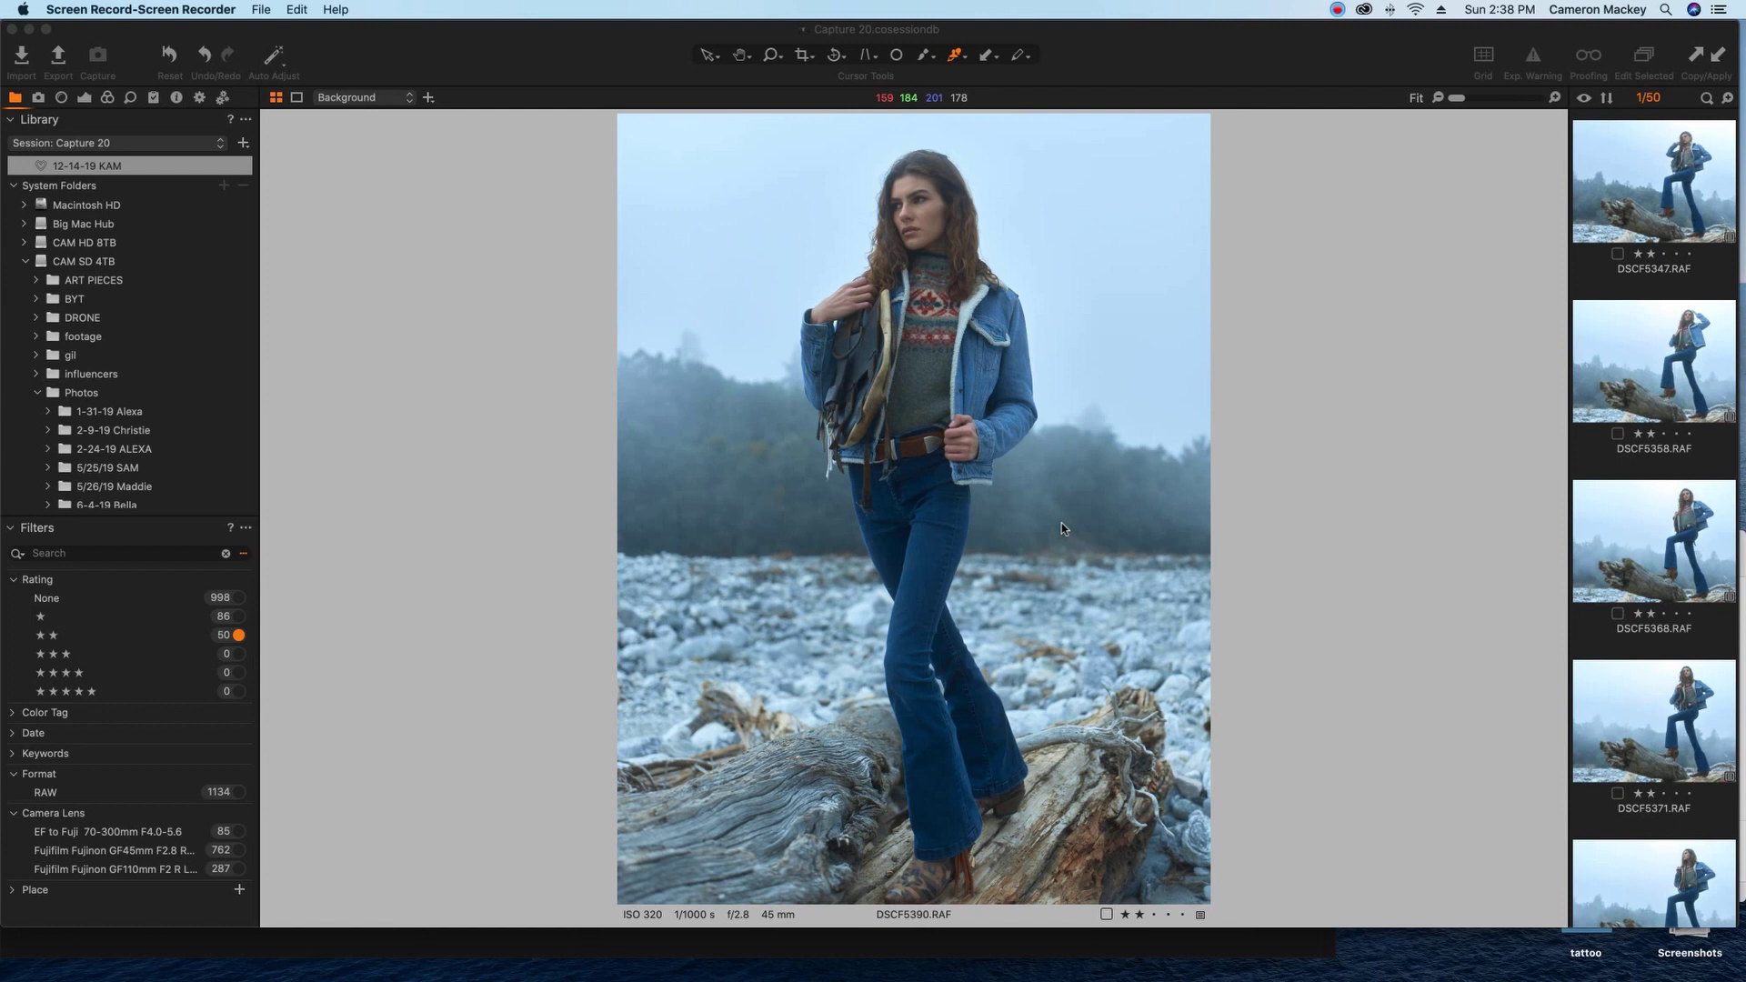
# Select the seated portrait DSCF5399 in the filmstrip and reset all its adjustments.
pyautogui.scroll(5, 1638, 431)
pyautogui.click(1639, 431)
pyautogui.scroll(5, 1642, 436)
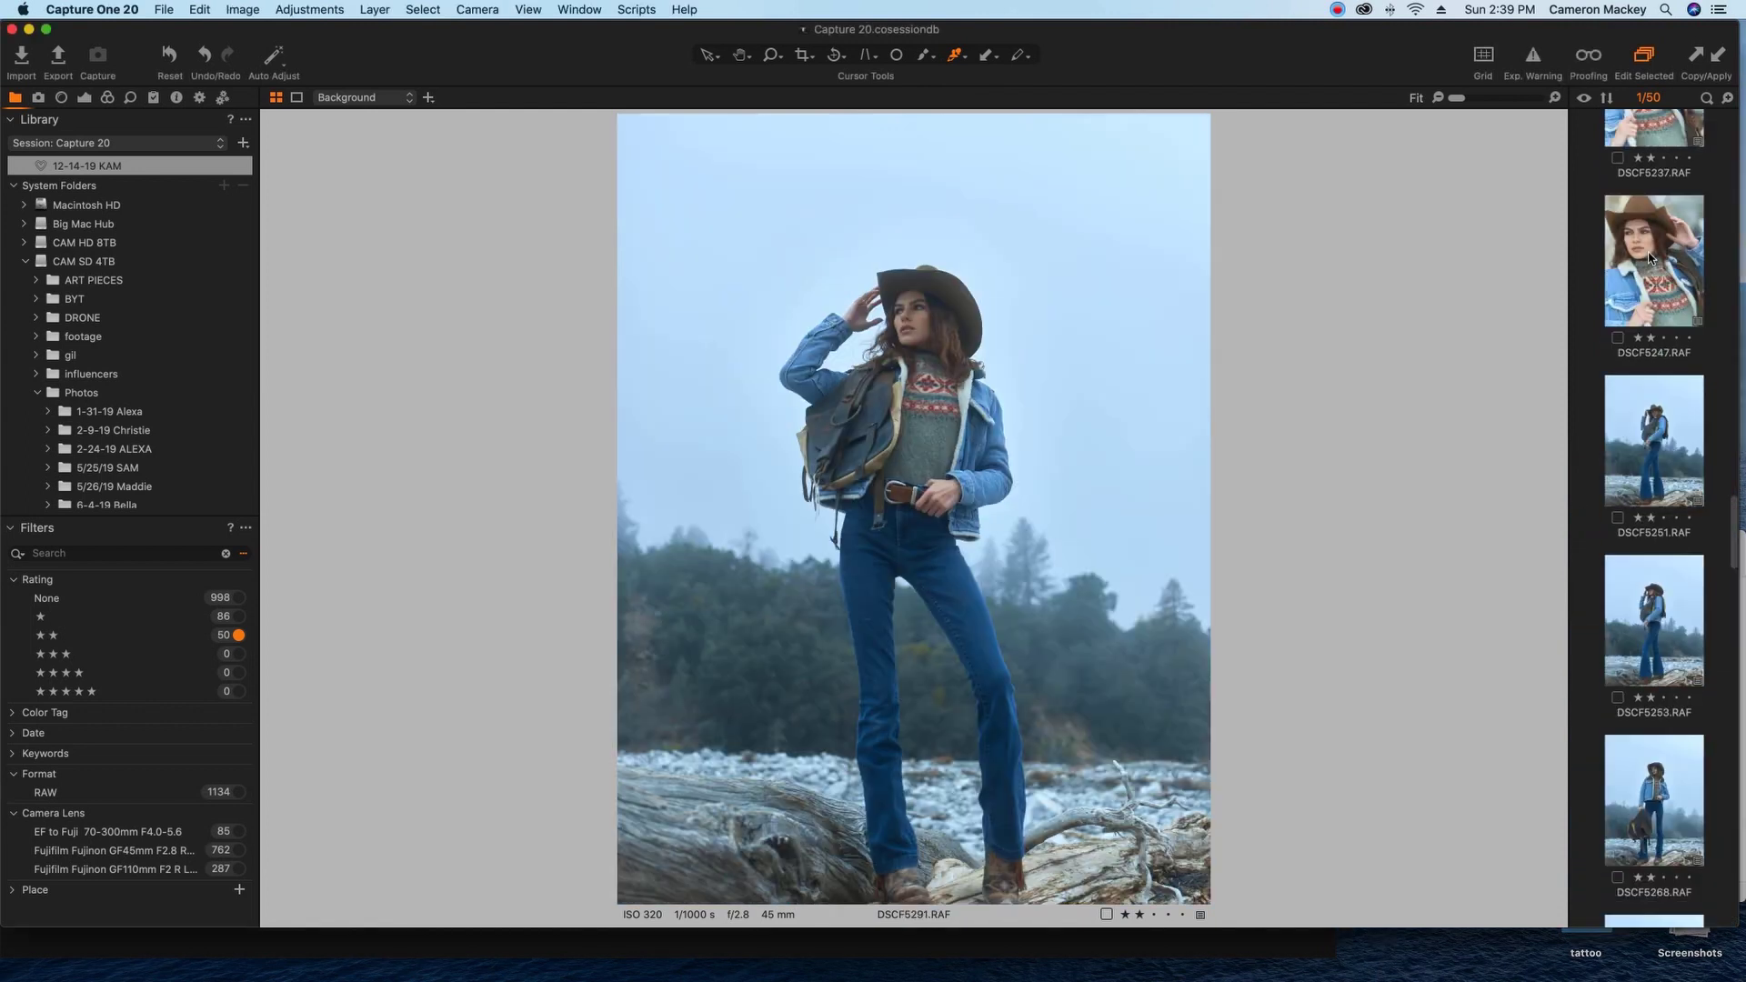
pyautogui.scroll(-5, 1651, 447)
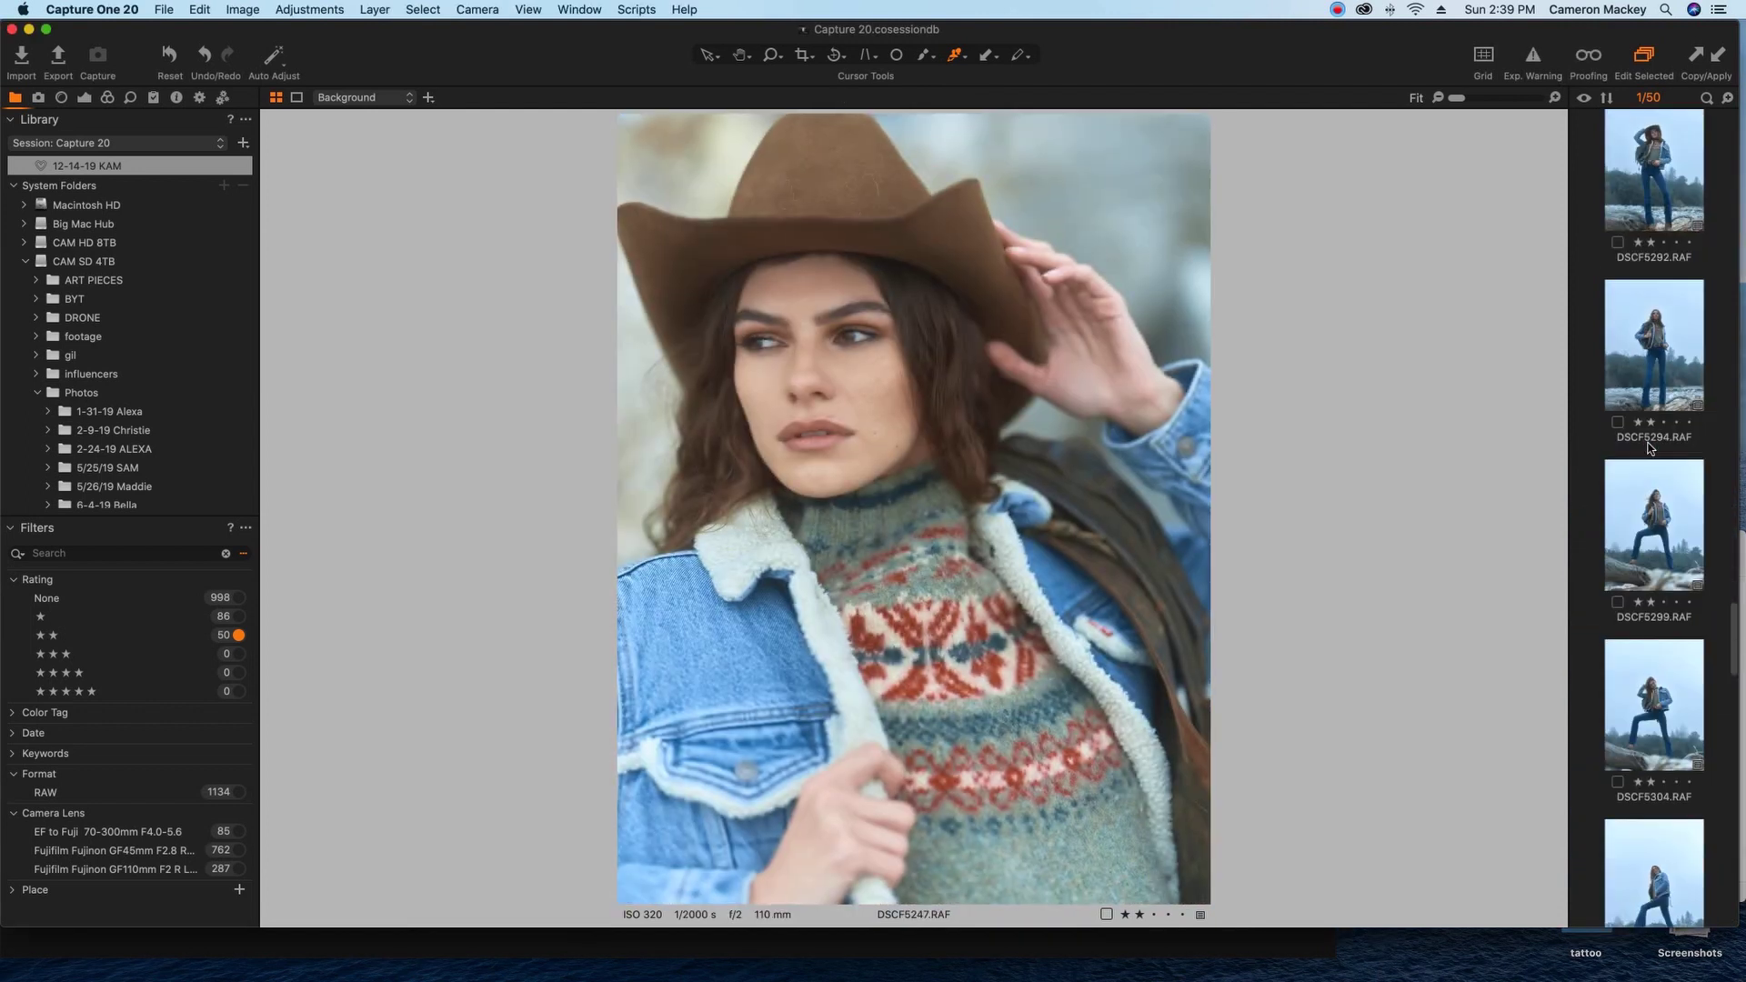
pyautogui.click(1654, 648)
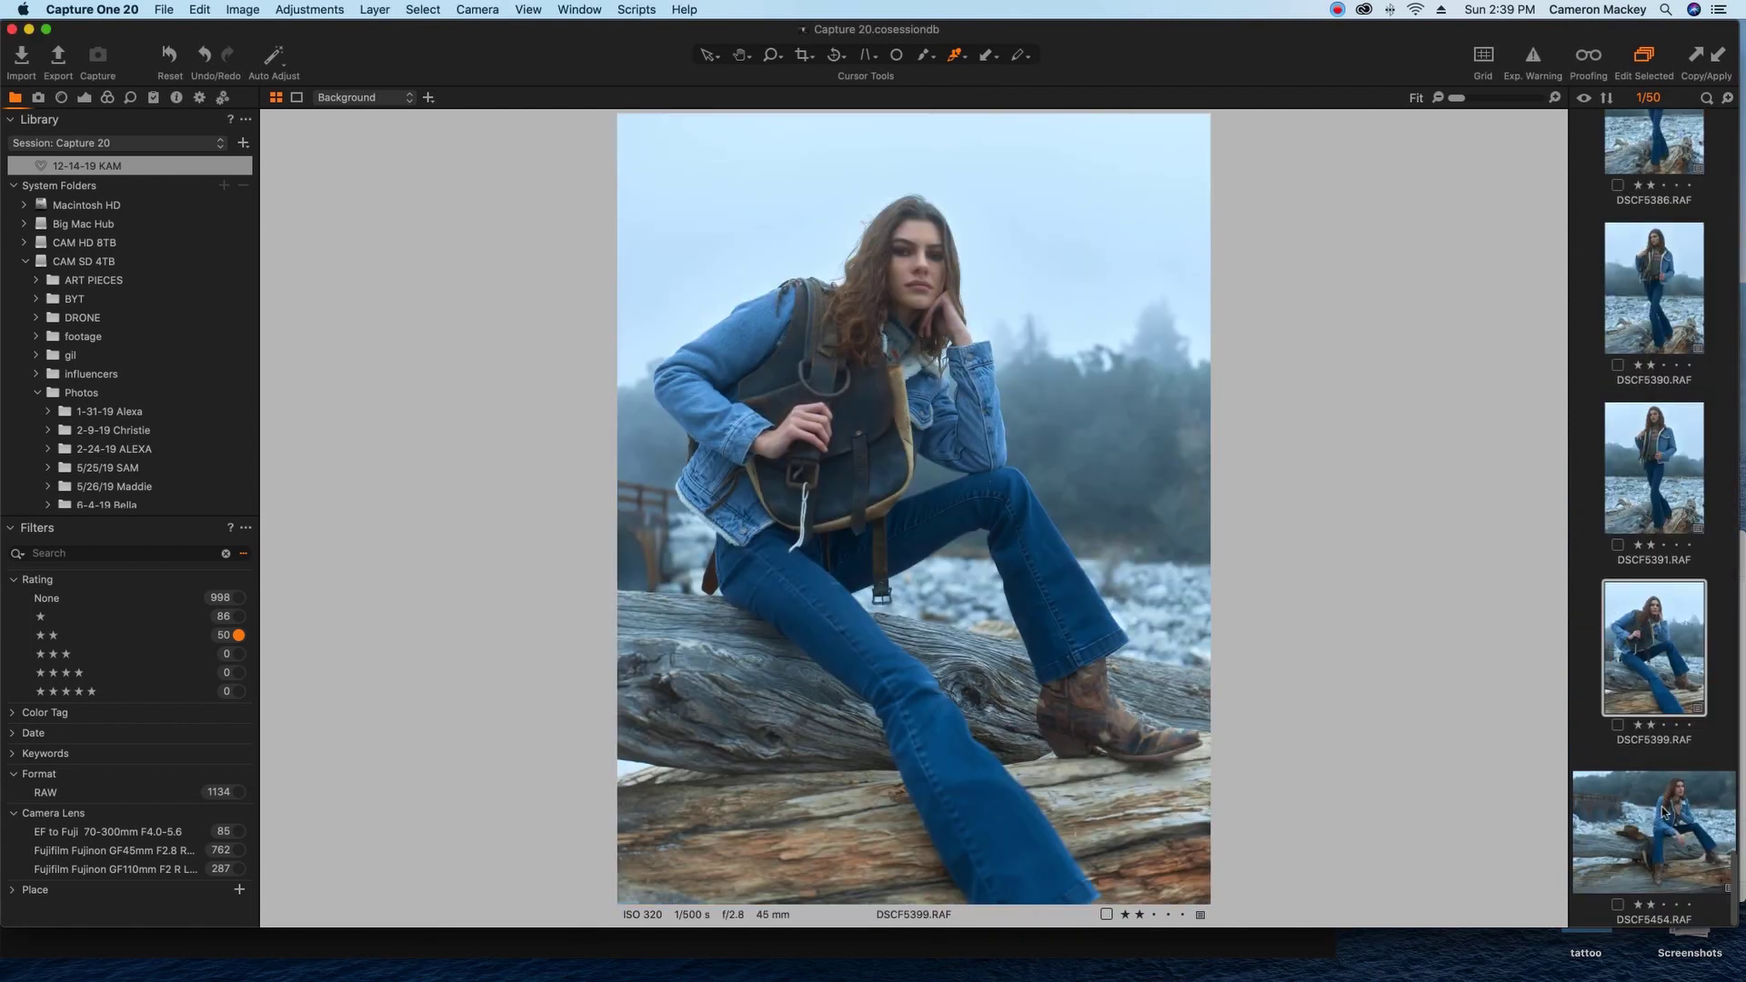
pyautogui.click(169, 60)
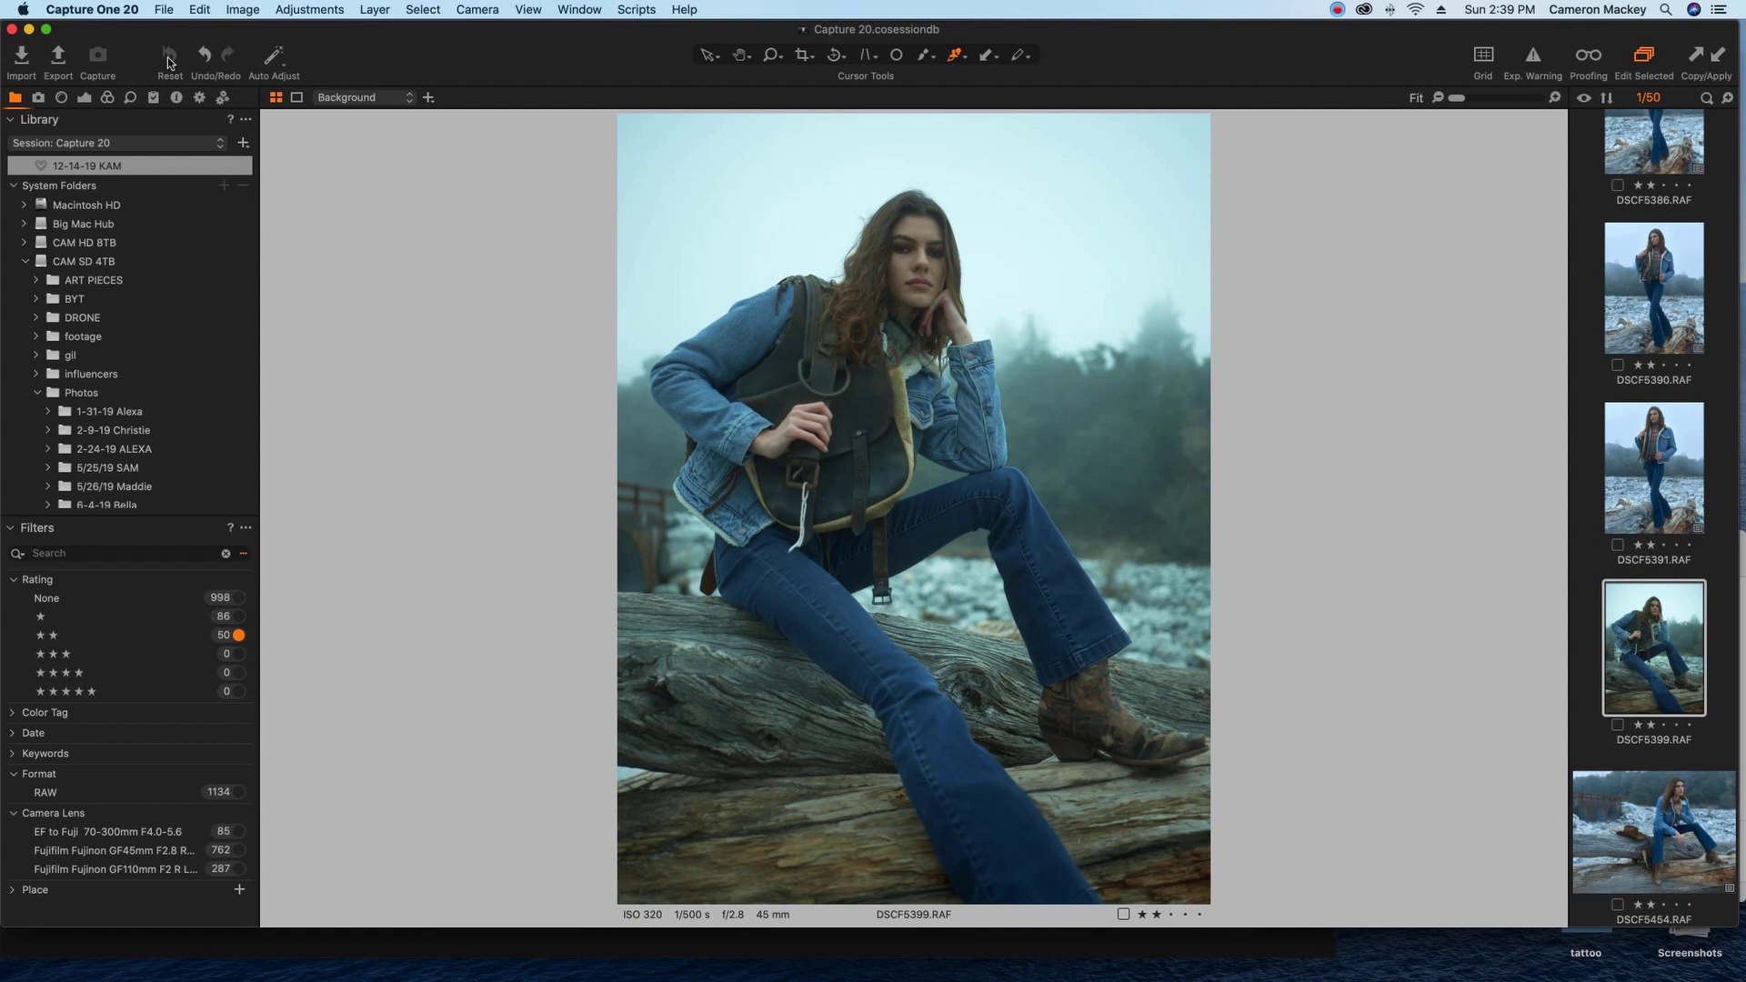
# Keep the Film Extra Shadow curve and auto-balance white to 5600 K, tint -0.6.
pyautogui.click(84, 97)
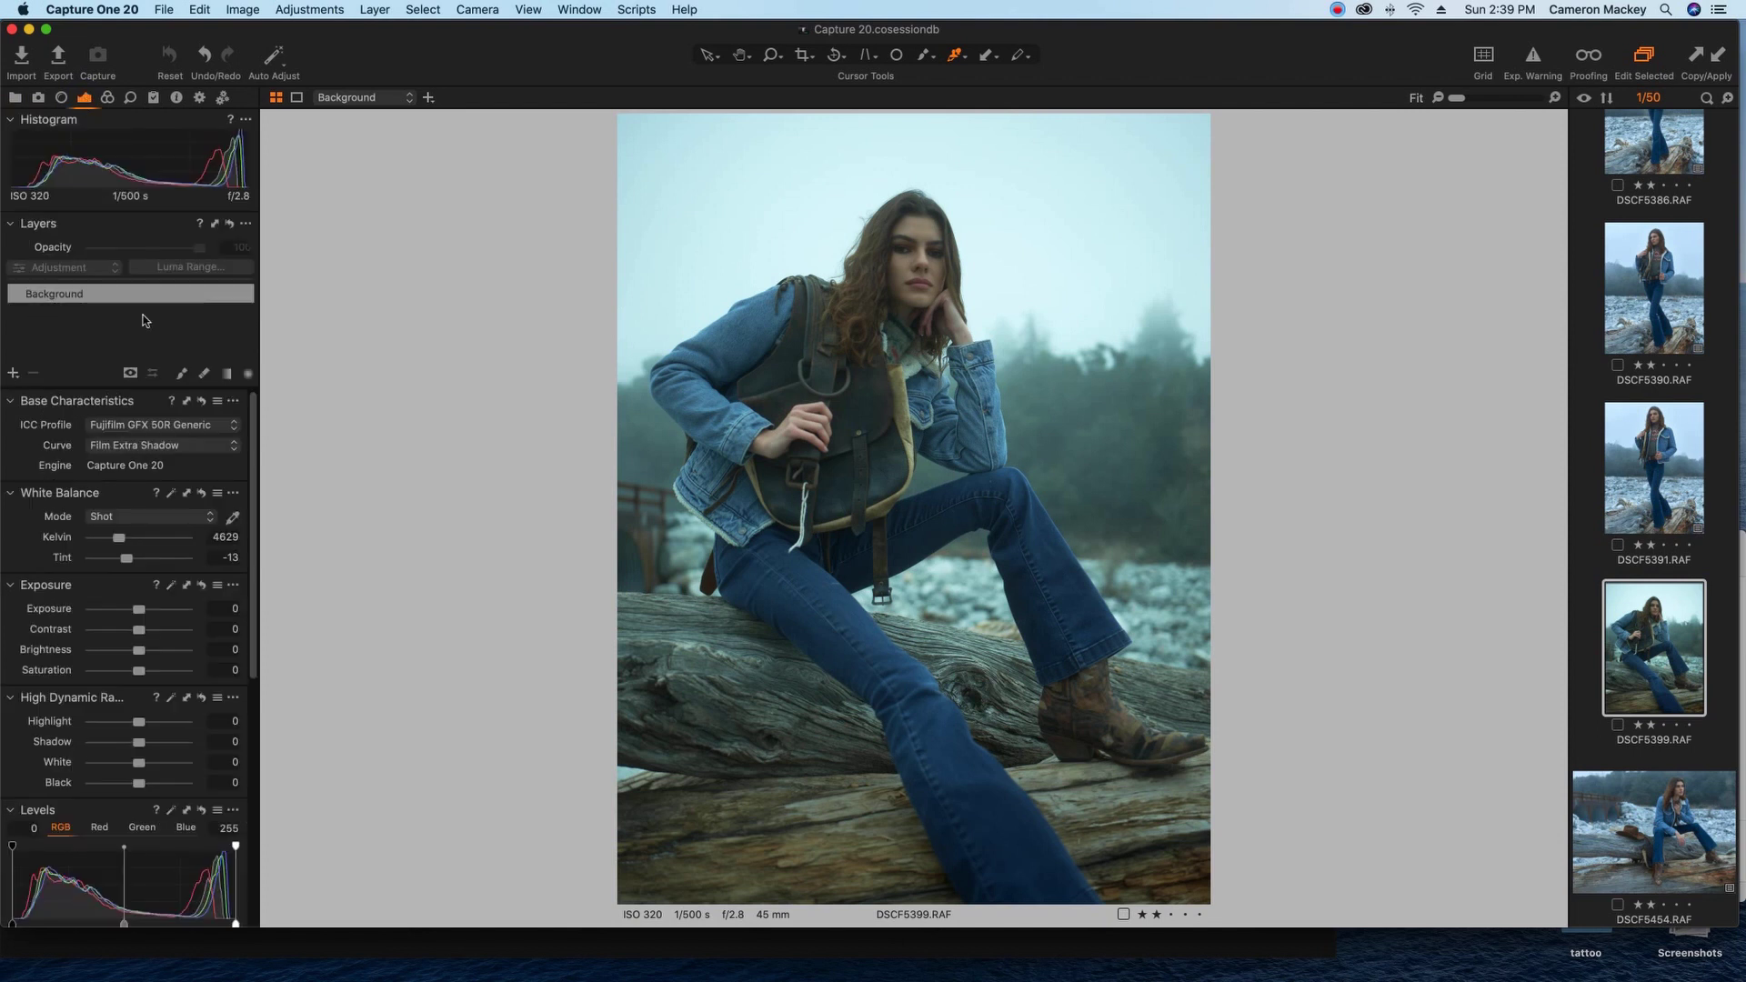
pyautogui.click(165, 454)
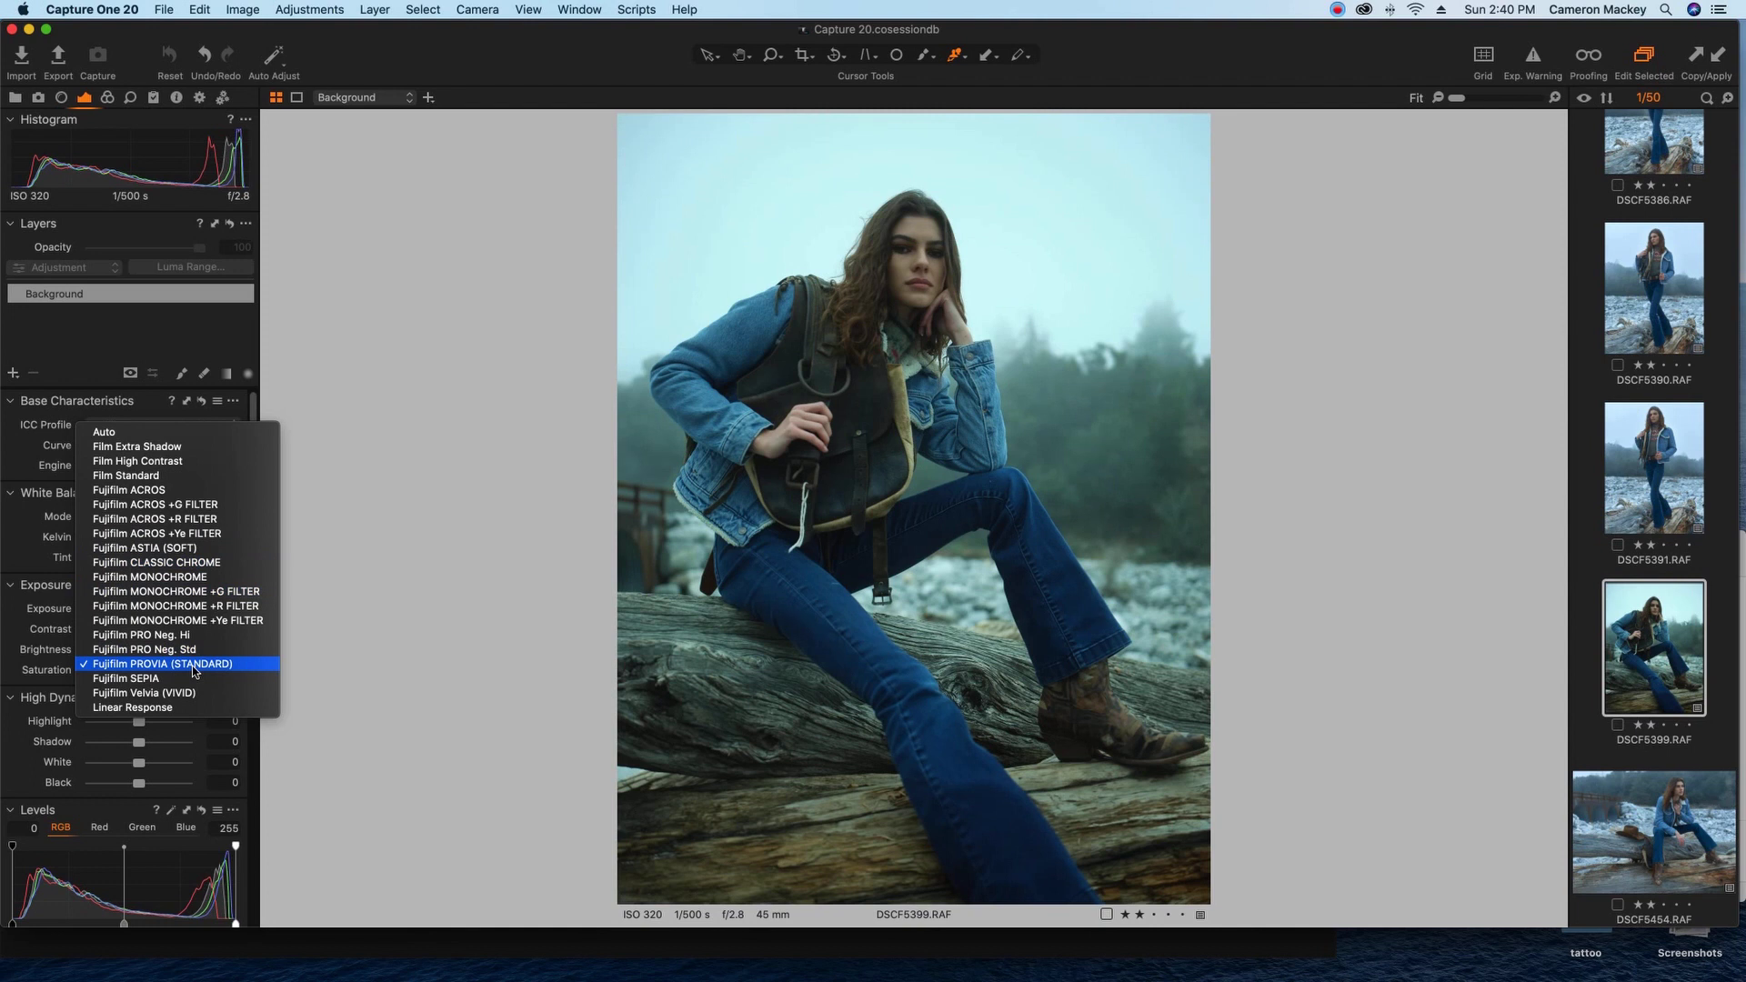
pyautogui.click(138, 447)
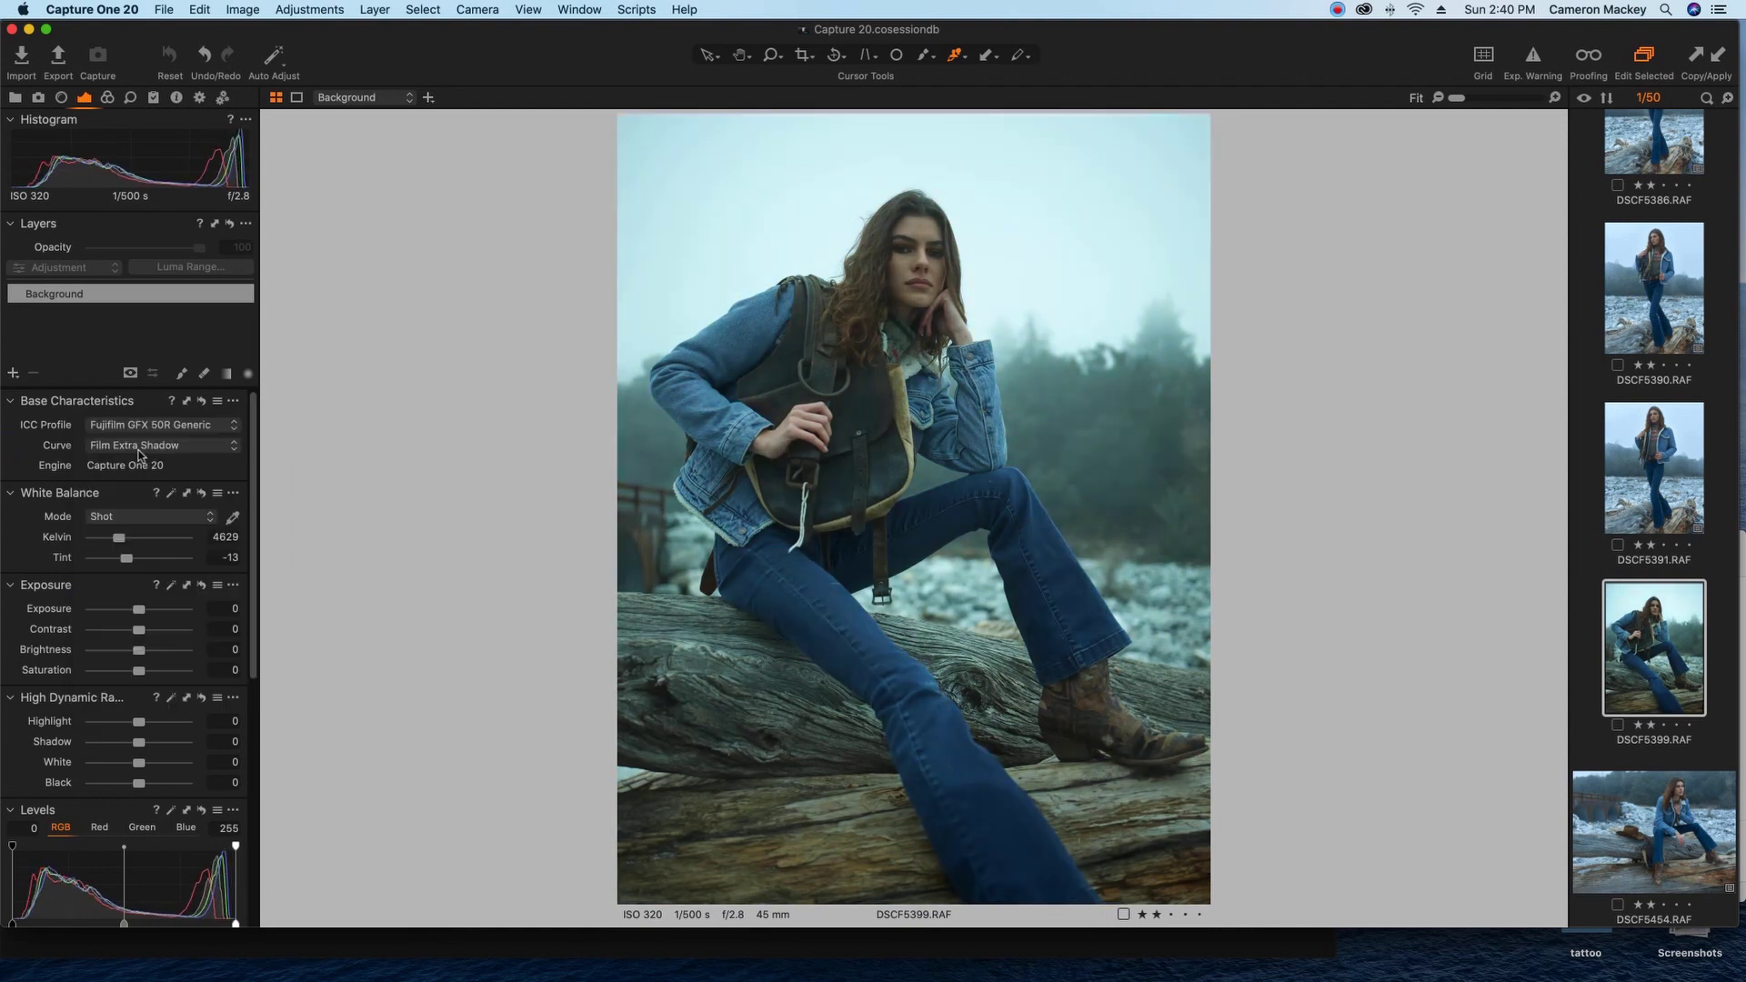
pyautogui.click(173, 495)
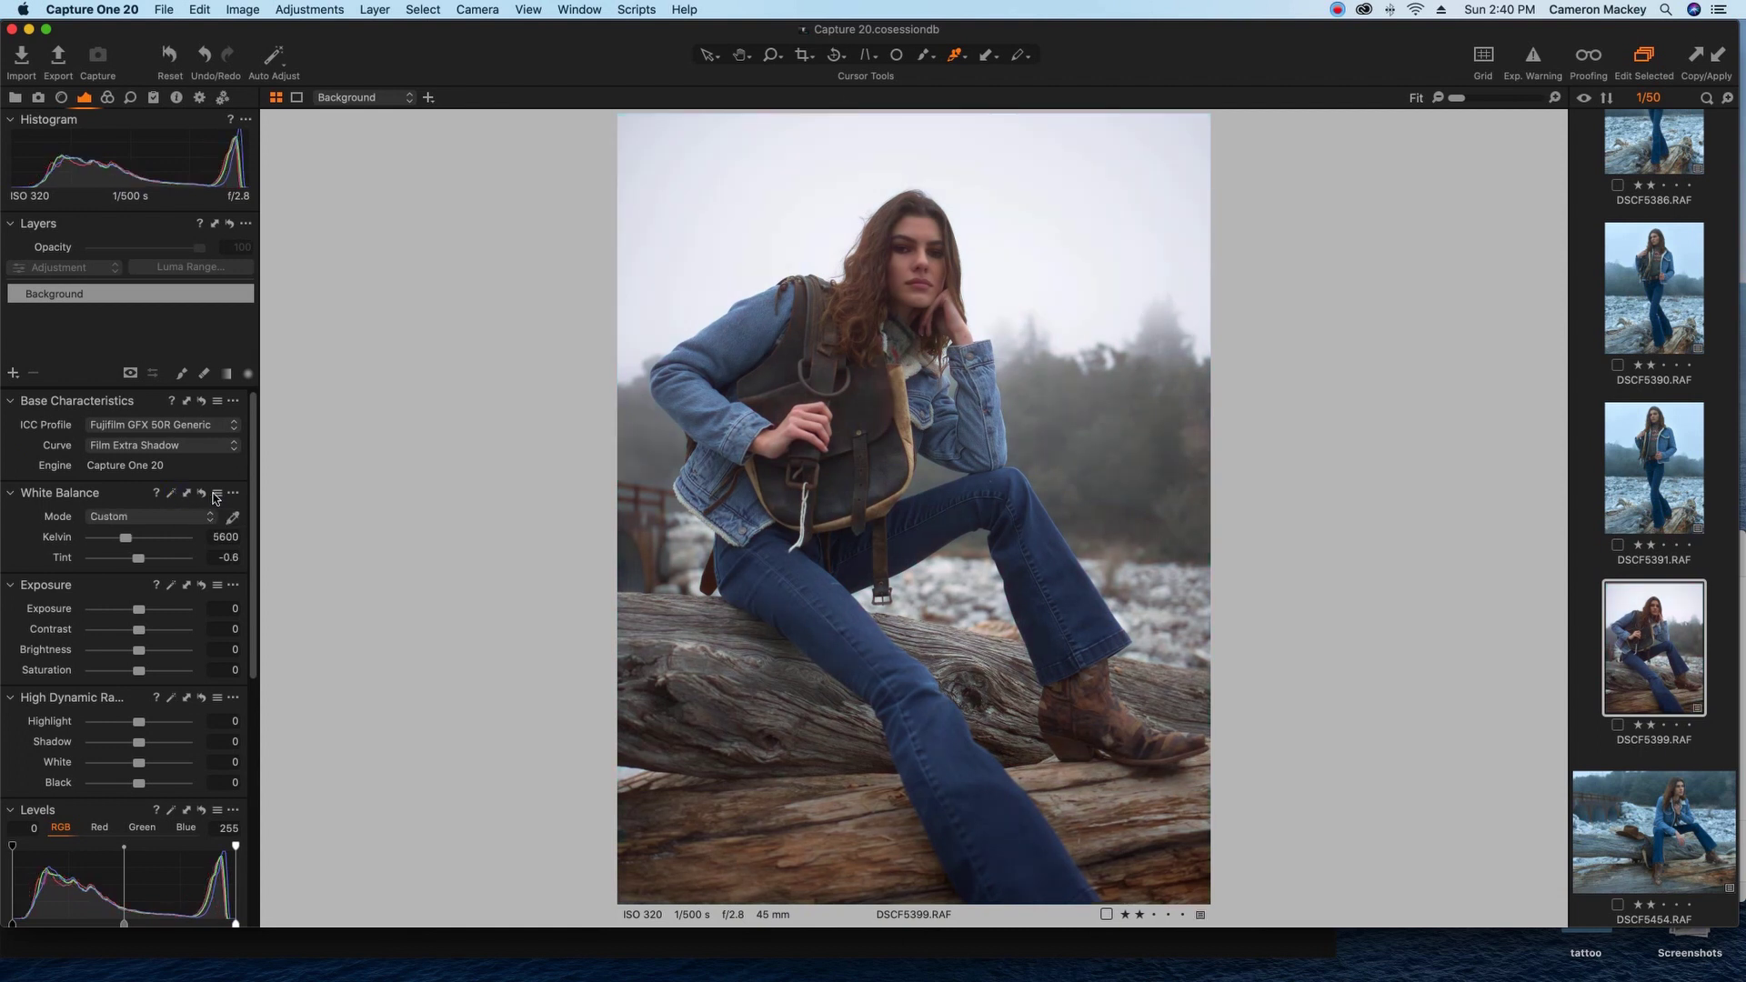
# Reset white balance, then set Kelvin to about 5155, tint about -4.7, and HDR White -42.
pyautogui.click(201, 493)
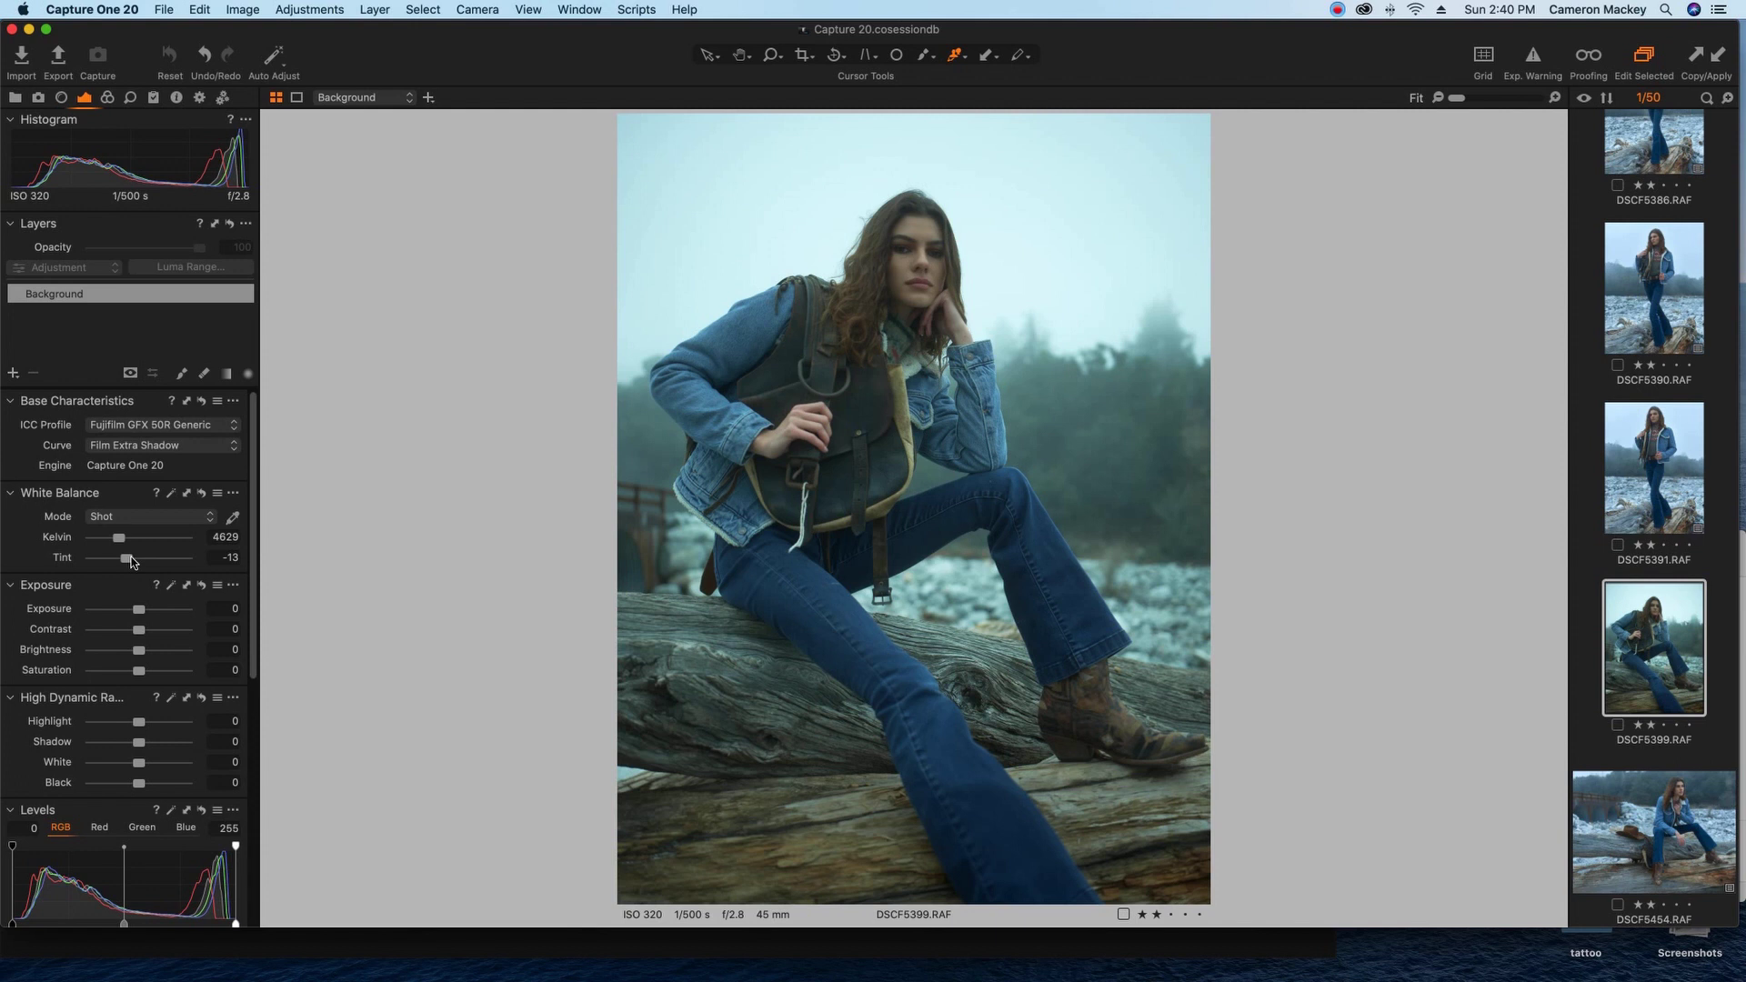
pyautogui.moveTo(132, 558); pyautogui.dragTo(136, 561)
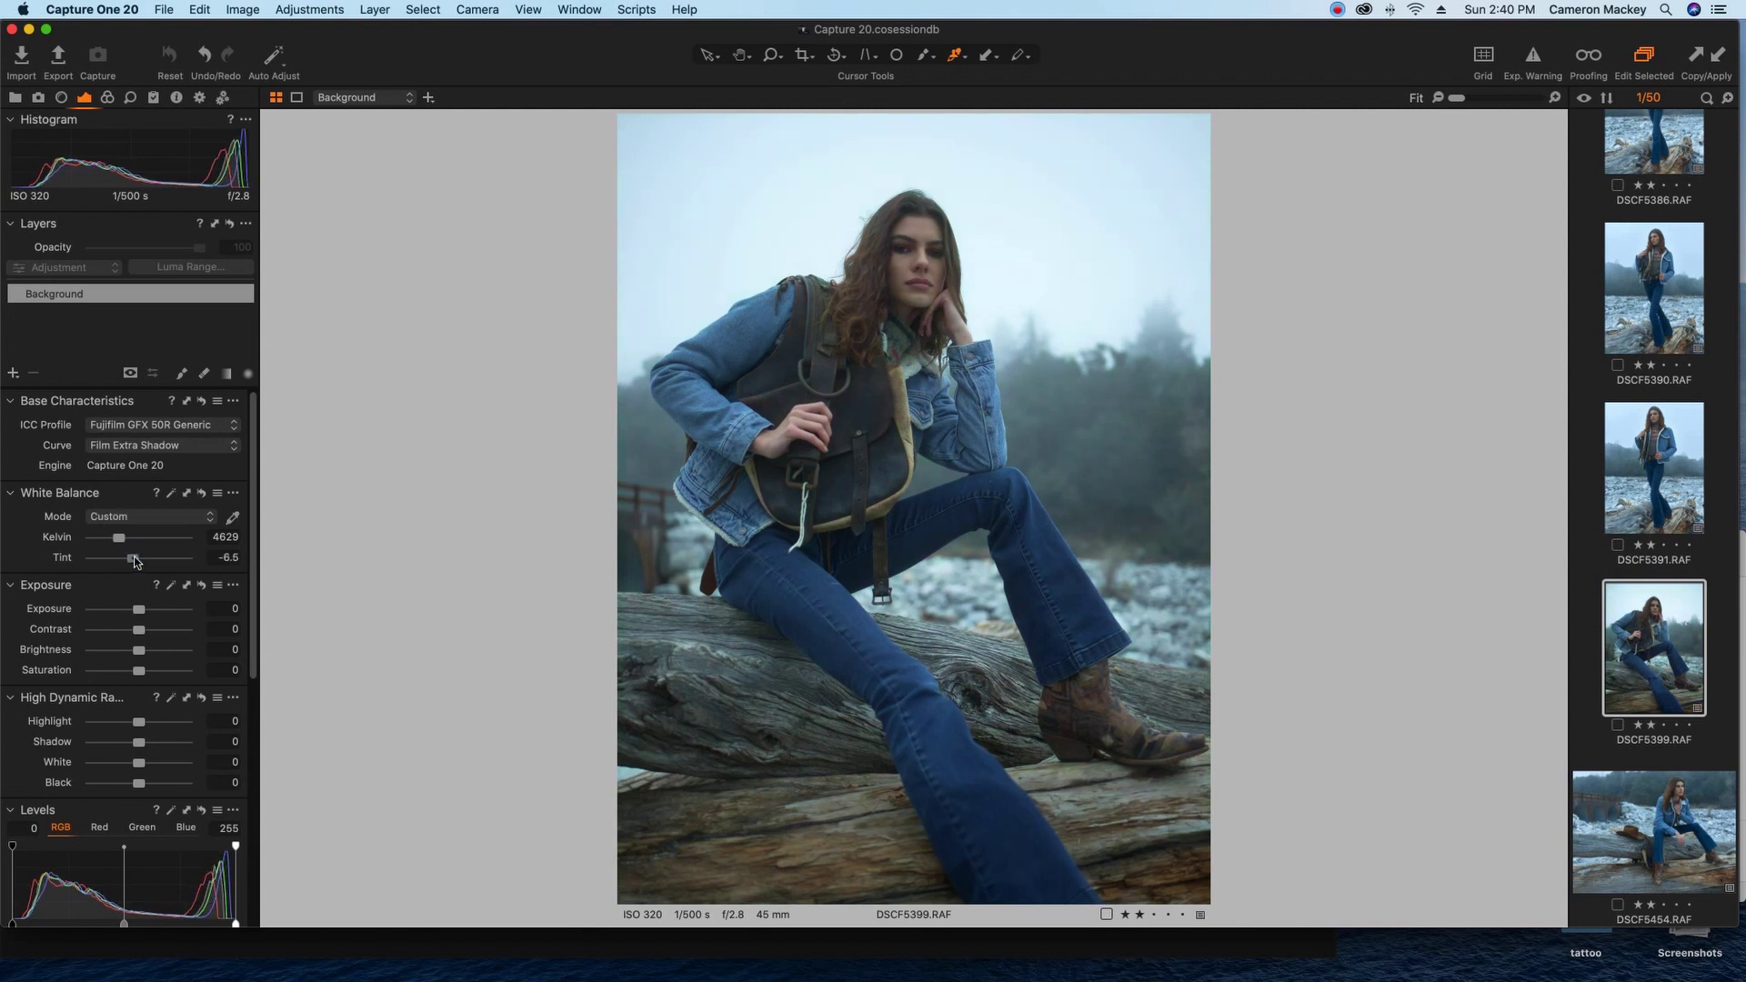
pyautogui.moveTo(119, 544); pyautogui.dragTo(123, 544)
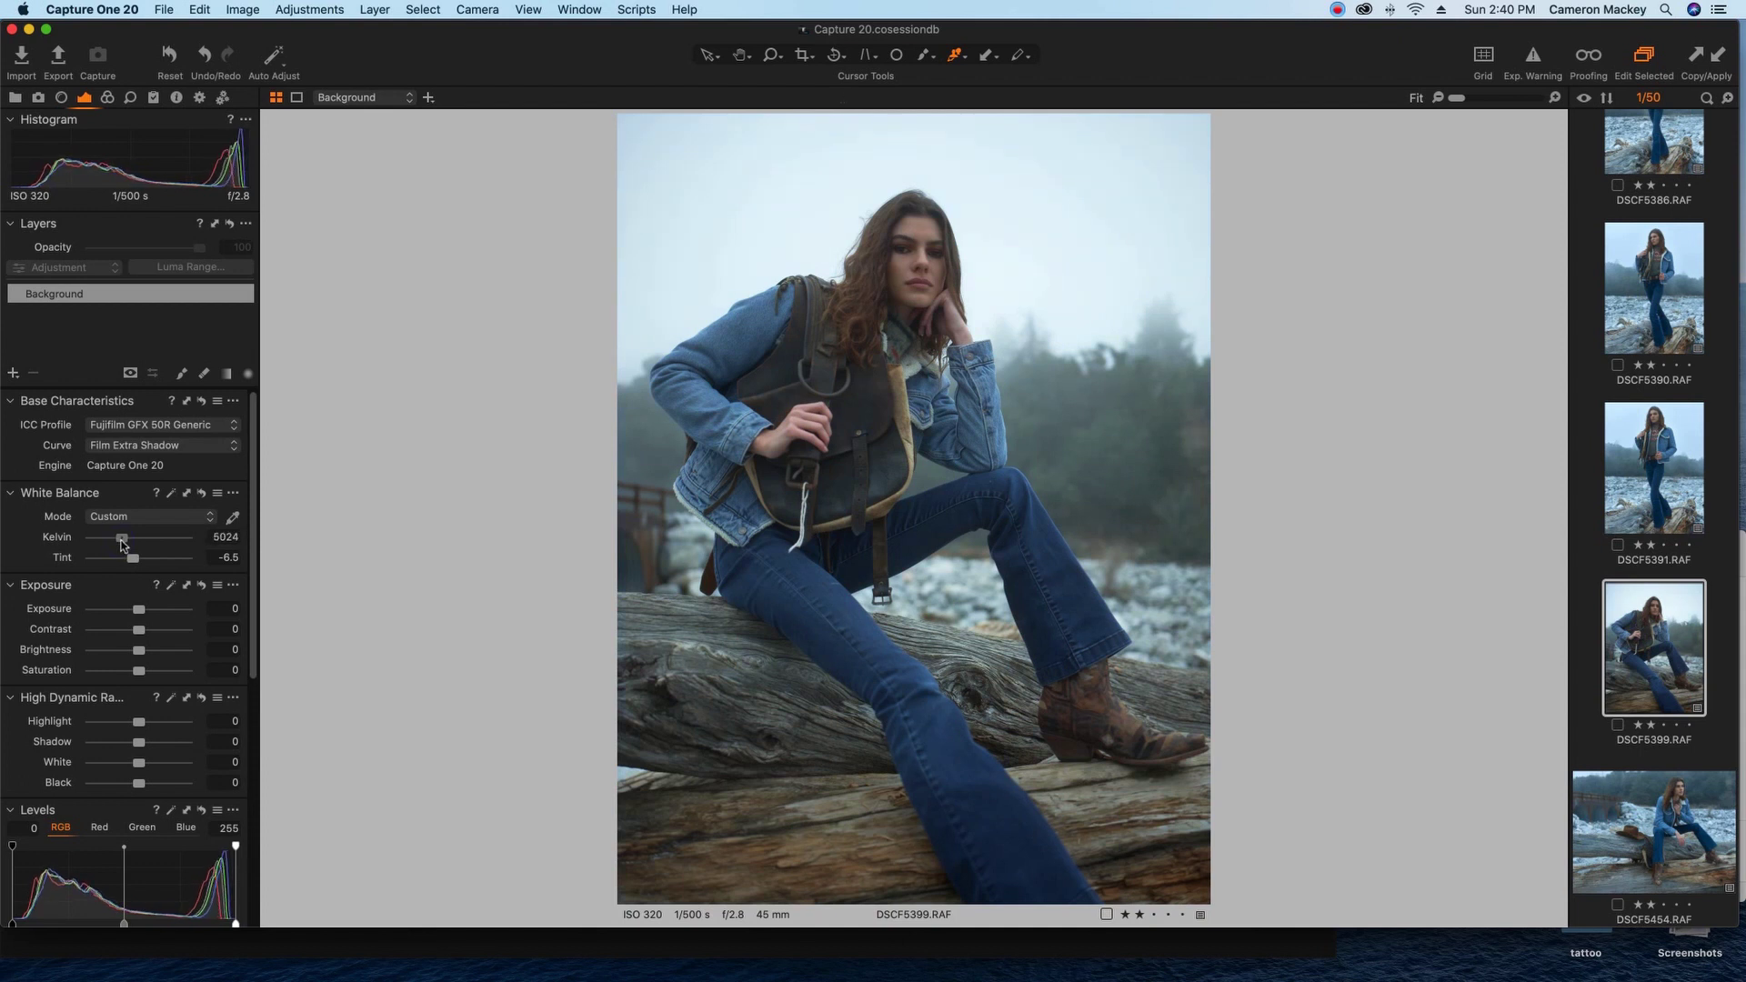
pyautogui.moveTo(123, 544); pyautogui.dragTo(123, 544)
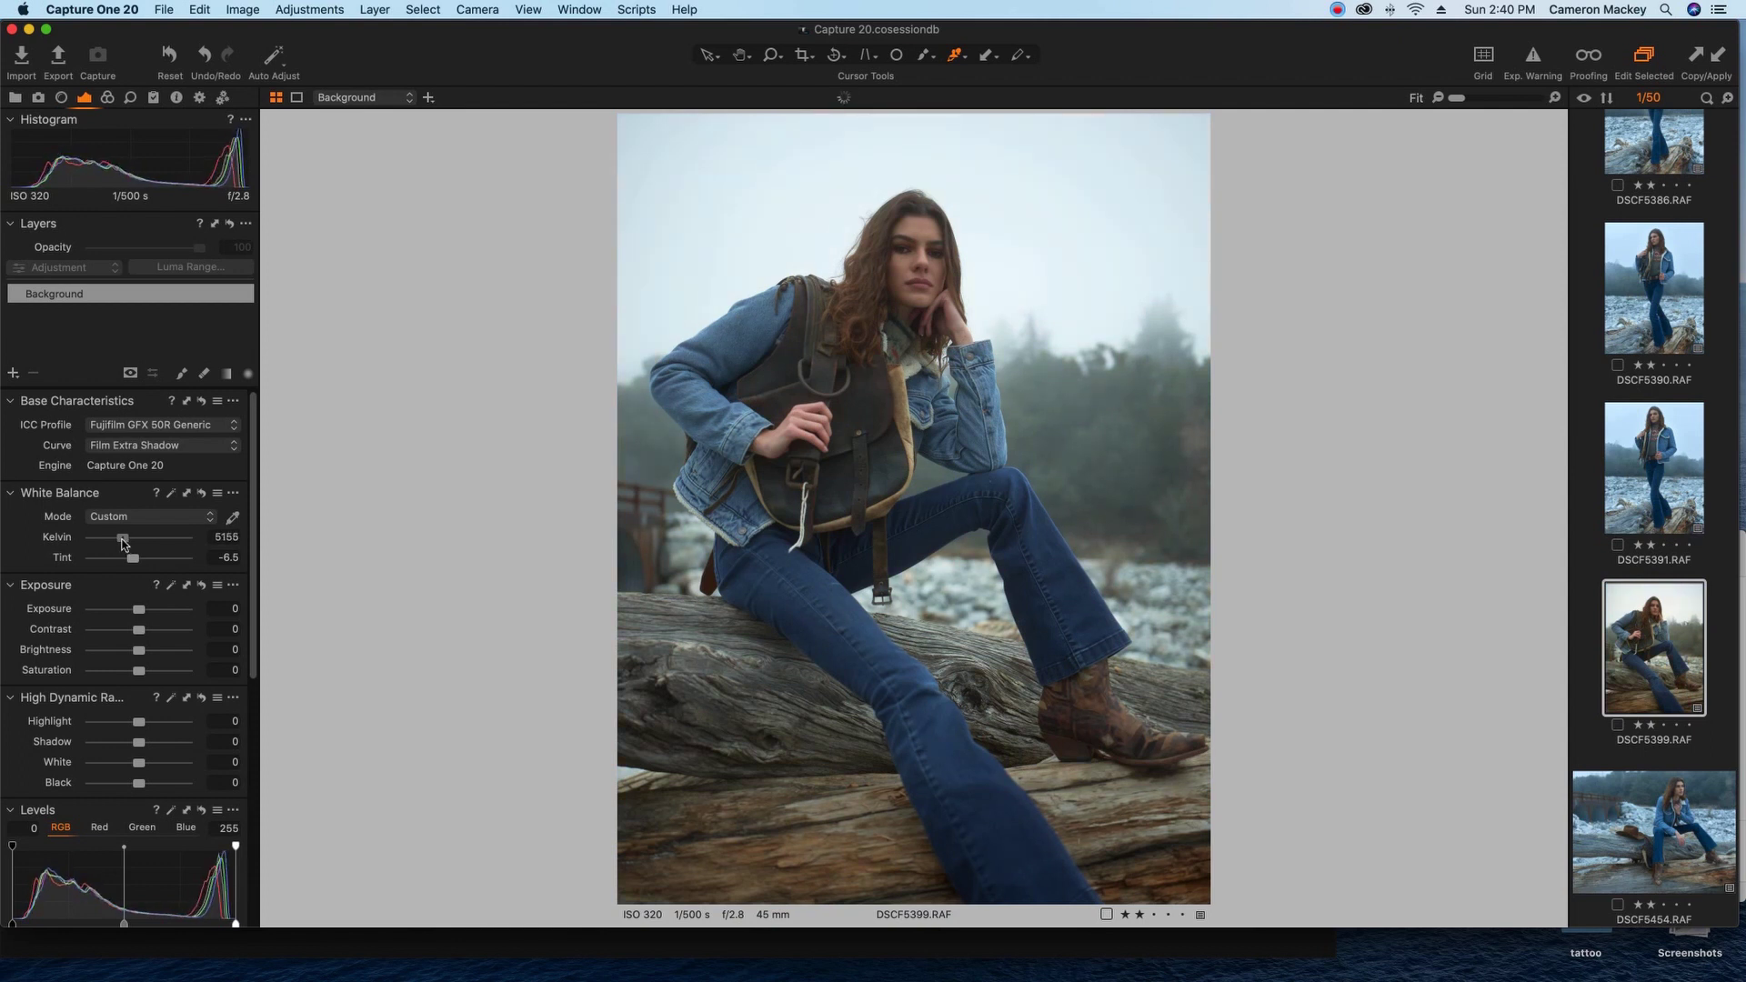
pyautogui.moveTo(133, 559); pyautogui.dragTo(135, 564)
pyautogui.click(119, 763)
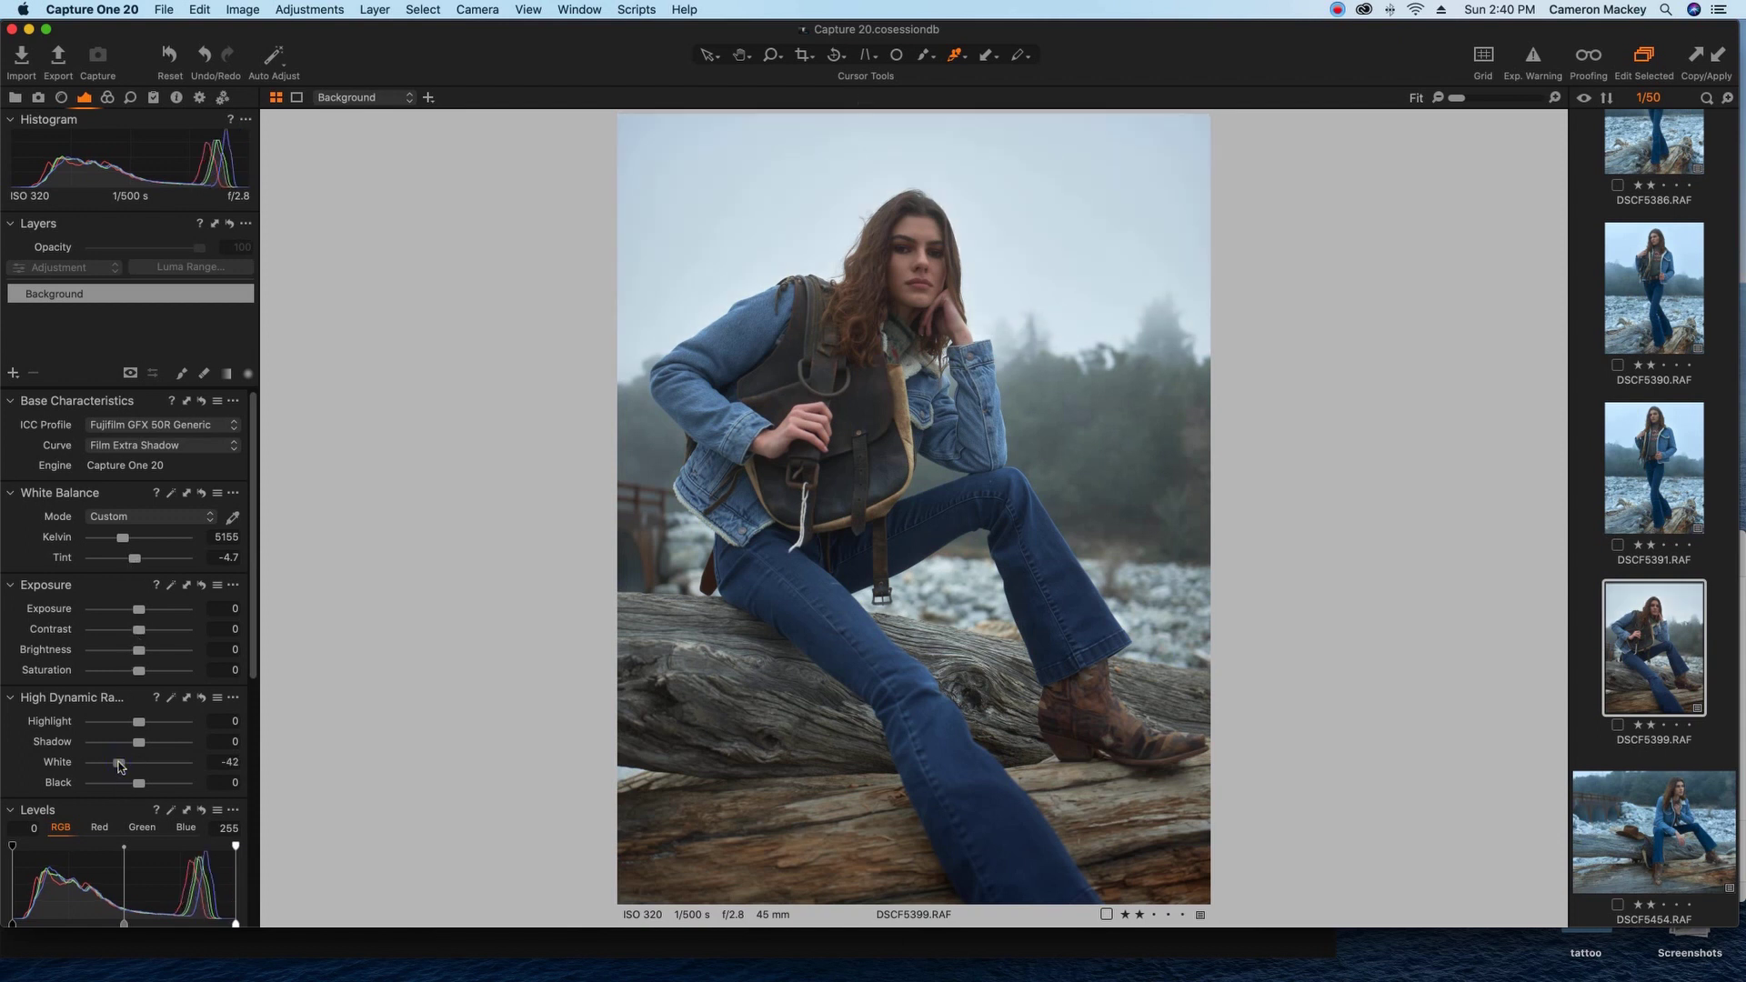
pyautogui.click(108, 98)
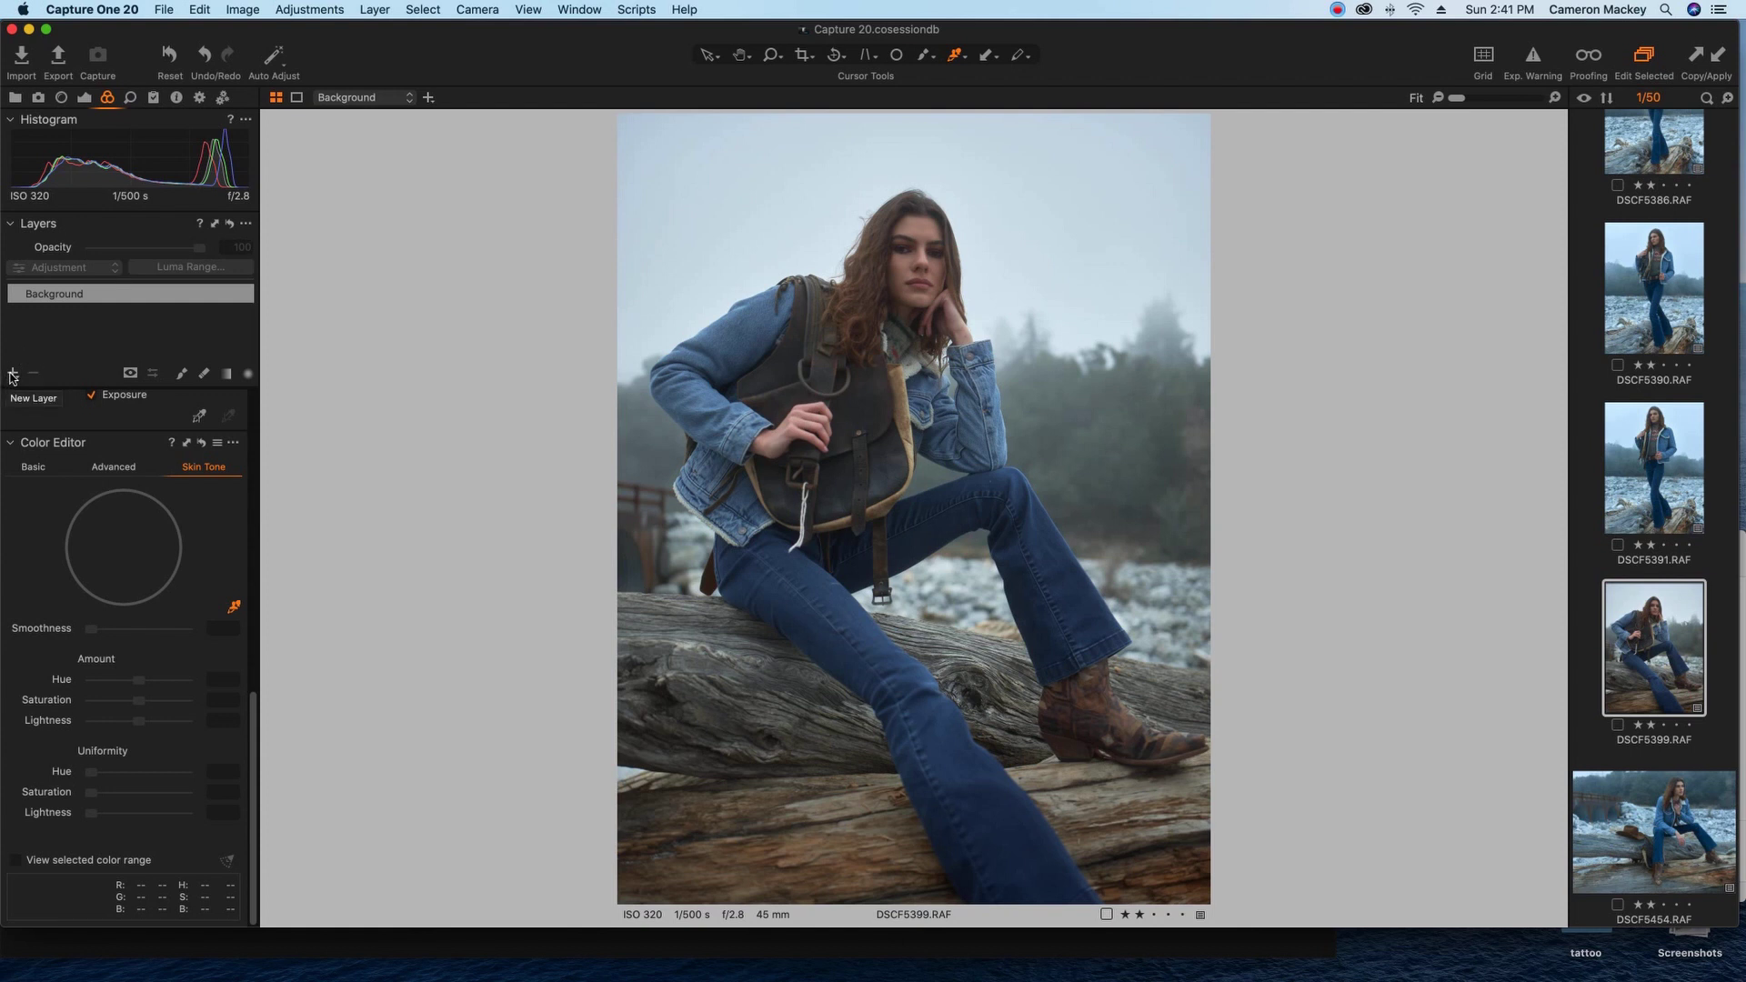
# Add a new filled adjustment layer and sample the jeans' blue as its widened colour range.
pyautogui.click(13, 377)
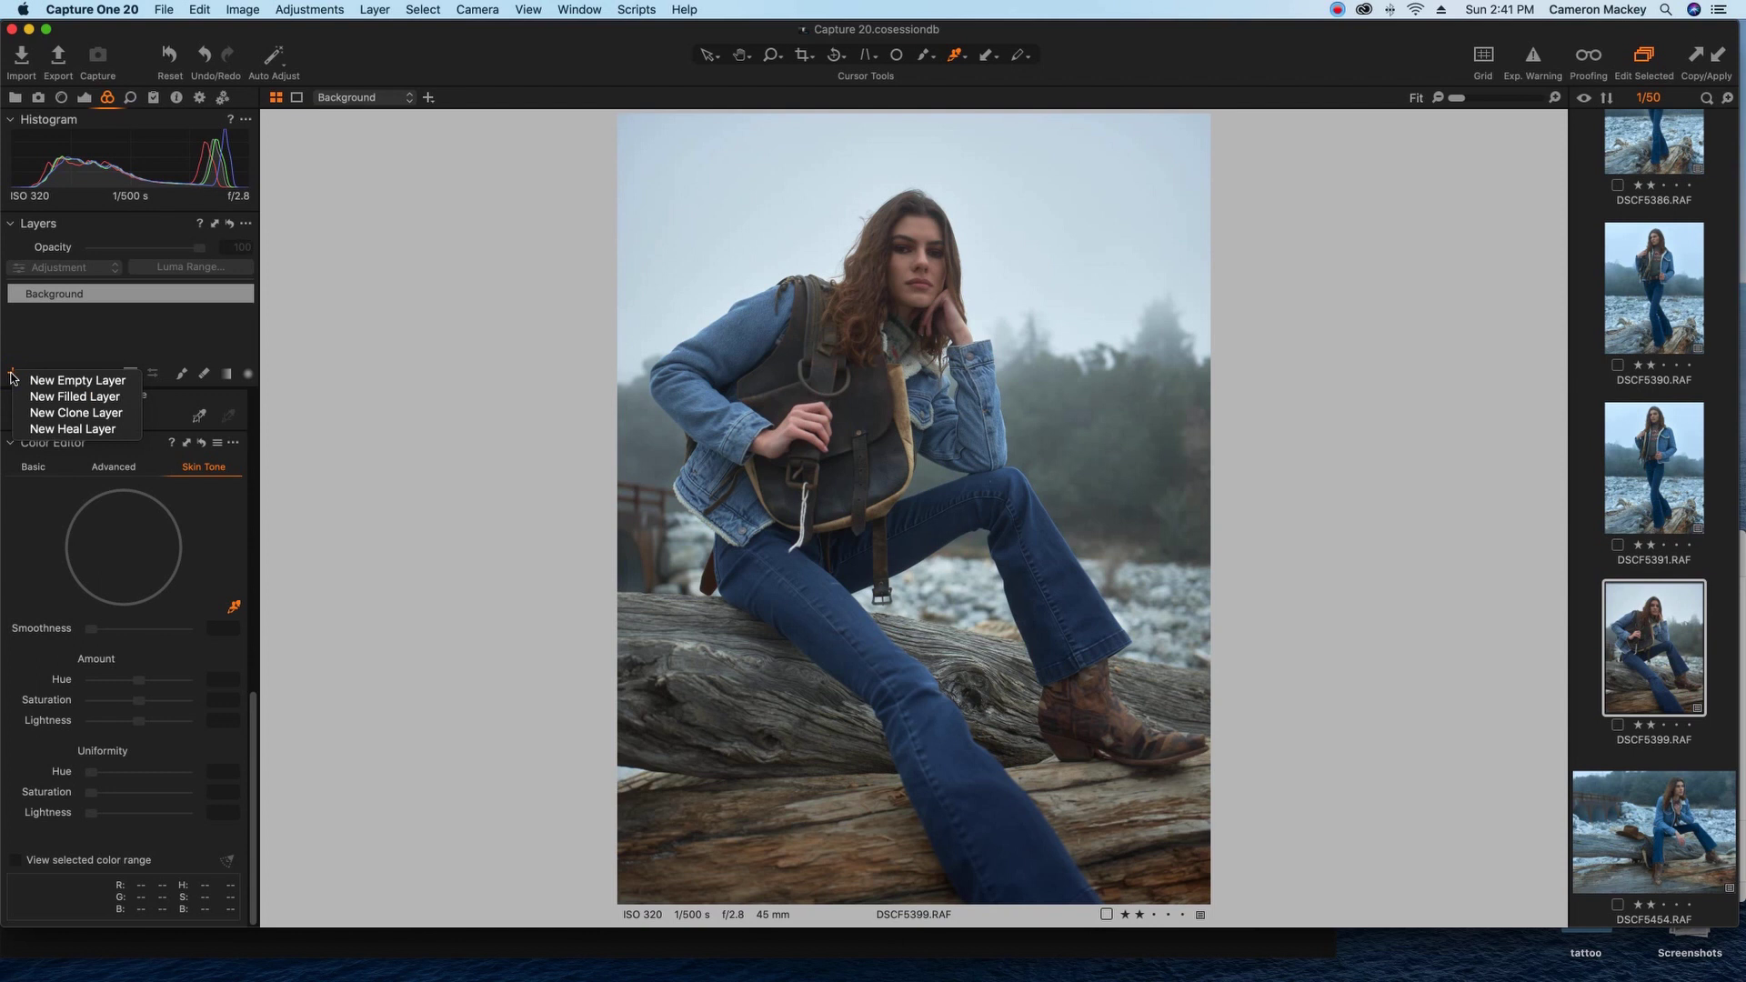
pyautogui.click(74, 397)
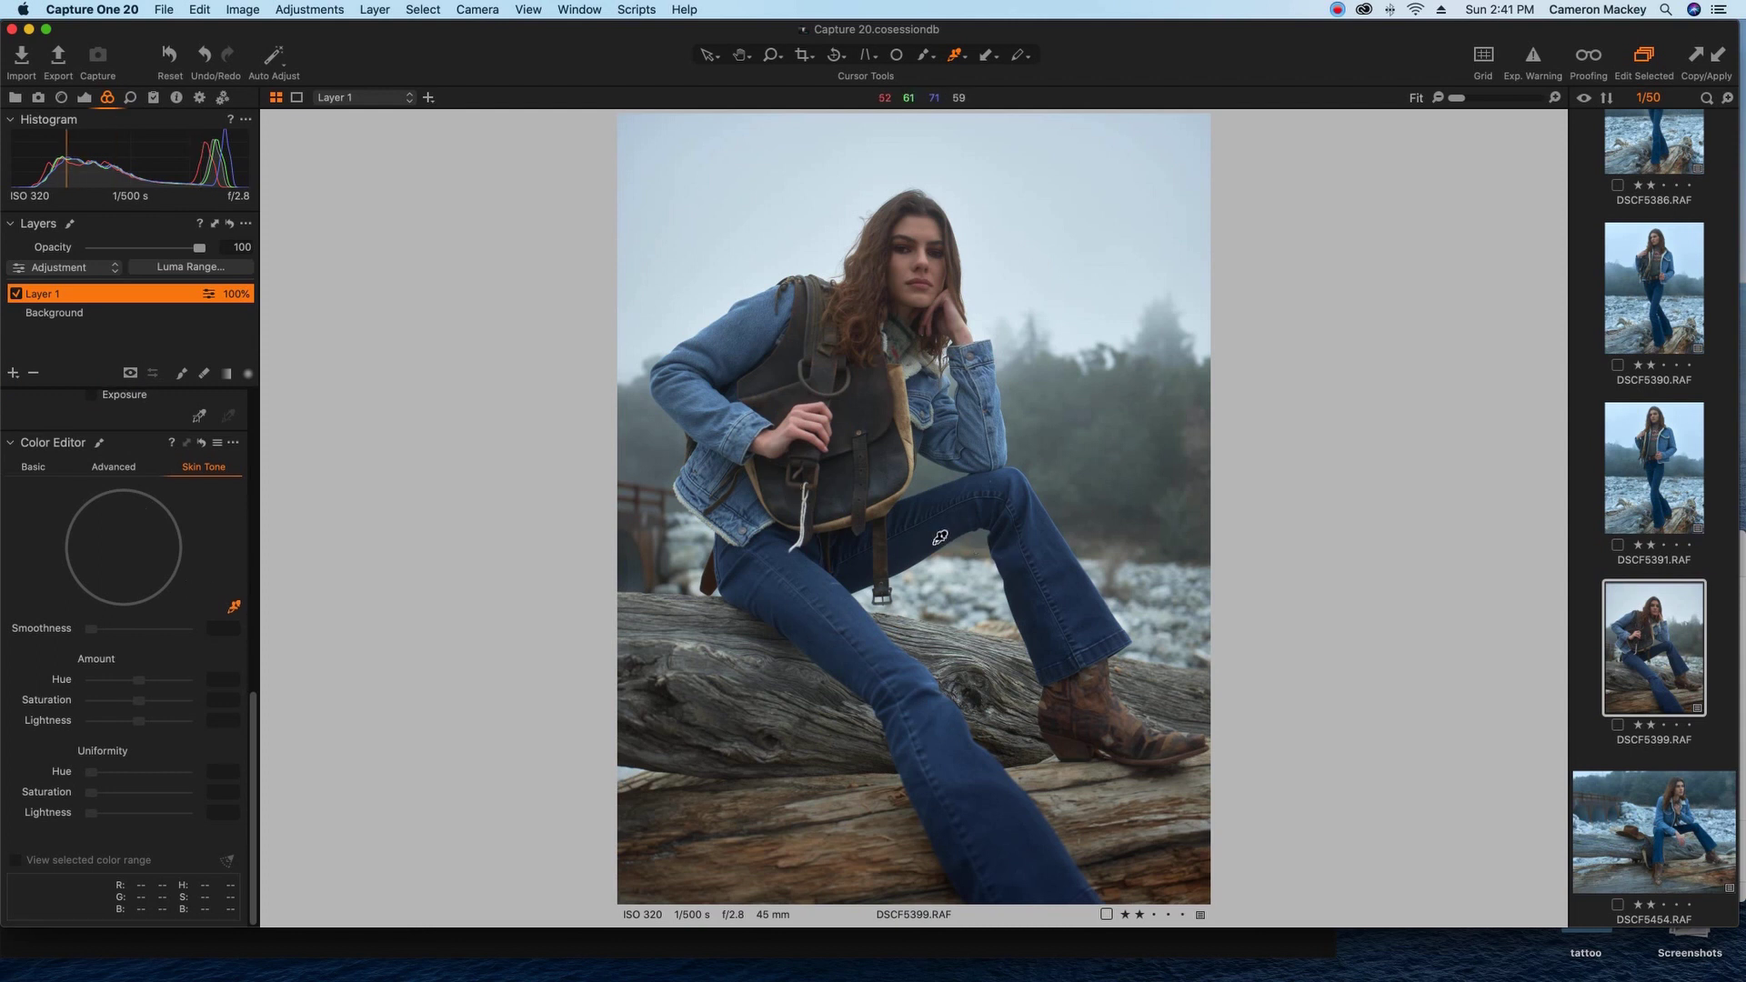
pyautogui.click(937, 537)
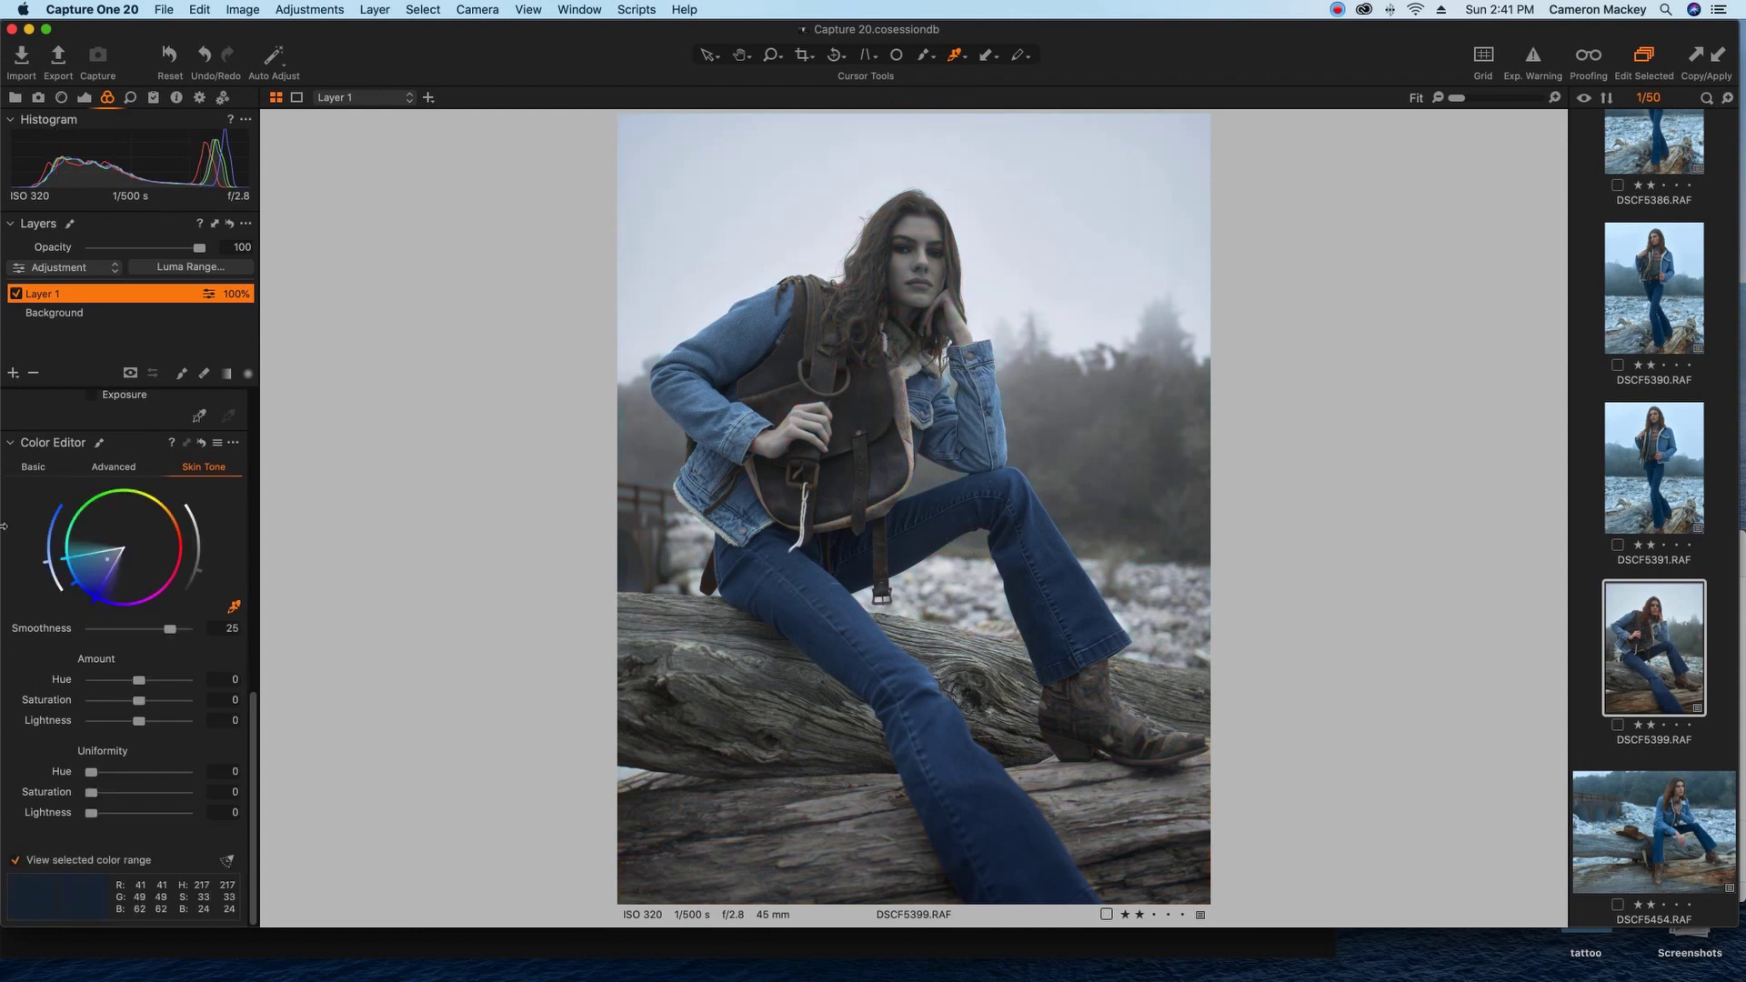
pyautogui.moveTo(110, 594); pyautogui.dragTo(71, 558)
pyautogui.click(15, 860)
# Set the selected blues' Uniformity Hue to 100 and shift their hue to -5.
pyautogui.moveTo(136, 772); pyautogui.dragTo(219, 782)
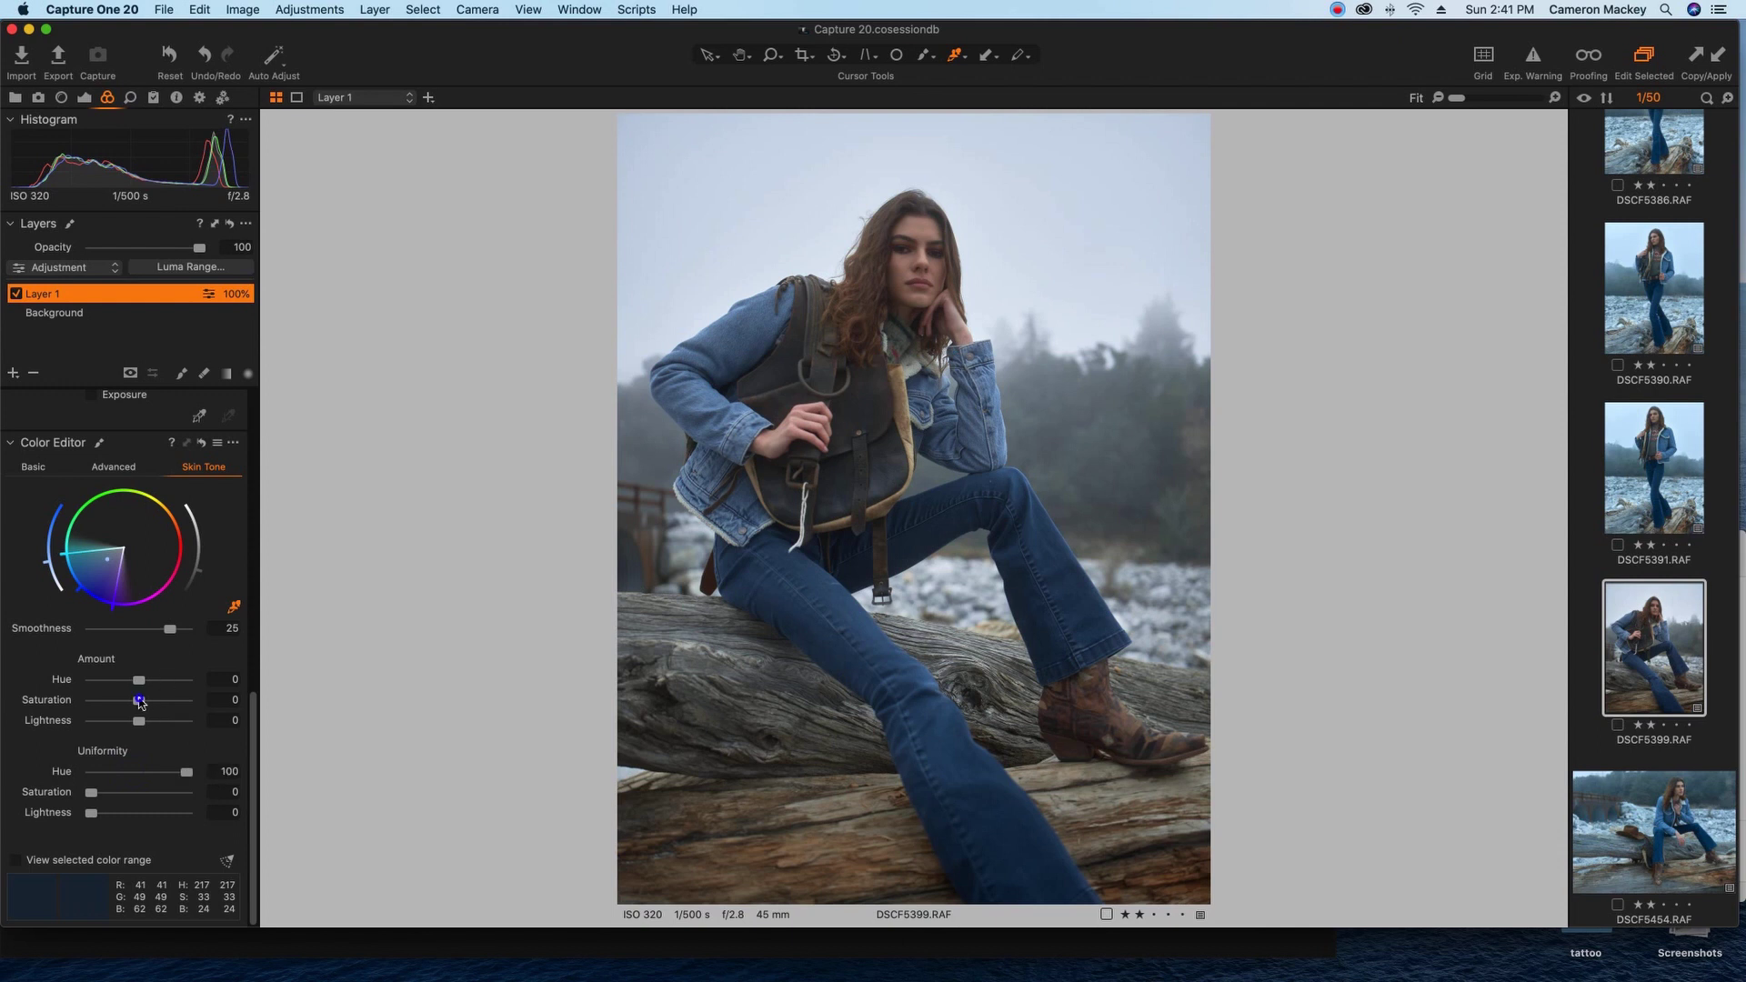
pyautogui.moveTo(139, 701); pyautogui.dragTo(168, 701)
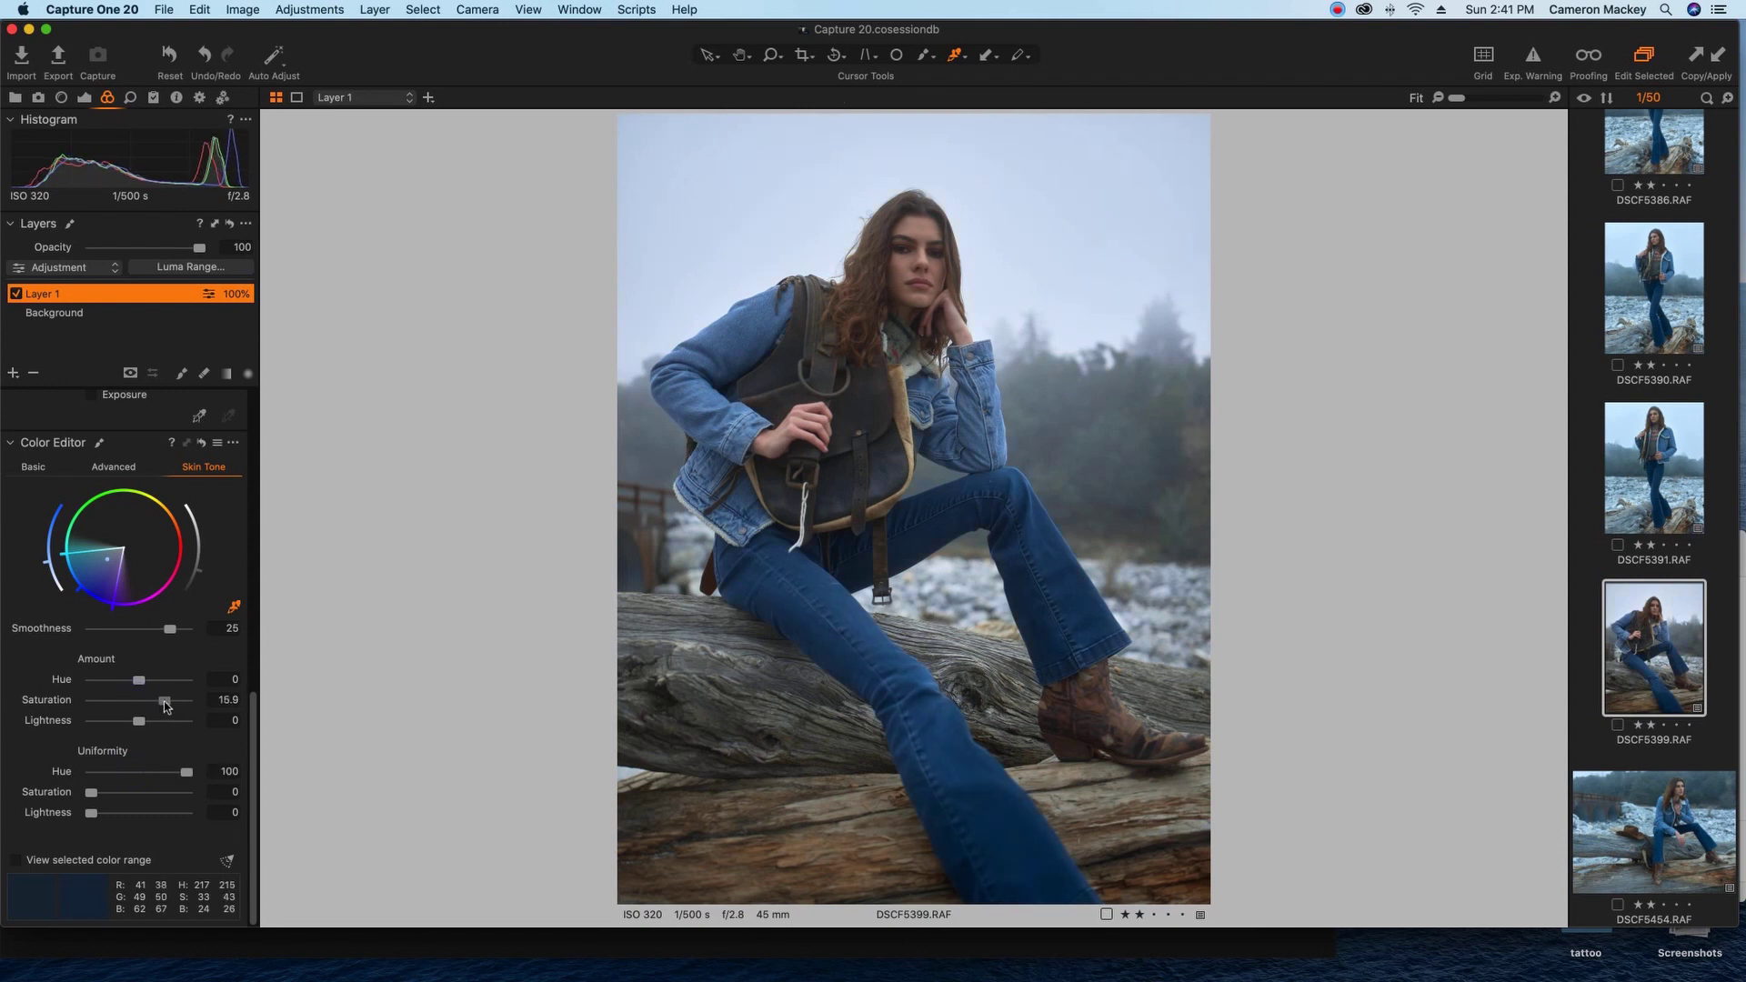
pyautogui.doubleClick(168, 701)
pyautogui.moveTo(121, 686); pyautogui.dragTo(88, 684)
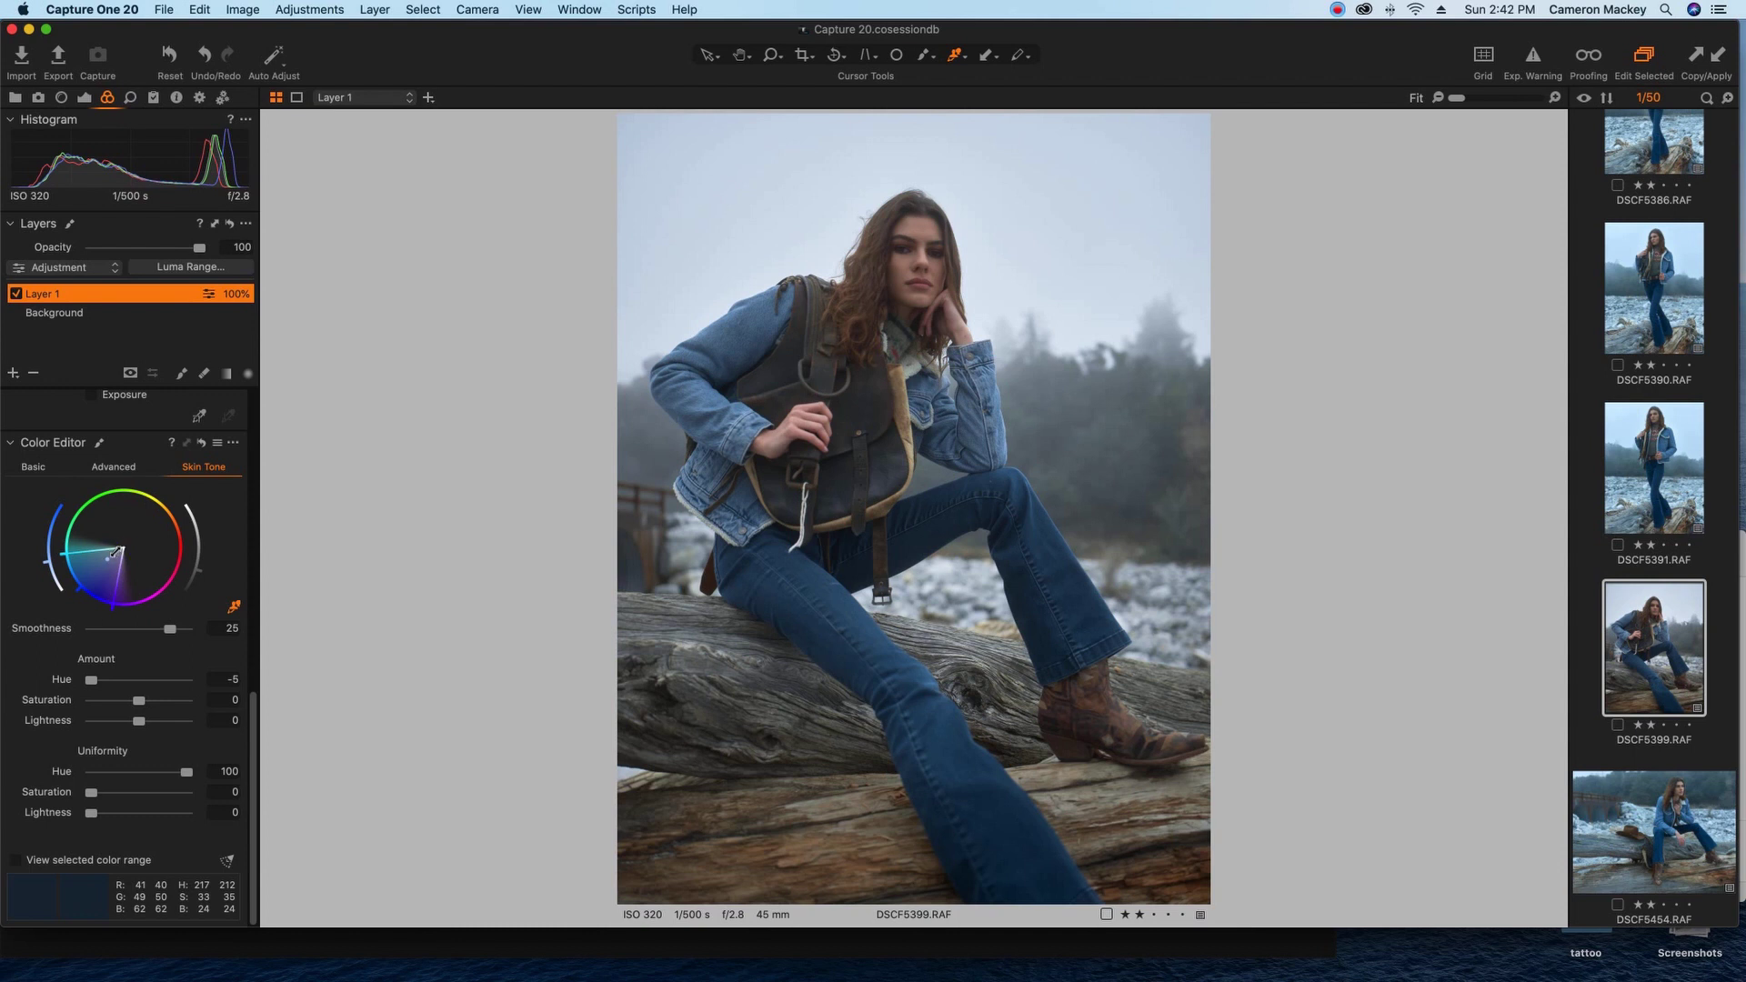
pyautogui.moveTo(119, 549); pyautogui.dragTo(100, 565)
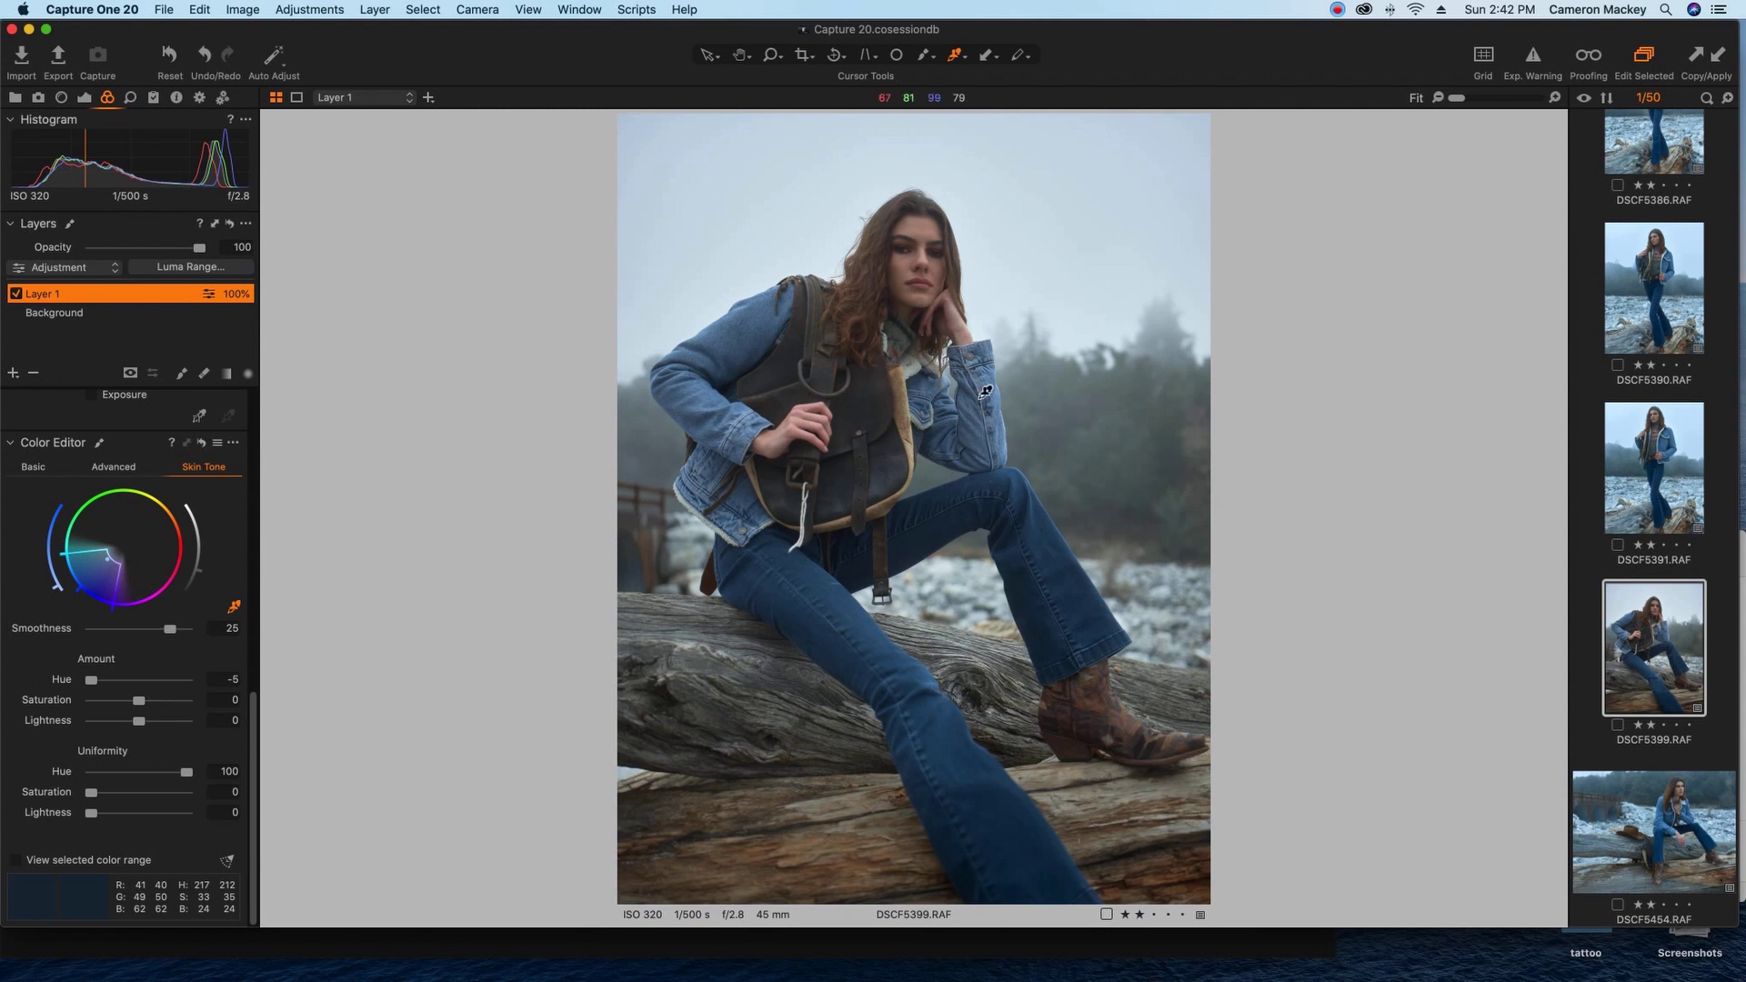
# Add a second filled layer and sample the face's skin tone, widening the range.
pyautogui.click(13, 373)
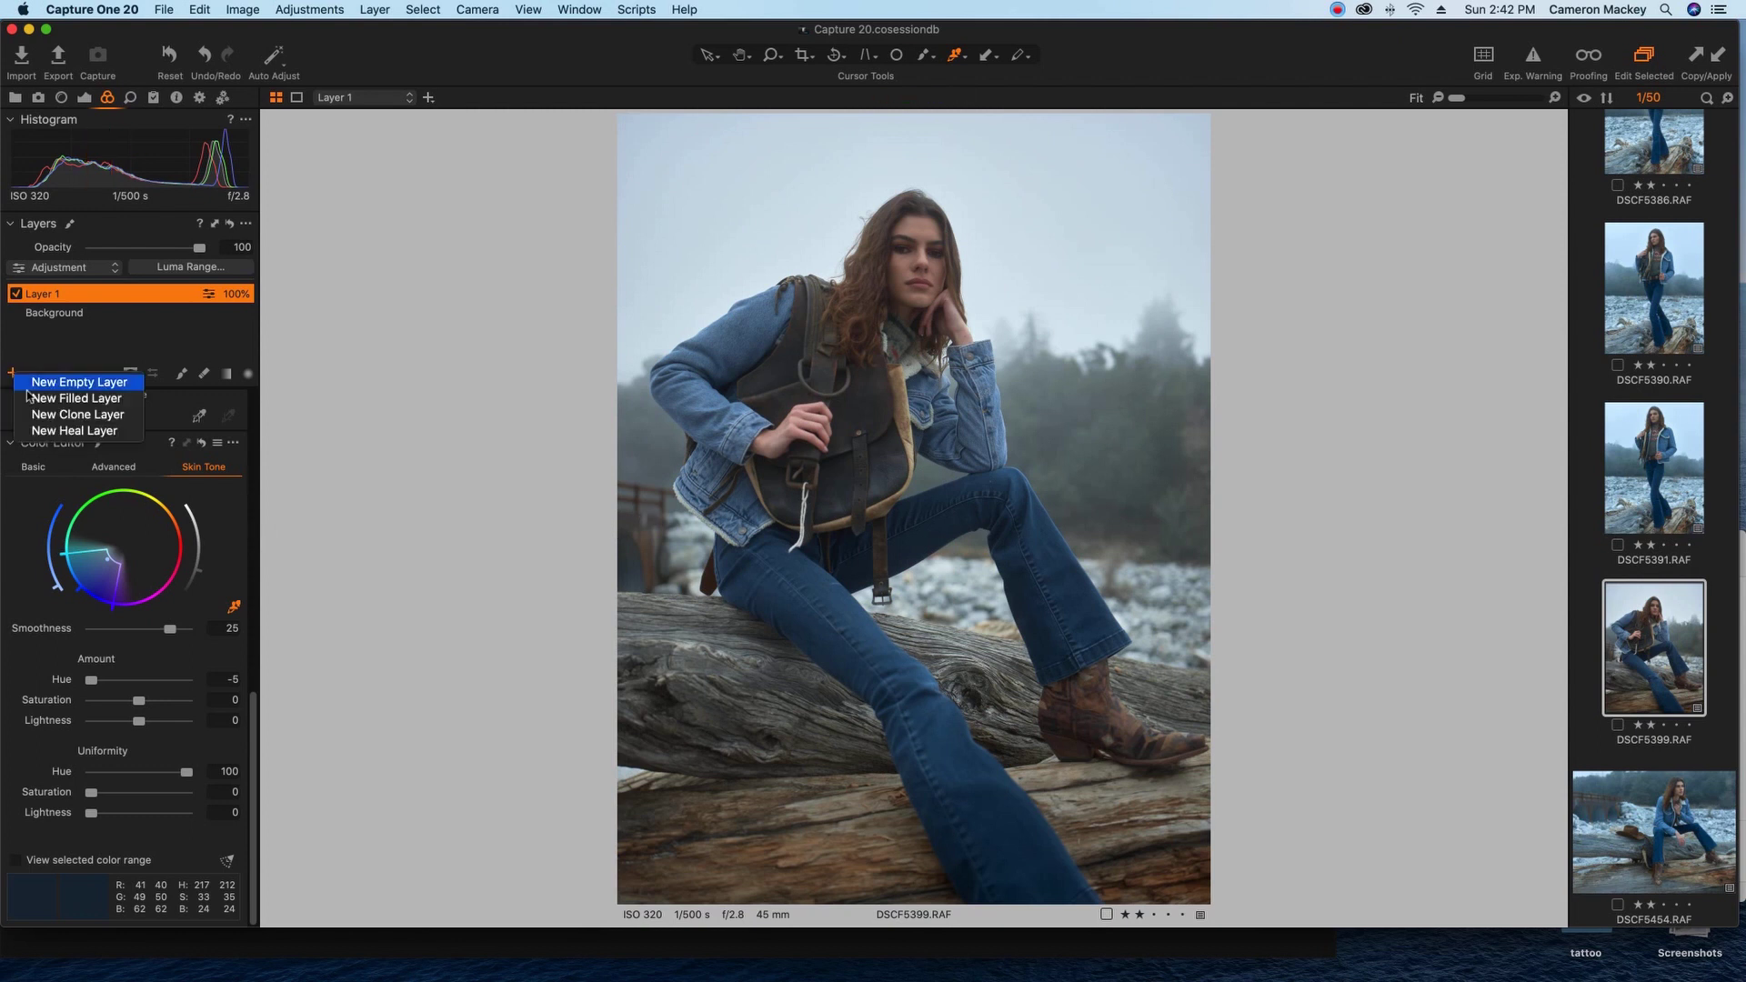
pyautogui.click(30, 398)
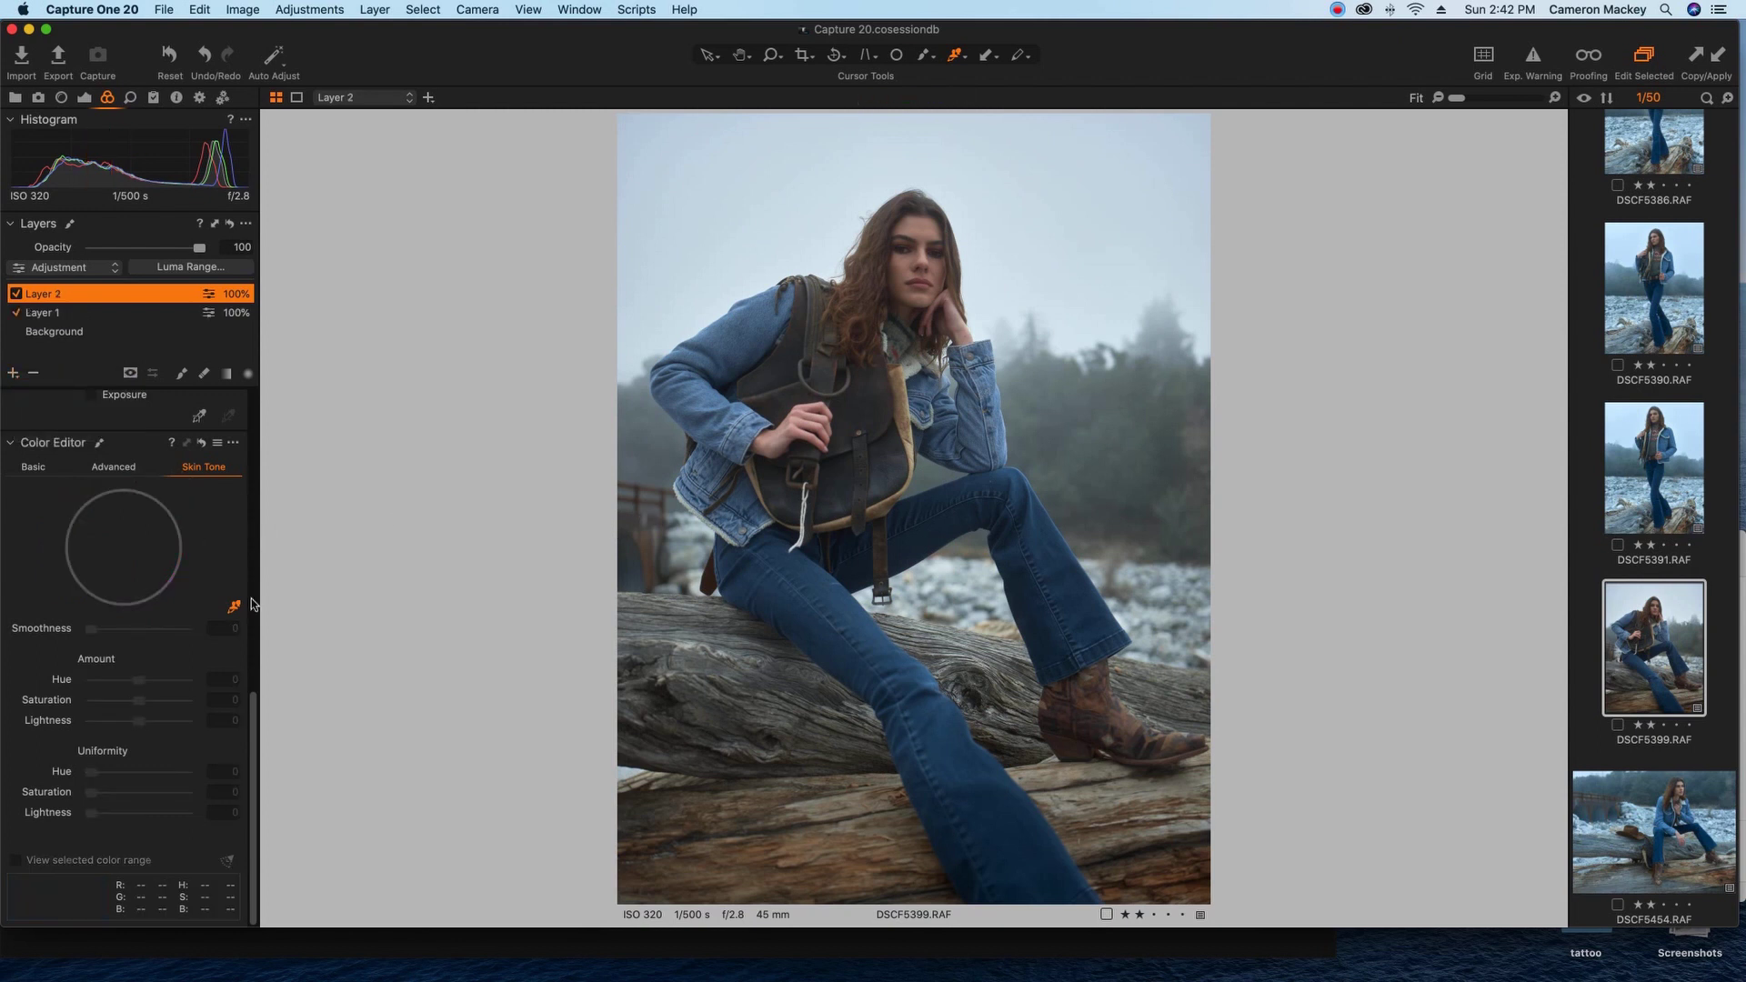
pyautogui.click(910, 264)
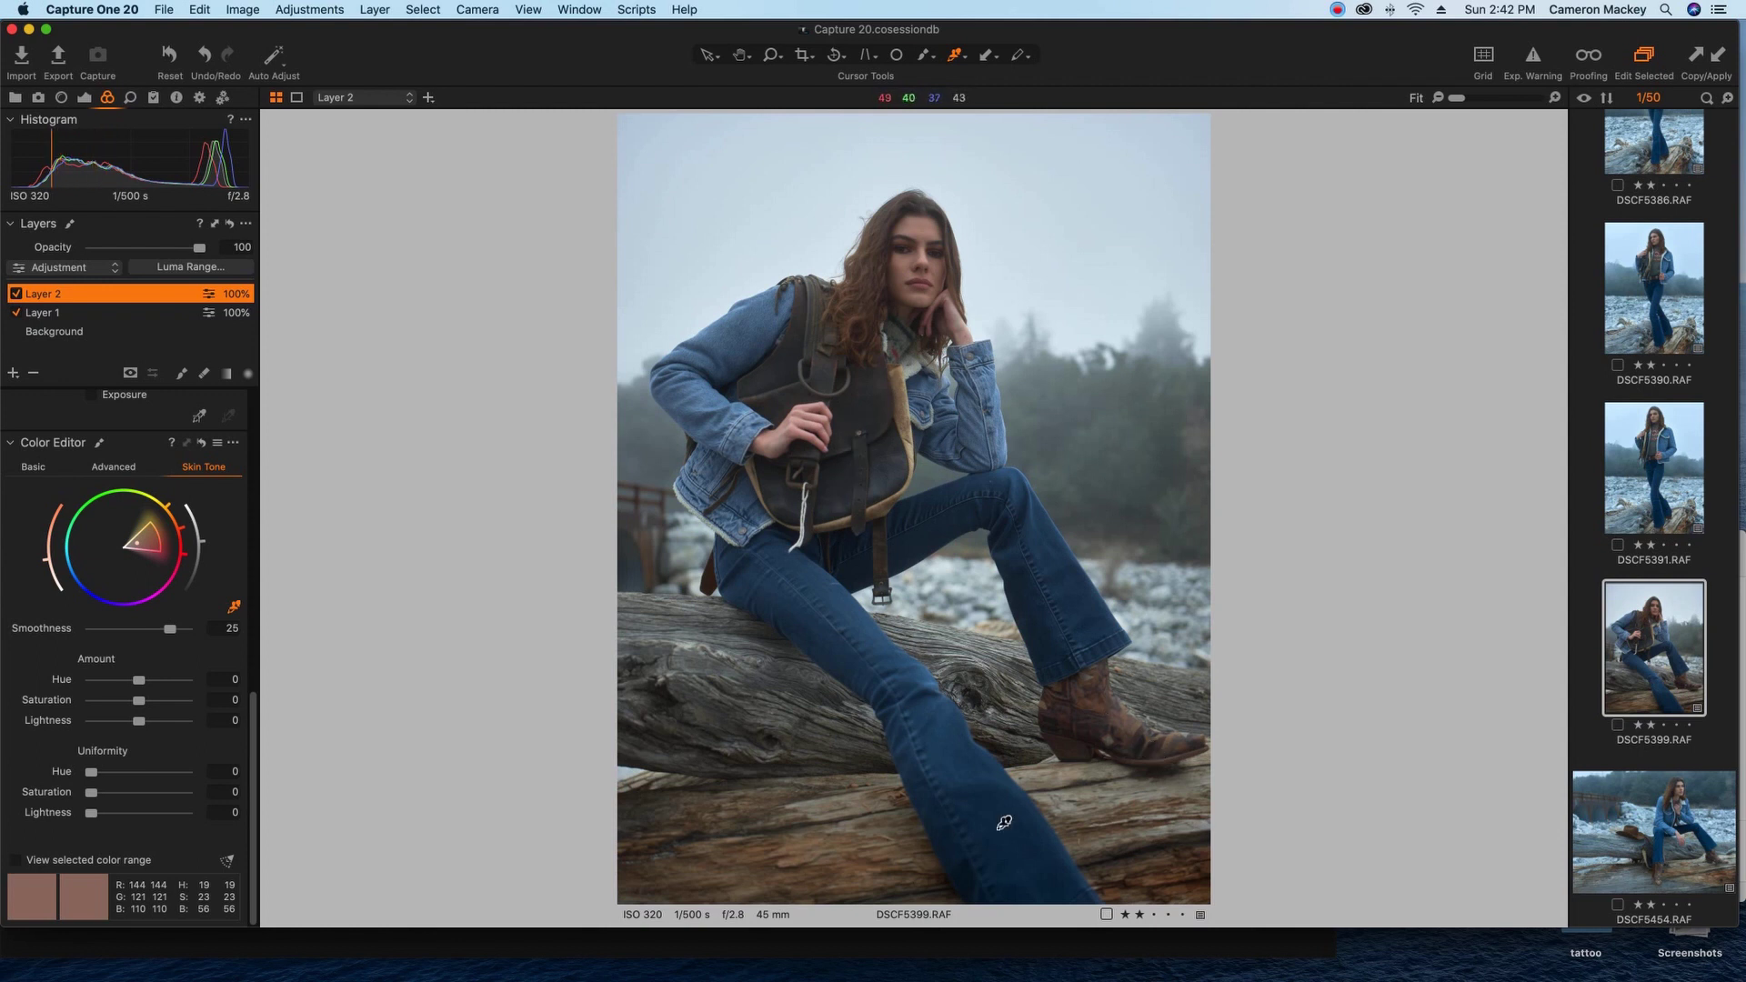
pyautogui.click(15, 860)
pyautogui.moveTo(162, 550); pyautogui.dragTo(181, 533)
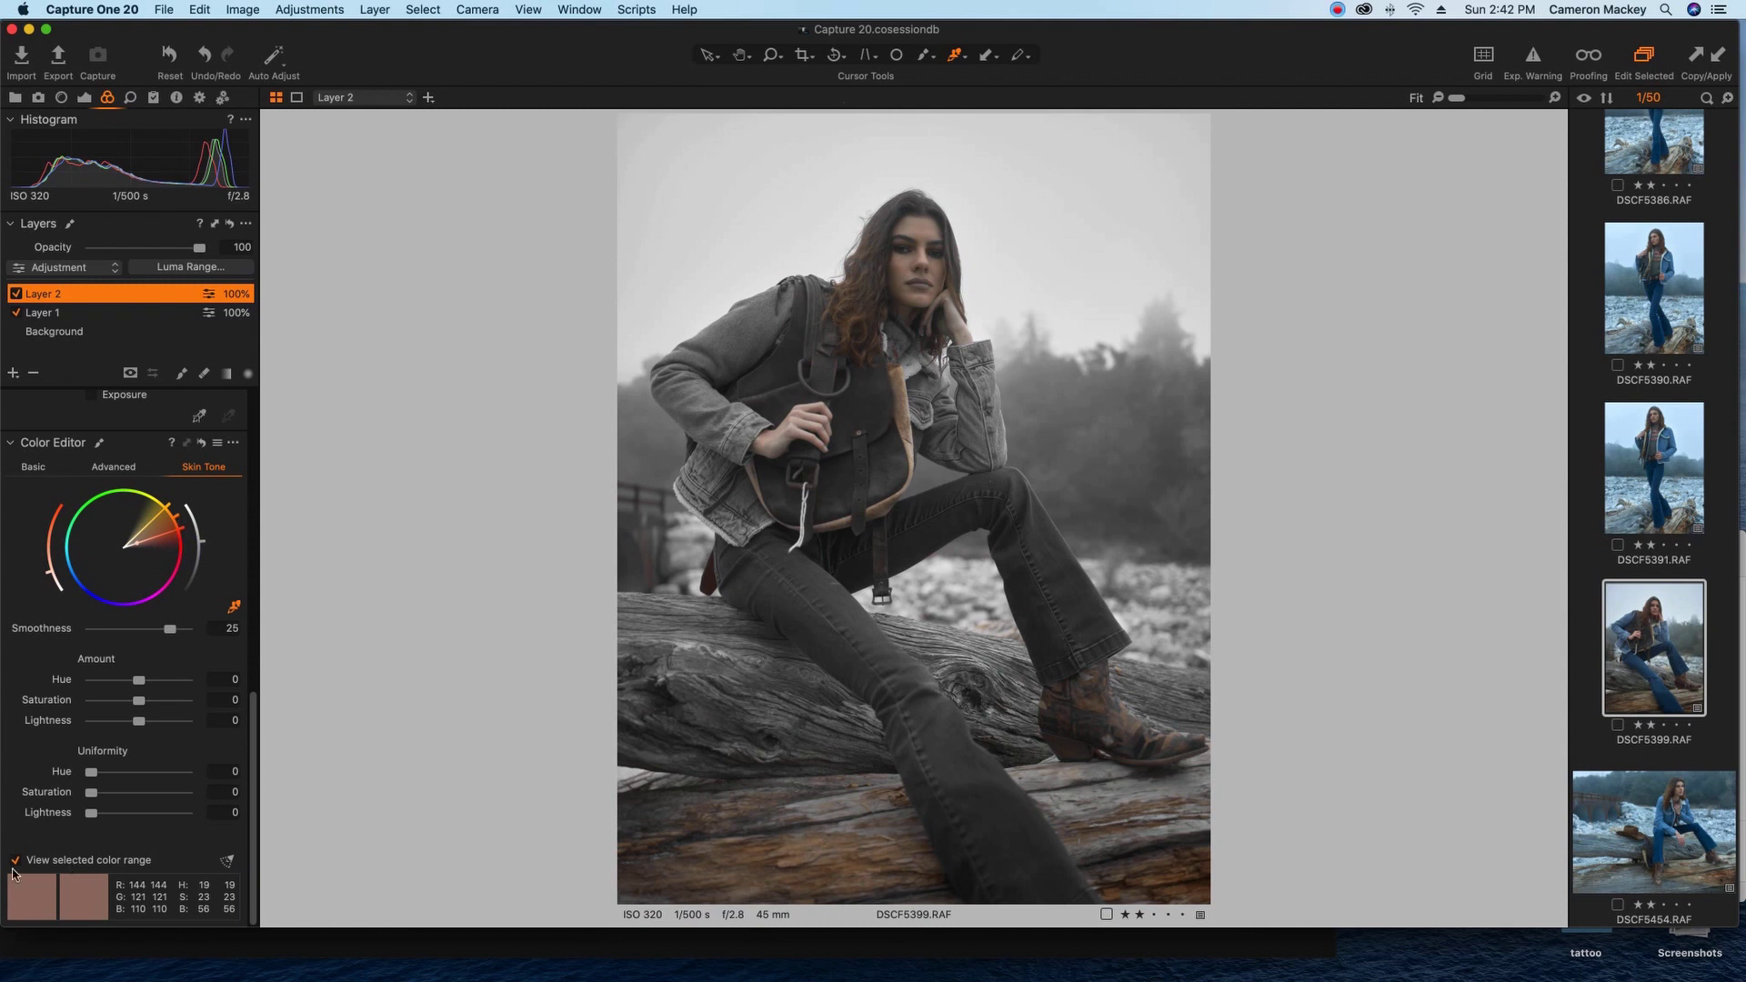
pyautogui.click(14, 859)
# Set Layer 2's skin uniformity hue to 85.8, hue -4.1 and saturation 7.5.
pyautogui.moveTo(91, 773); pyautogui.dragTo(176, 784)
pyautogui.moveTo(138, 680)
pyautogui.mouseDown()
pyautogui.moveTo(160, 684)
pyautogui.moveTo(156, 706)
pyautogui.mouseUp()
pyautogui.doubleClick(162, 681)
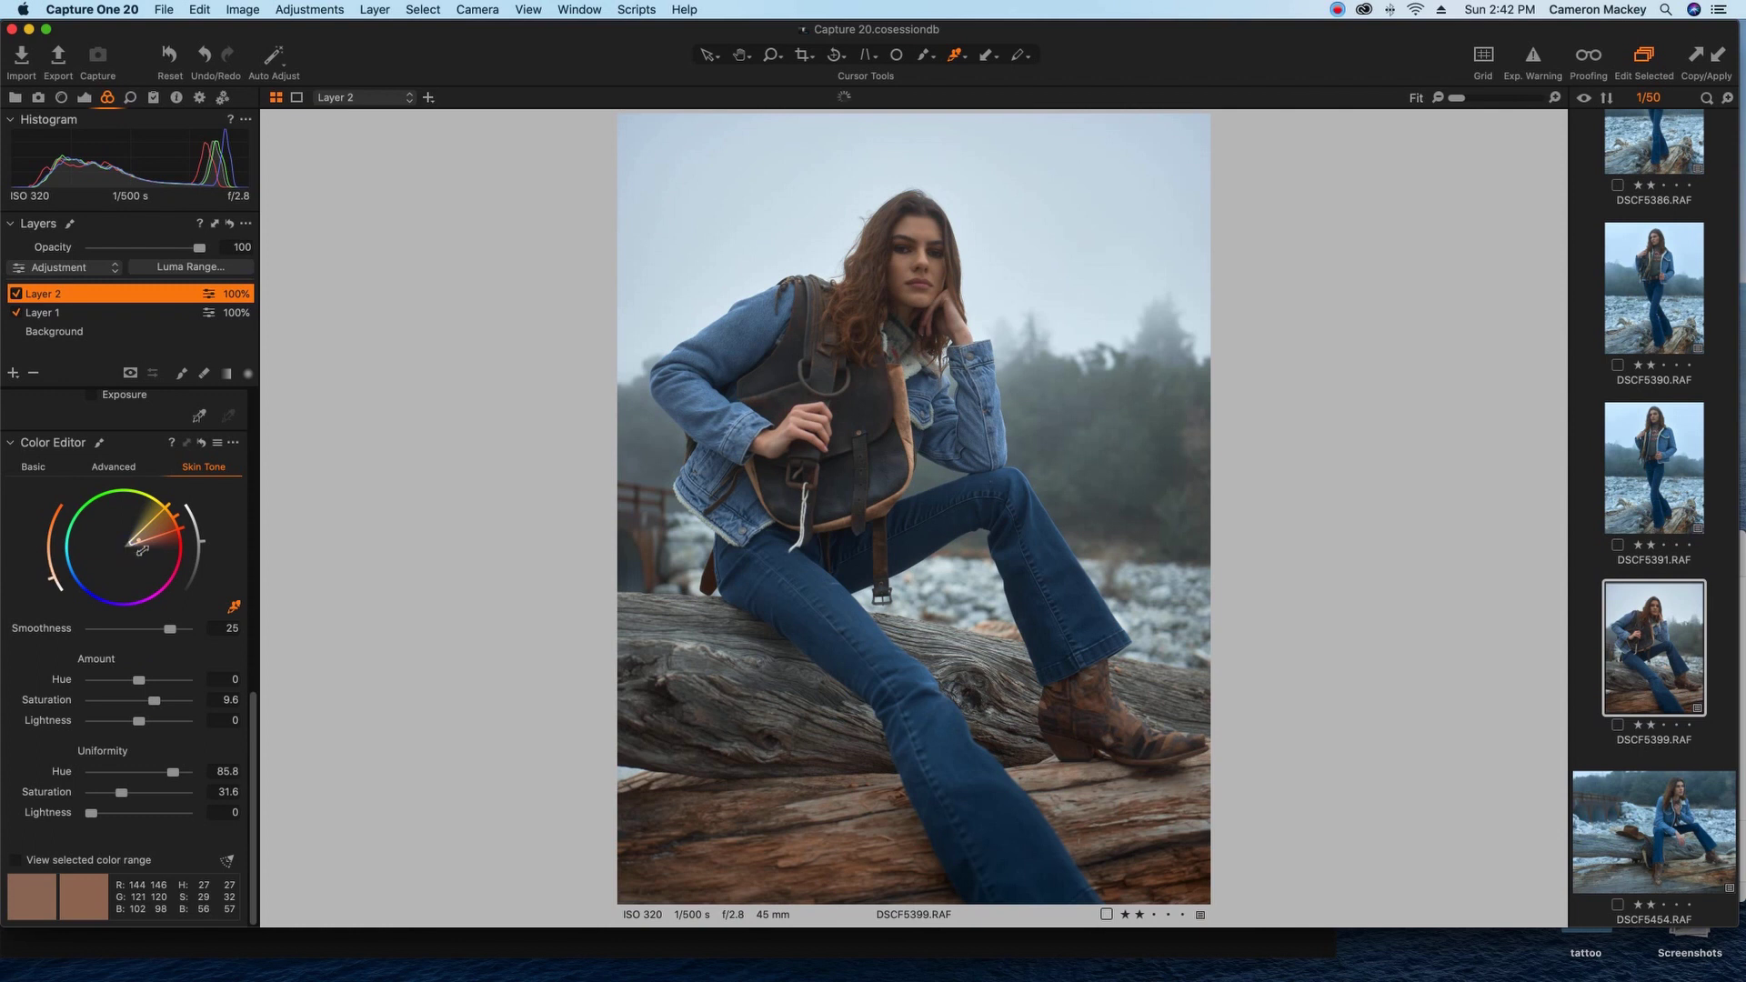
pyautogui.moveTo(142, 550); pyautogui.dragTo(154, 540)
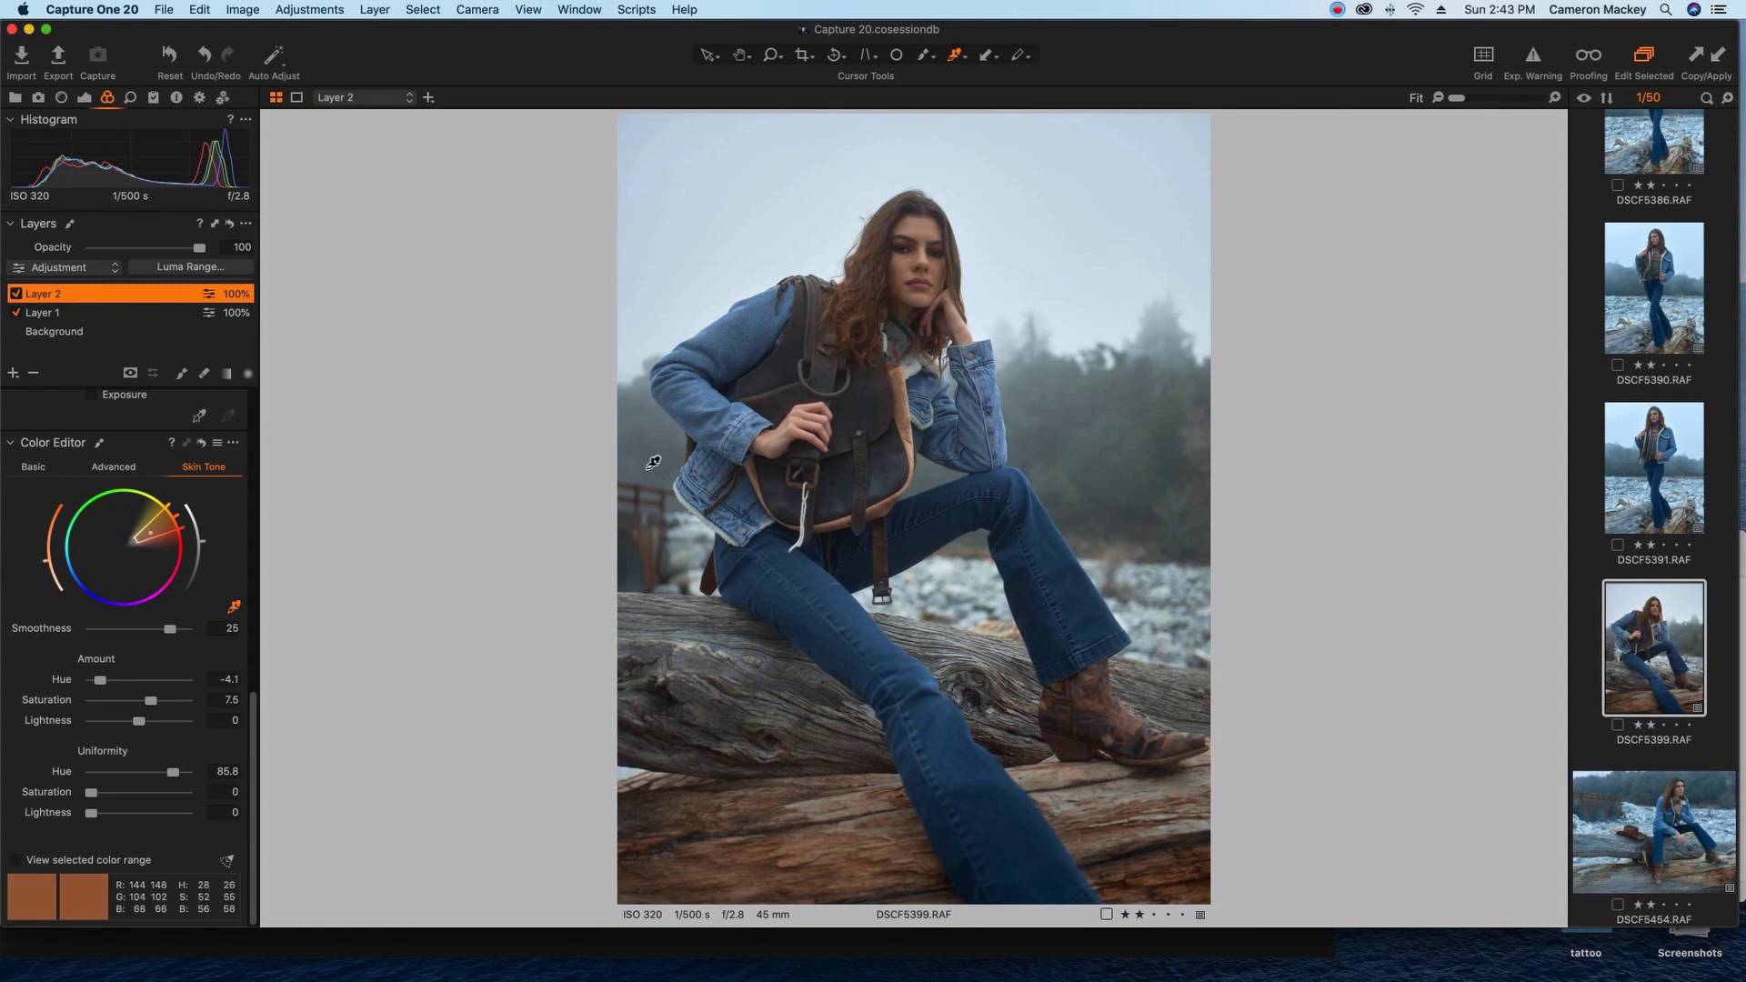
# Refine Layer 1's blue range to saturation 12 and uniformity saturation 97.2.
pyautogui.click(64, 314)
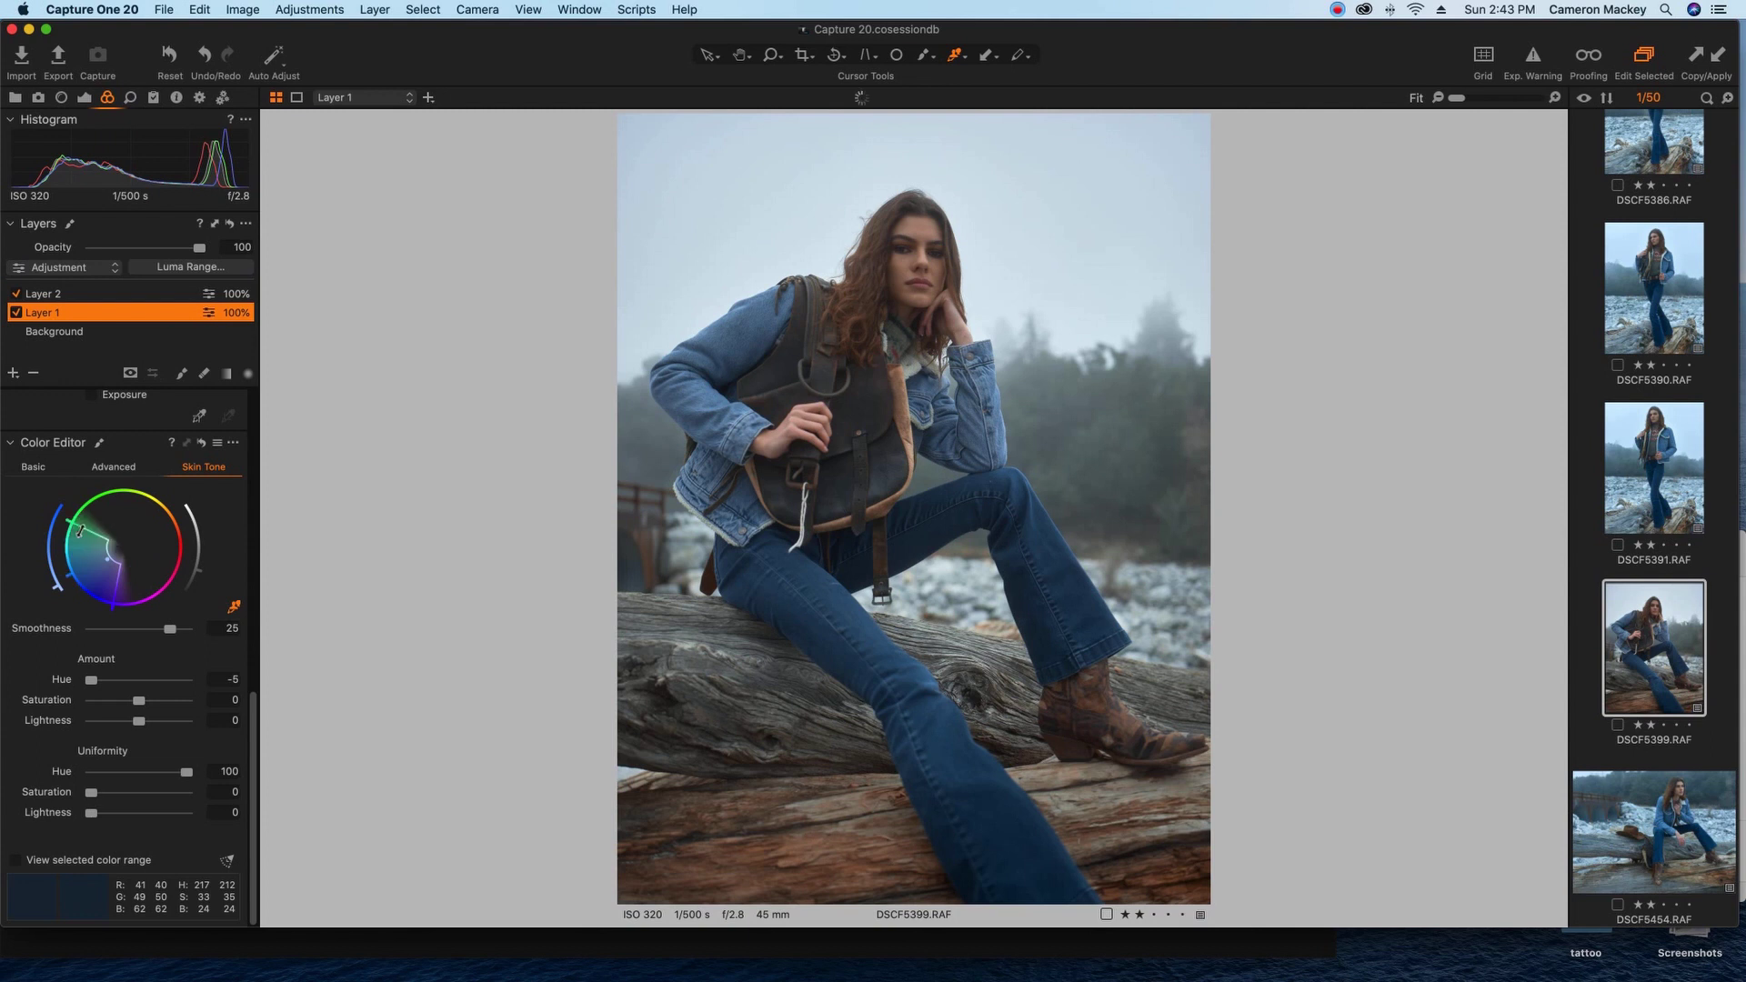
pyautogui.moveTo(80, 530); pyautogui.dragTo(89, 528)
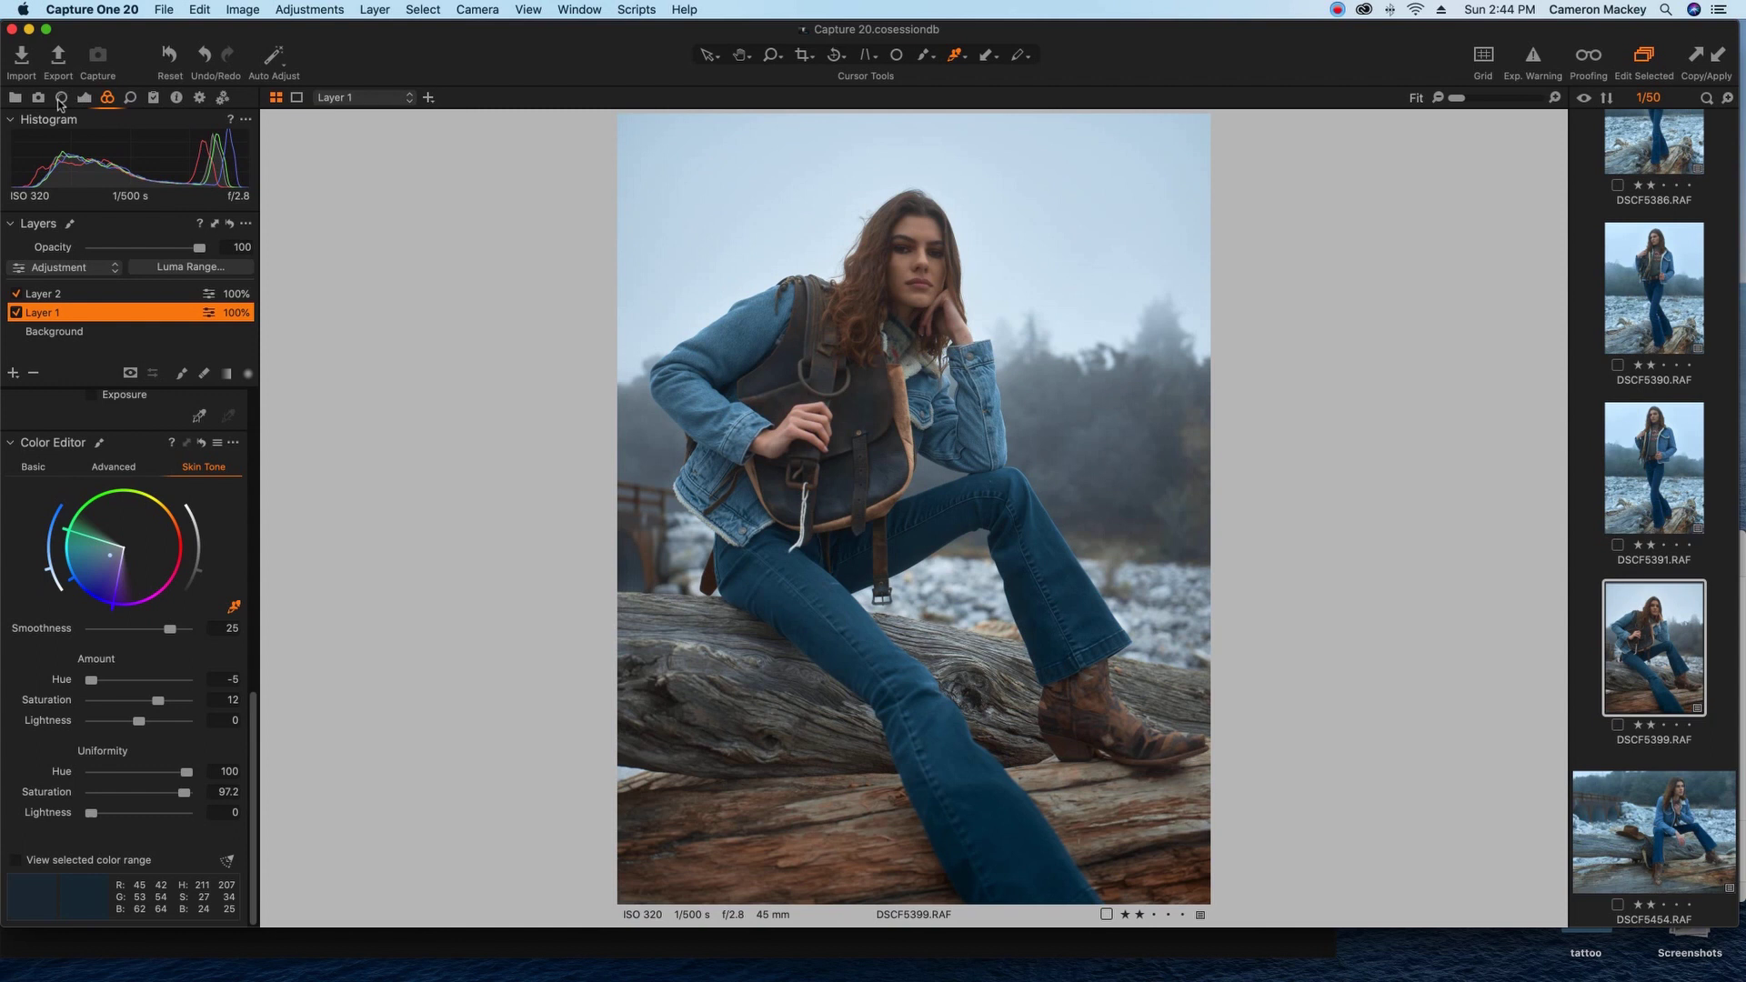
pyautogui.click(61, 97)
pyautogui.moveTo(174, 289); pyautogui.dragTo(170, 291)
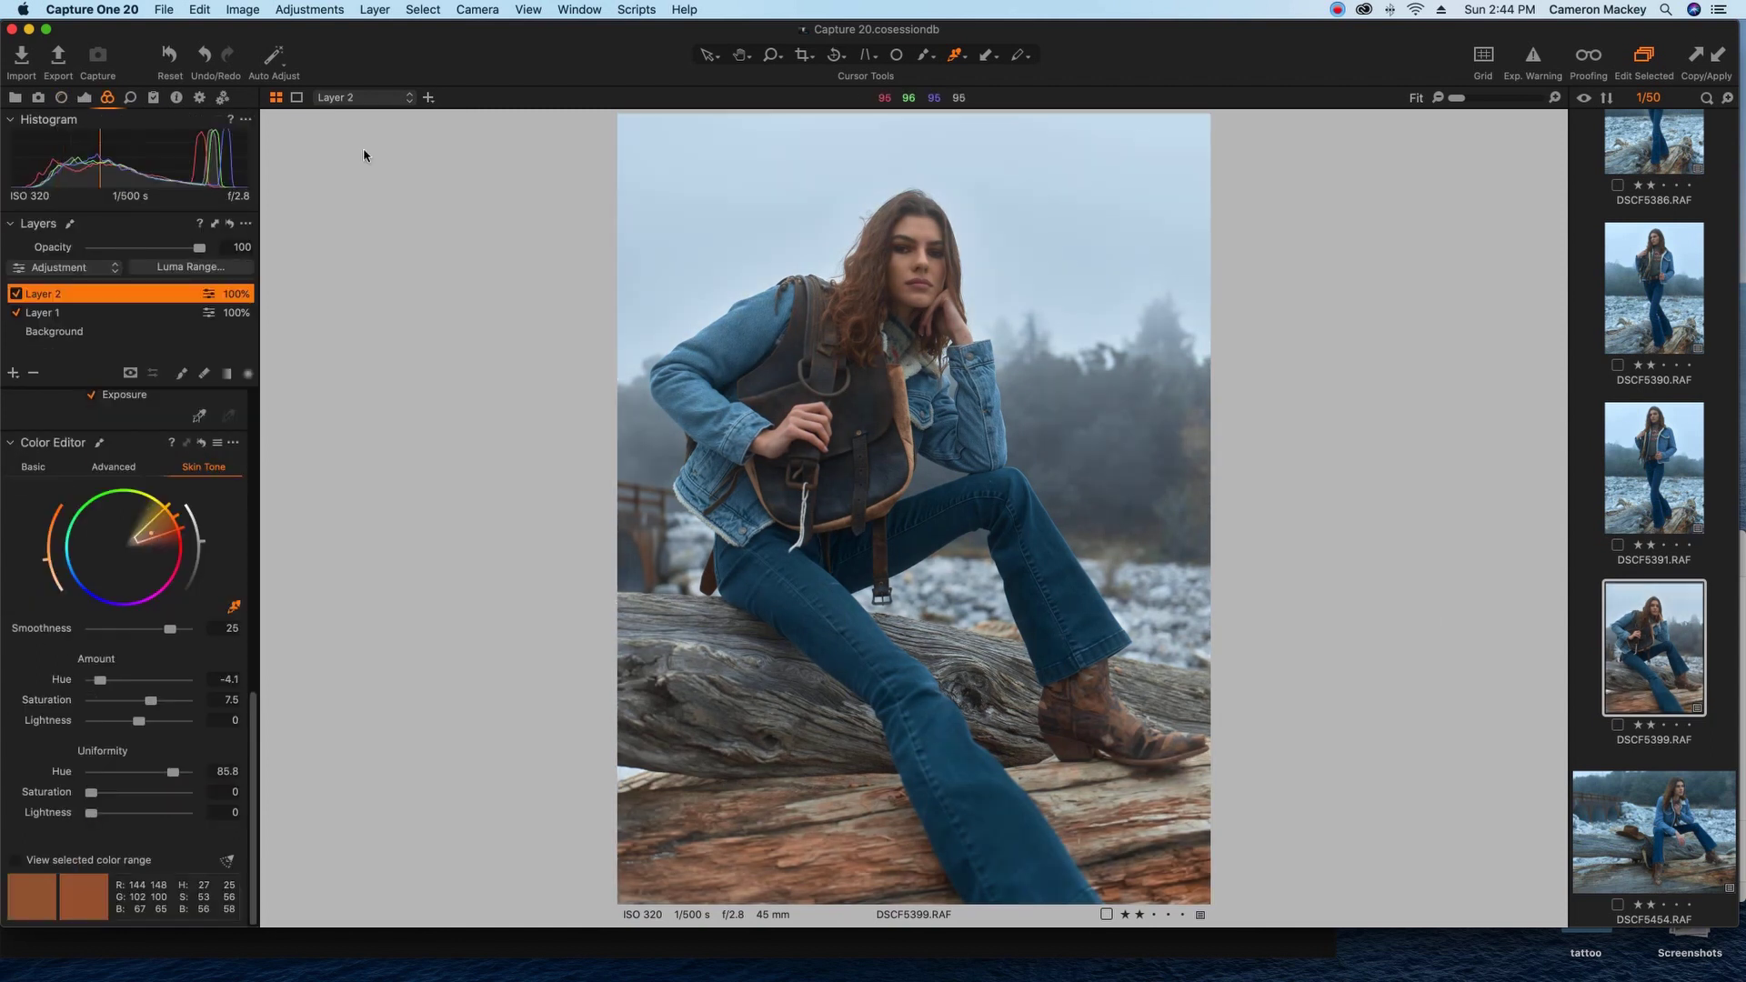
# Compare the photo with and without adjustments, then re-enable both Layer 1 and Layer 2.
pyautogui.click(171, 56)
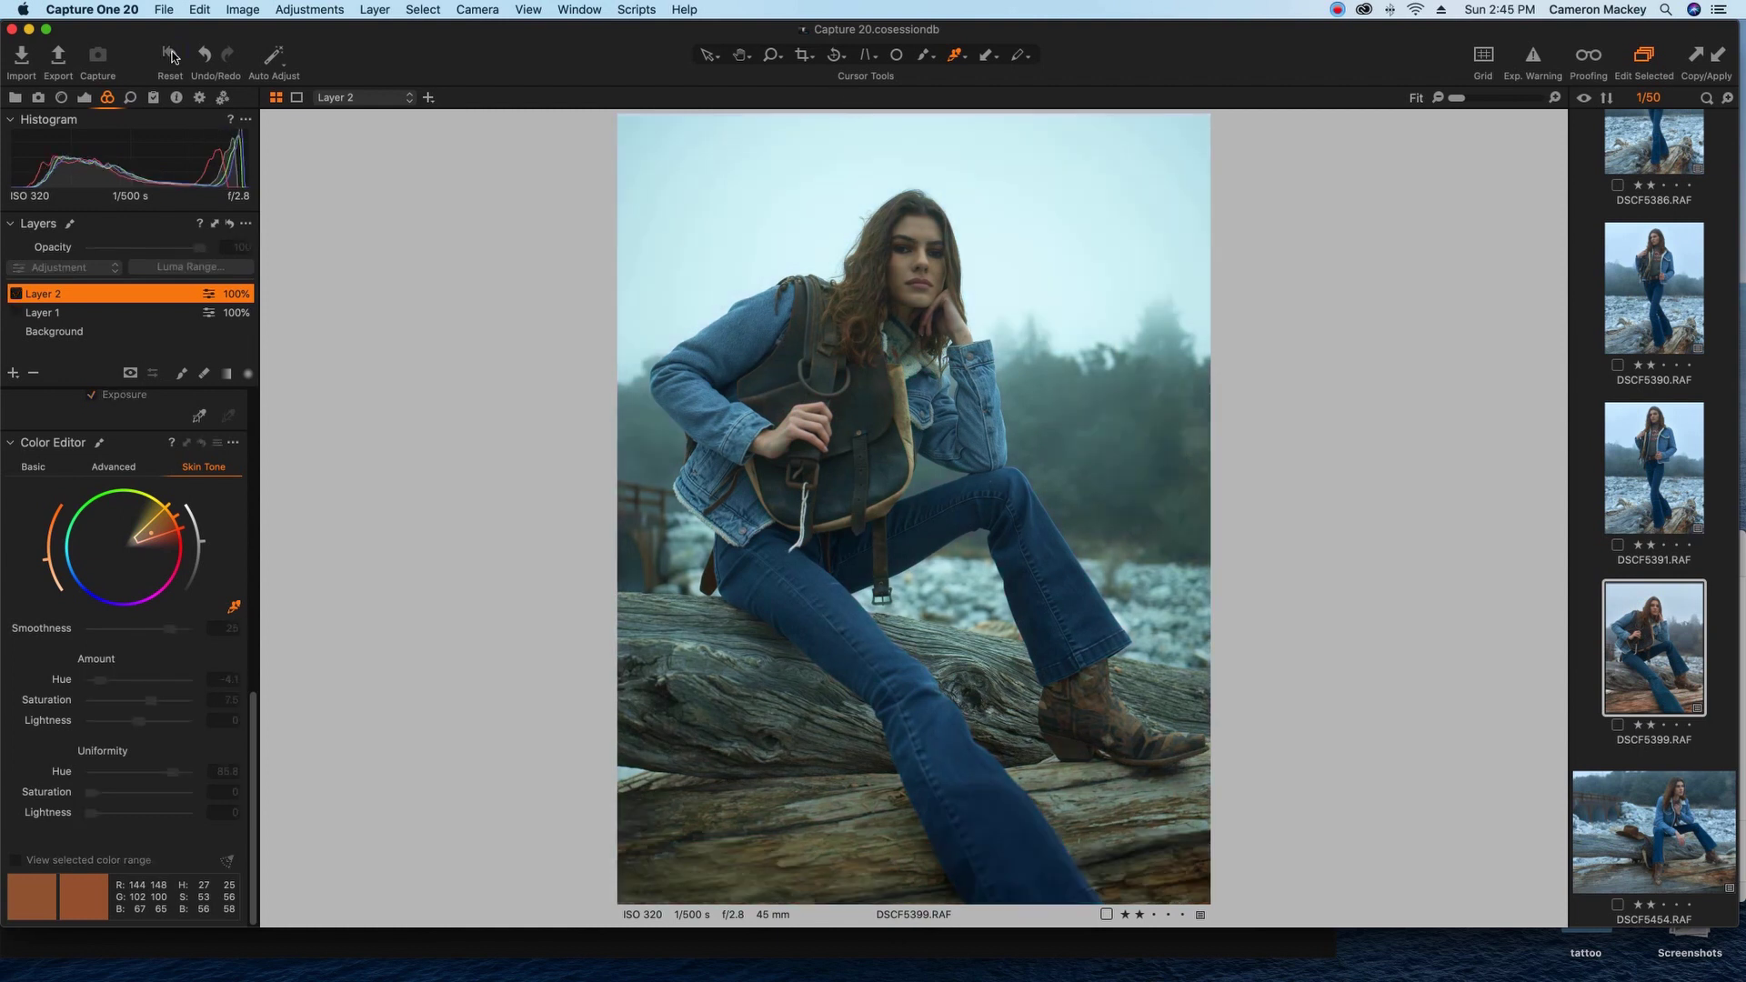
pyautogui.click(38, 314)
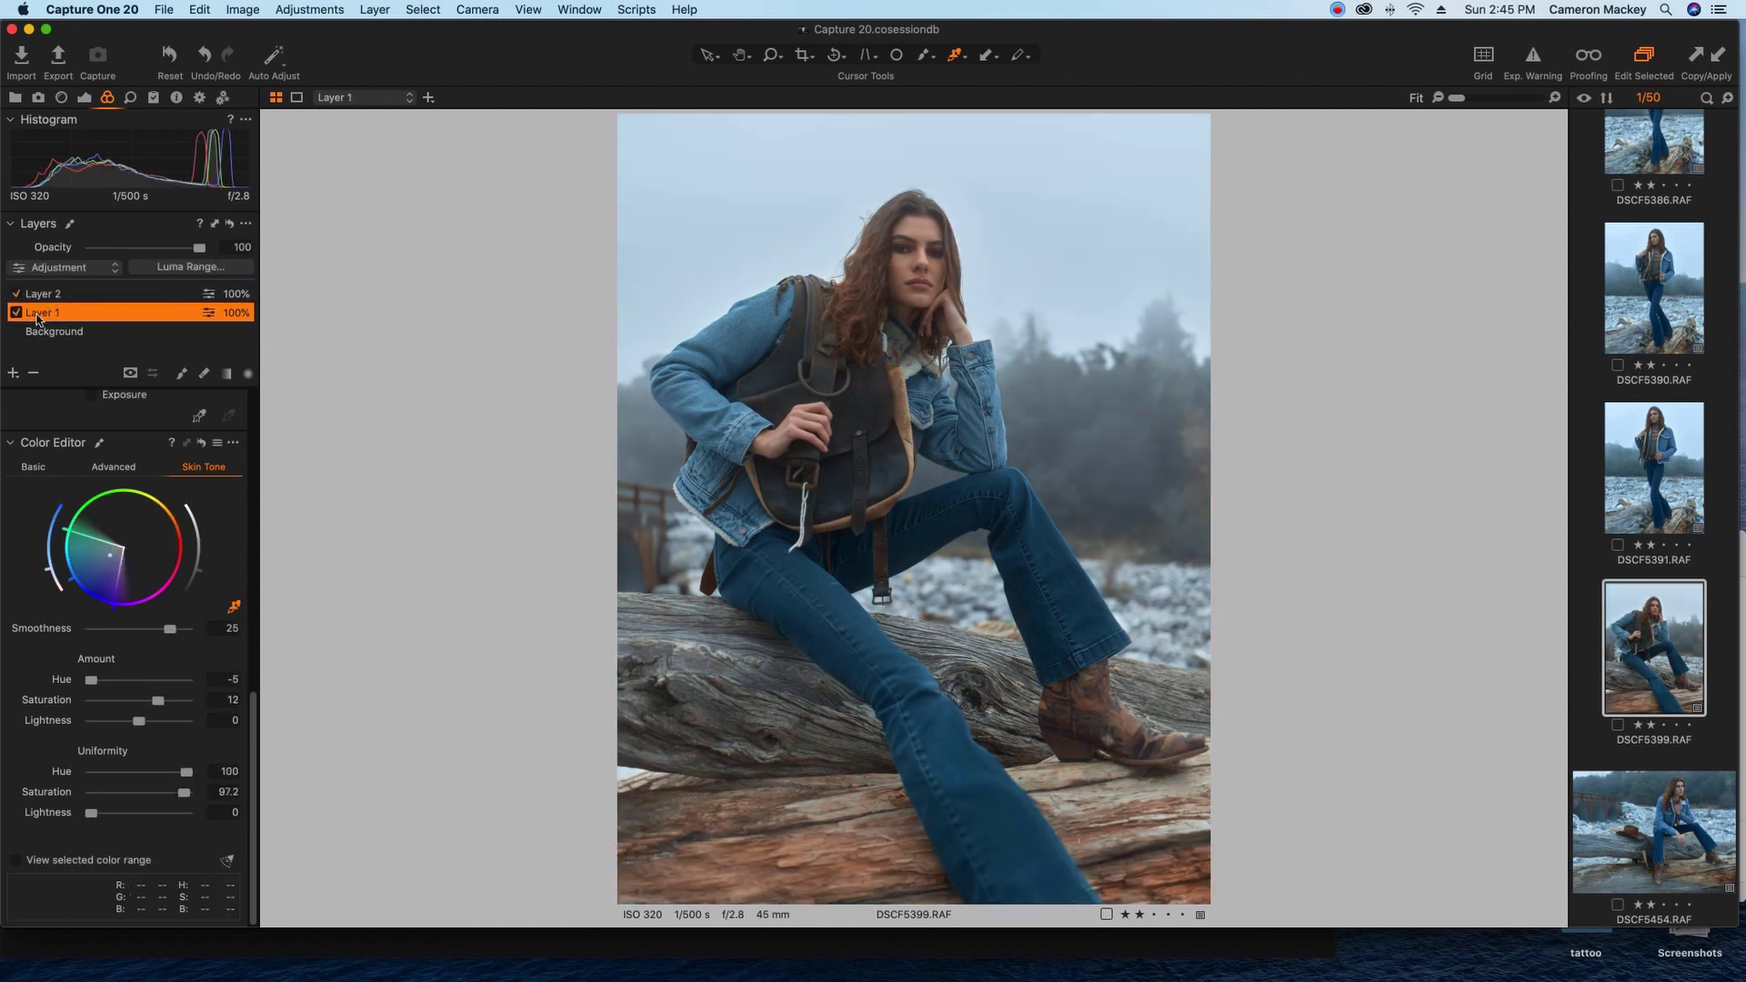
pyautogui.click(170, 56)
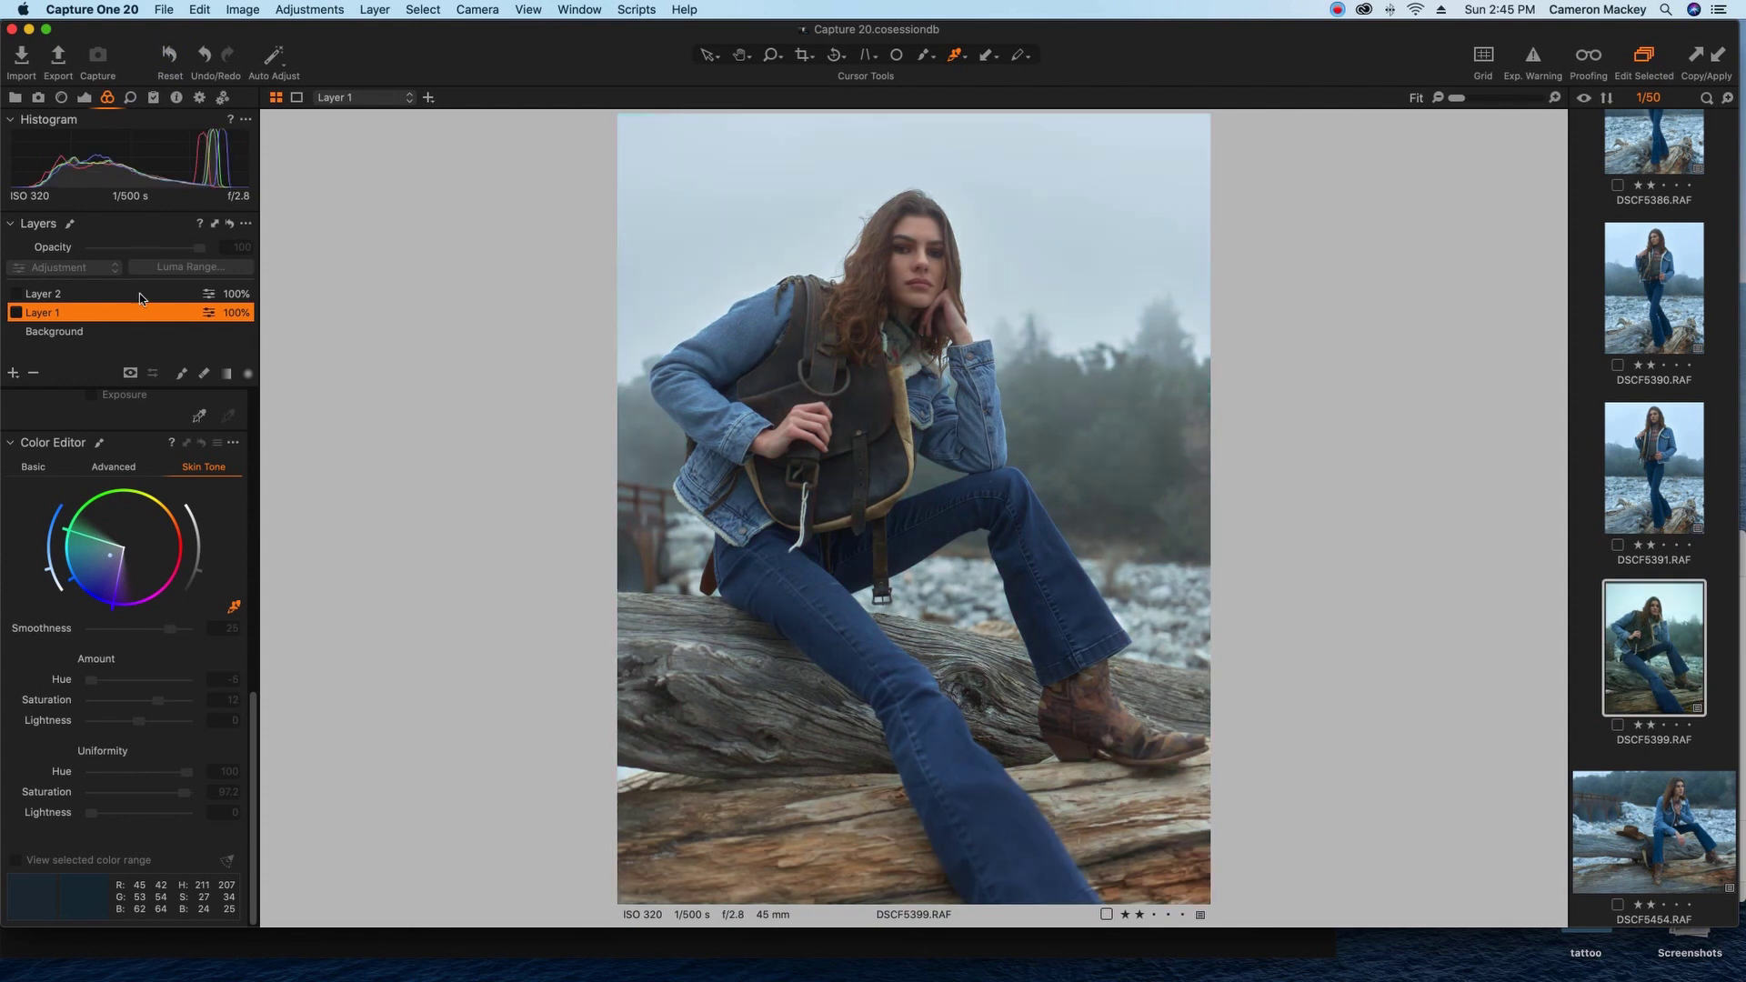
pyautogui.keyDown('alt'); pyautogui.click(170, 56); pyautogui.keyUp('alt')
pyautogui.keyDown('alt'); pyautogui.click(170, 56); pyautogui.keyUp('alt')
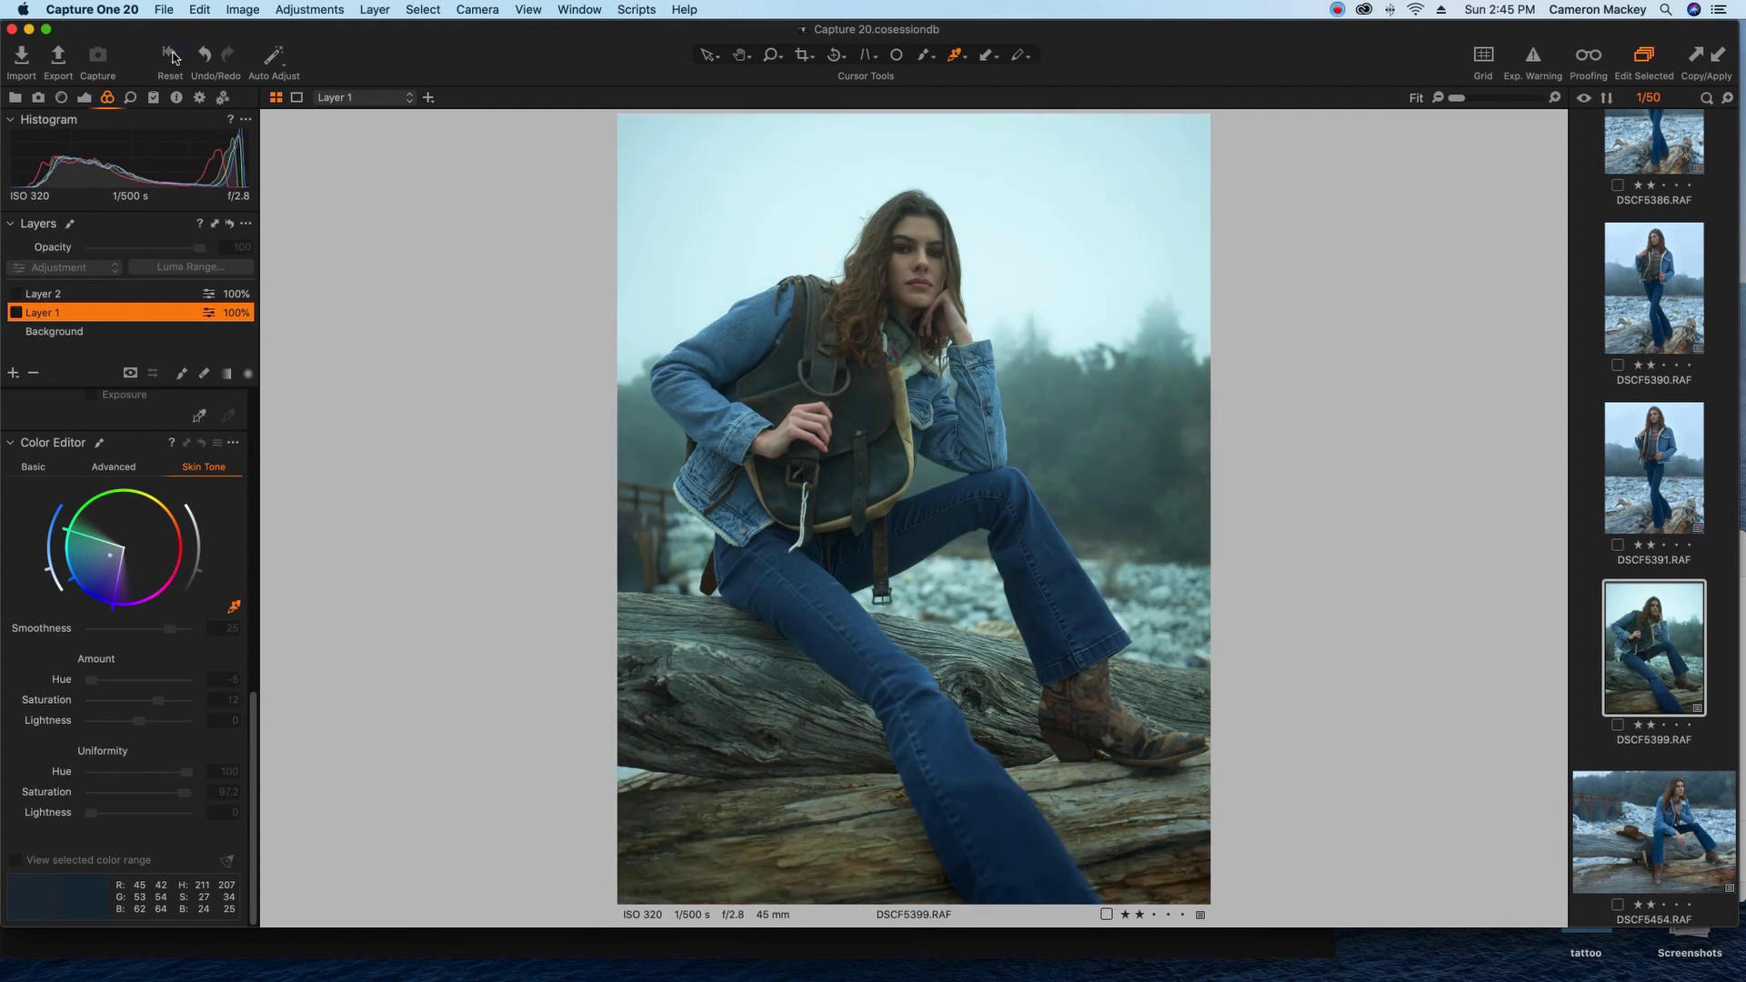
pyautogui.keyDown('alt'); pyautogui.click(173, 56); pyautogui.keyUp('alt')
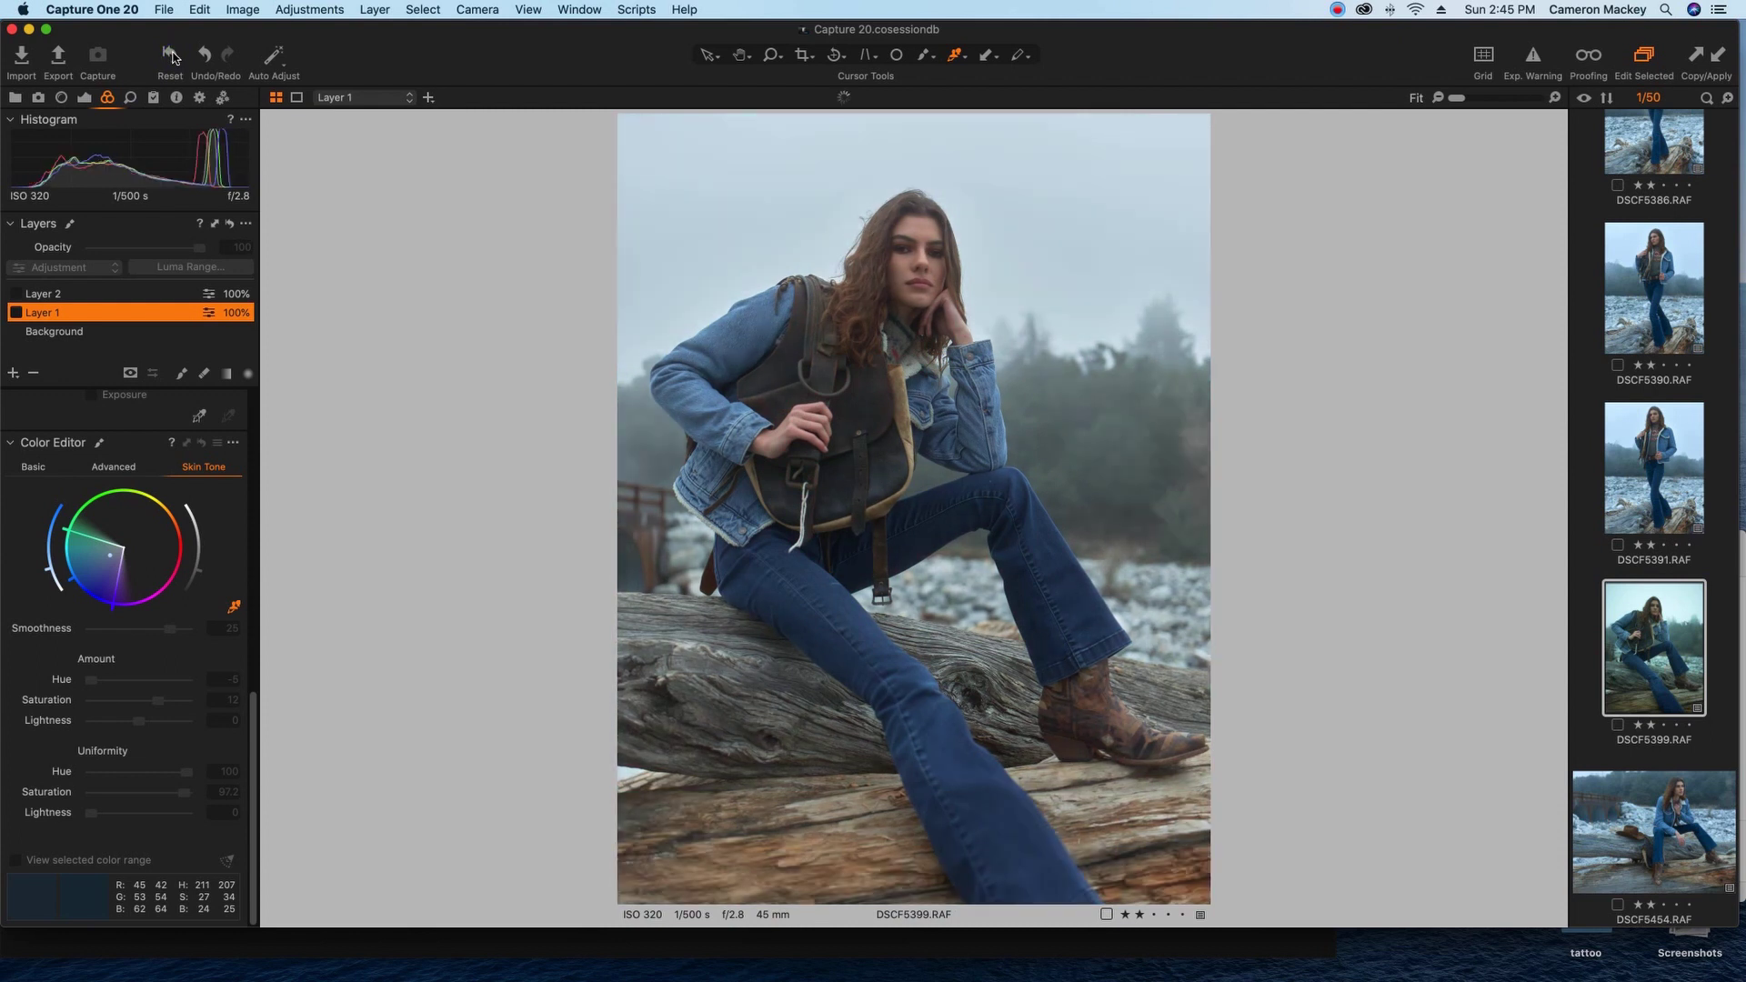
pyautogui.click(16, 313)
pyautogui.click(17, 295)
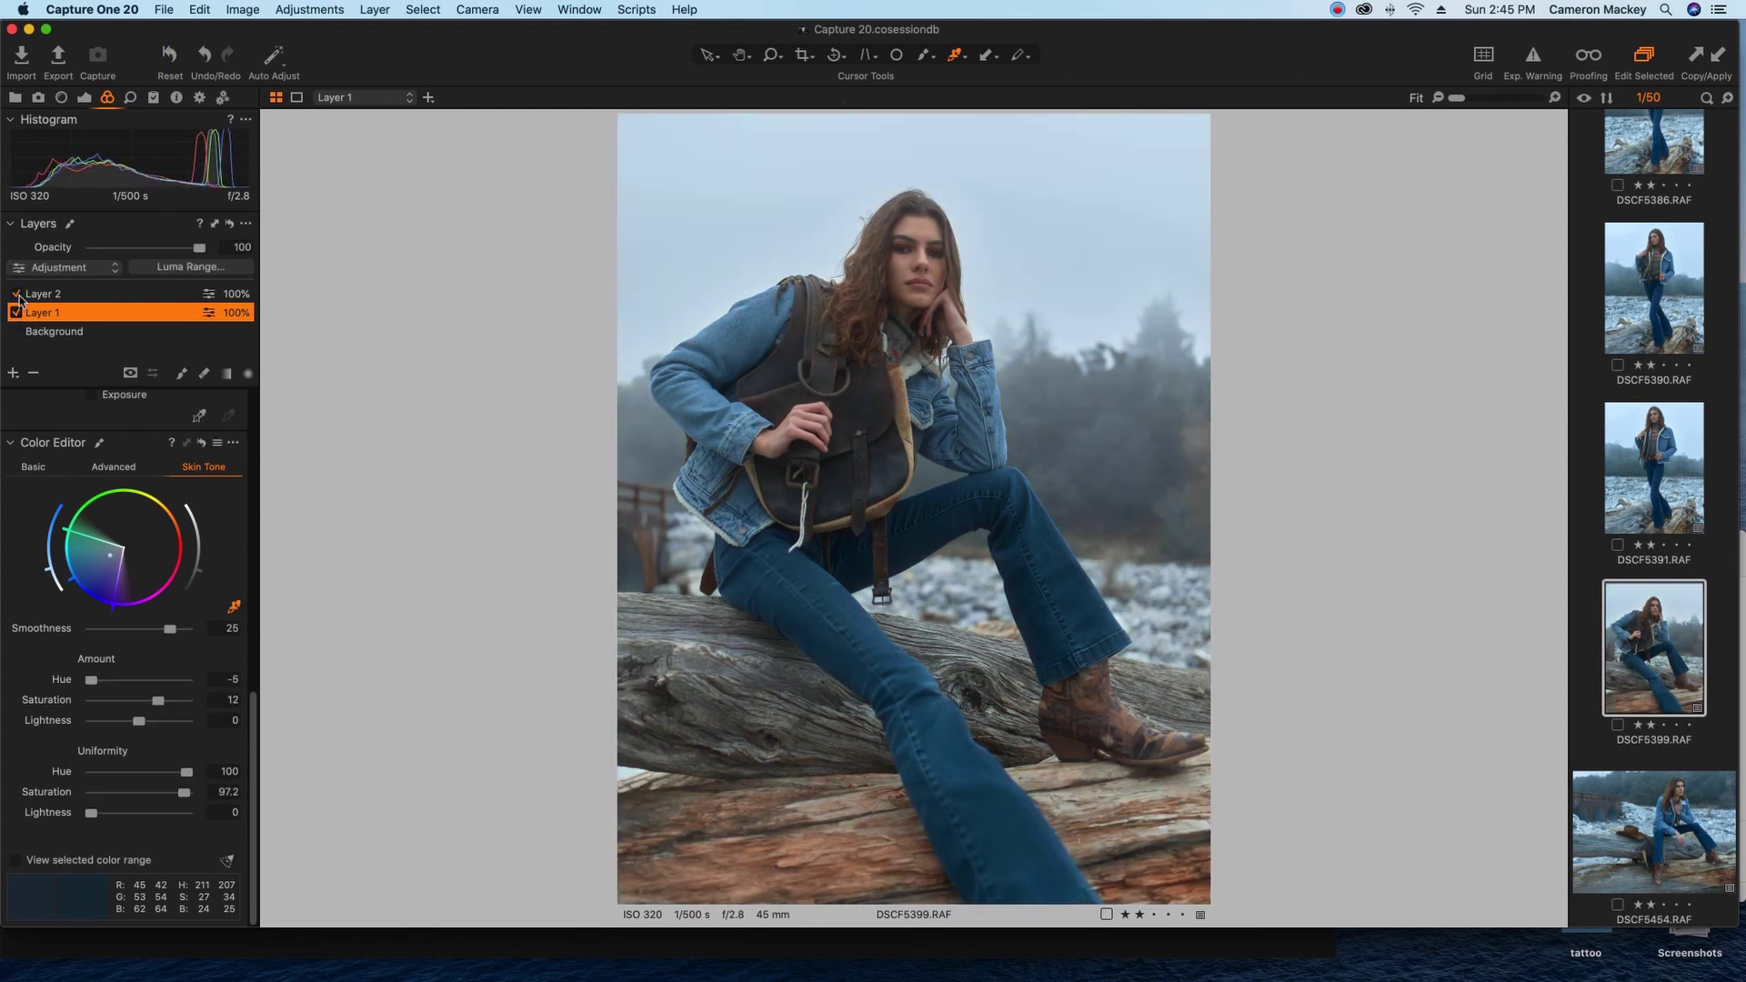
# Edit DSCF5399 in Adobe Photoshop 2020 as an 8-bit Adobe RGB (1998) PSD at 300 px/in.
pyautogui.click(54, 331)
pyautogui.rightClick(1653, 647)
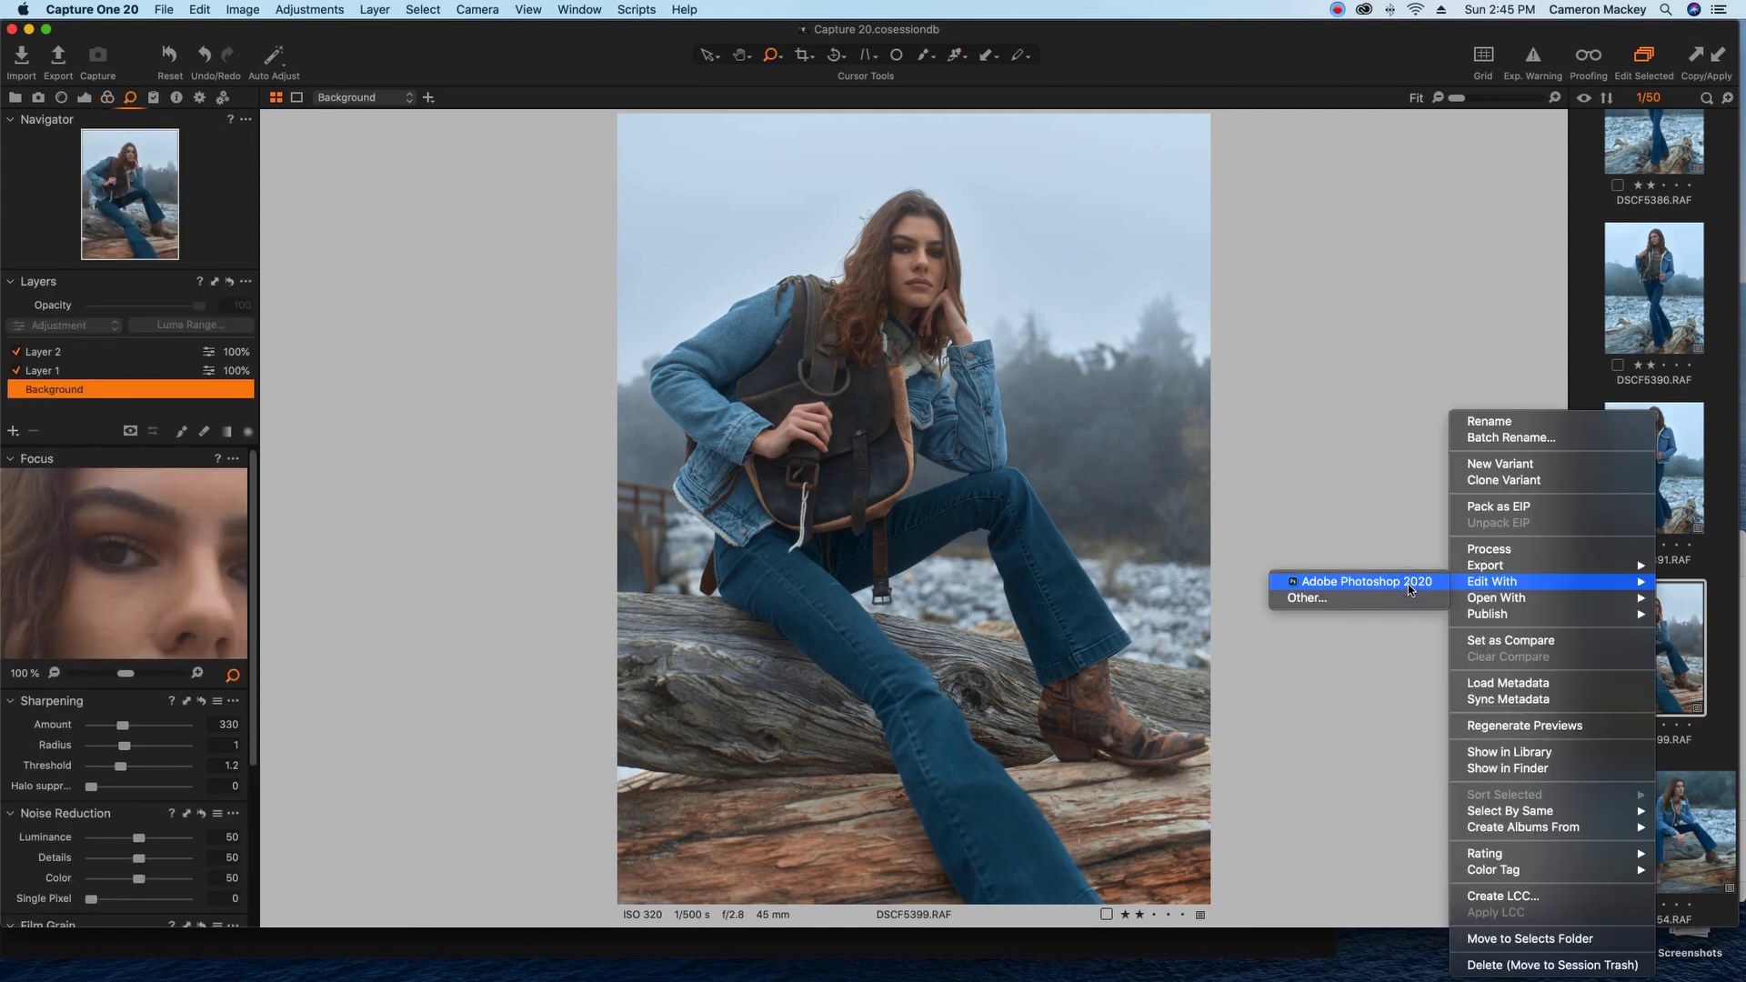
pyautogui.click(1385, 582)
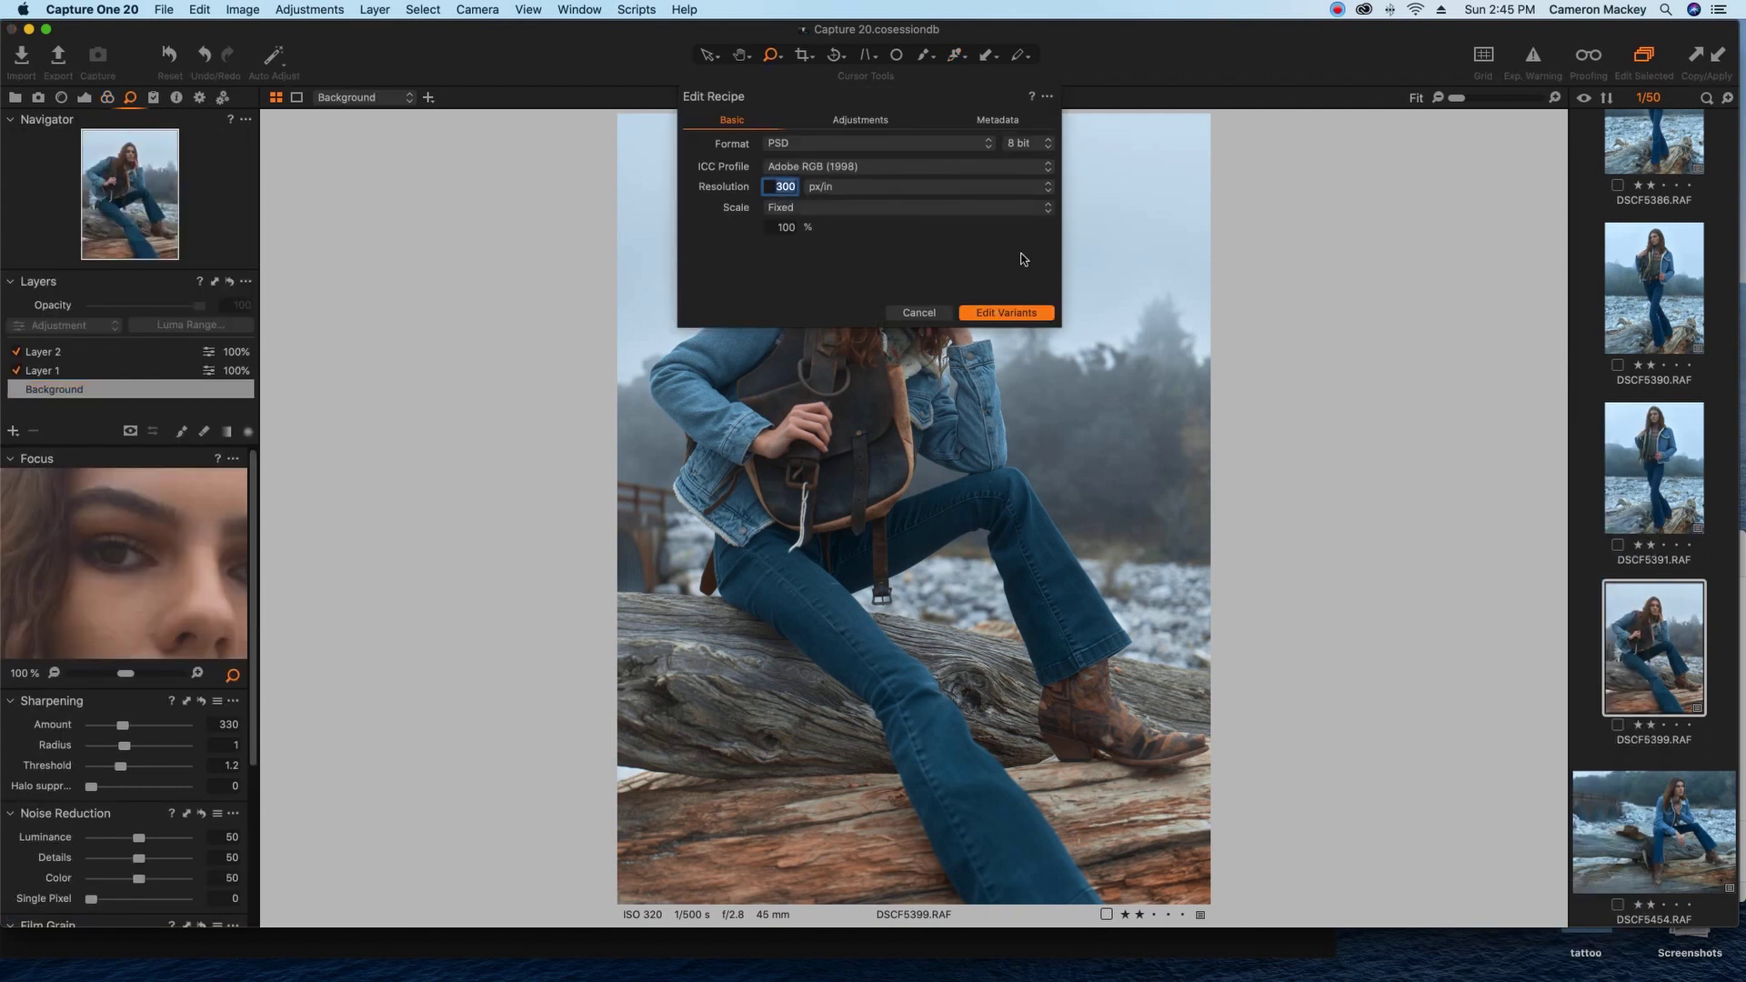
pyautogui.click(1025, 314)
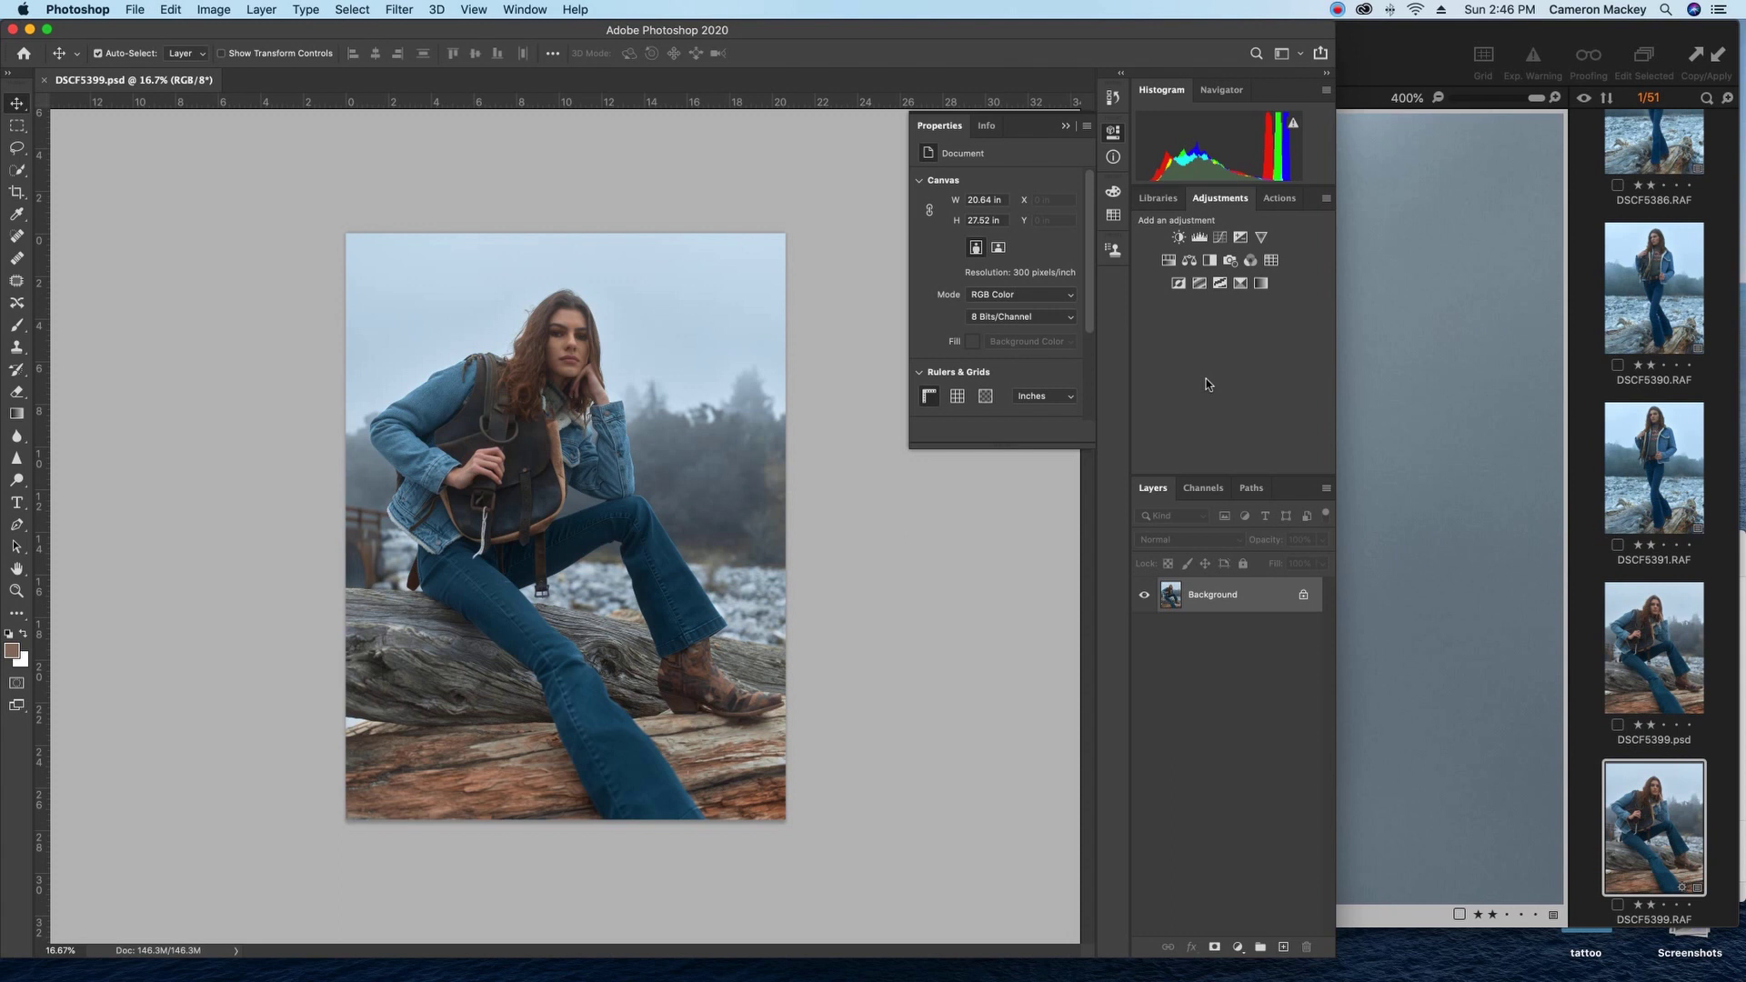
# Add a Selective Color adjustment layer and set the Neutrals' Black to +7.
pyautogui.click(1239, 283)
pyautogui.click(995, 201)
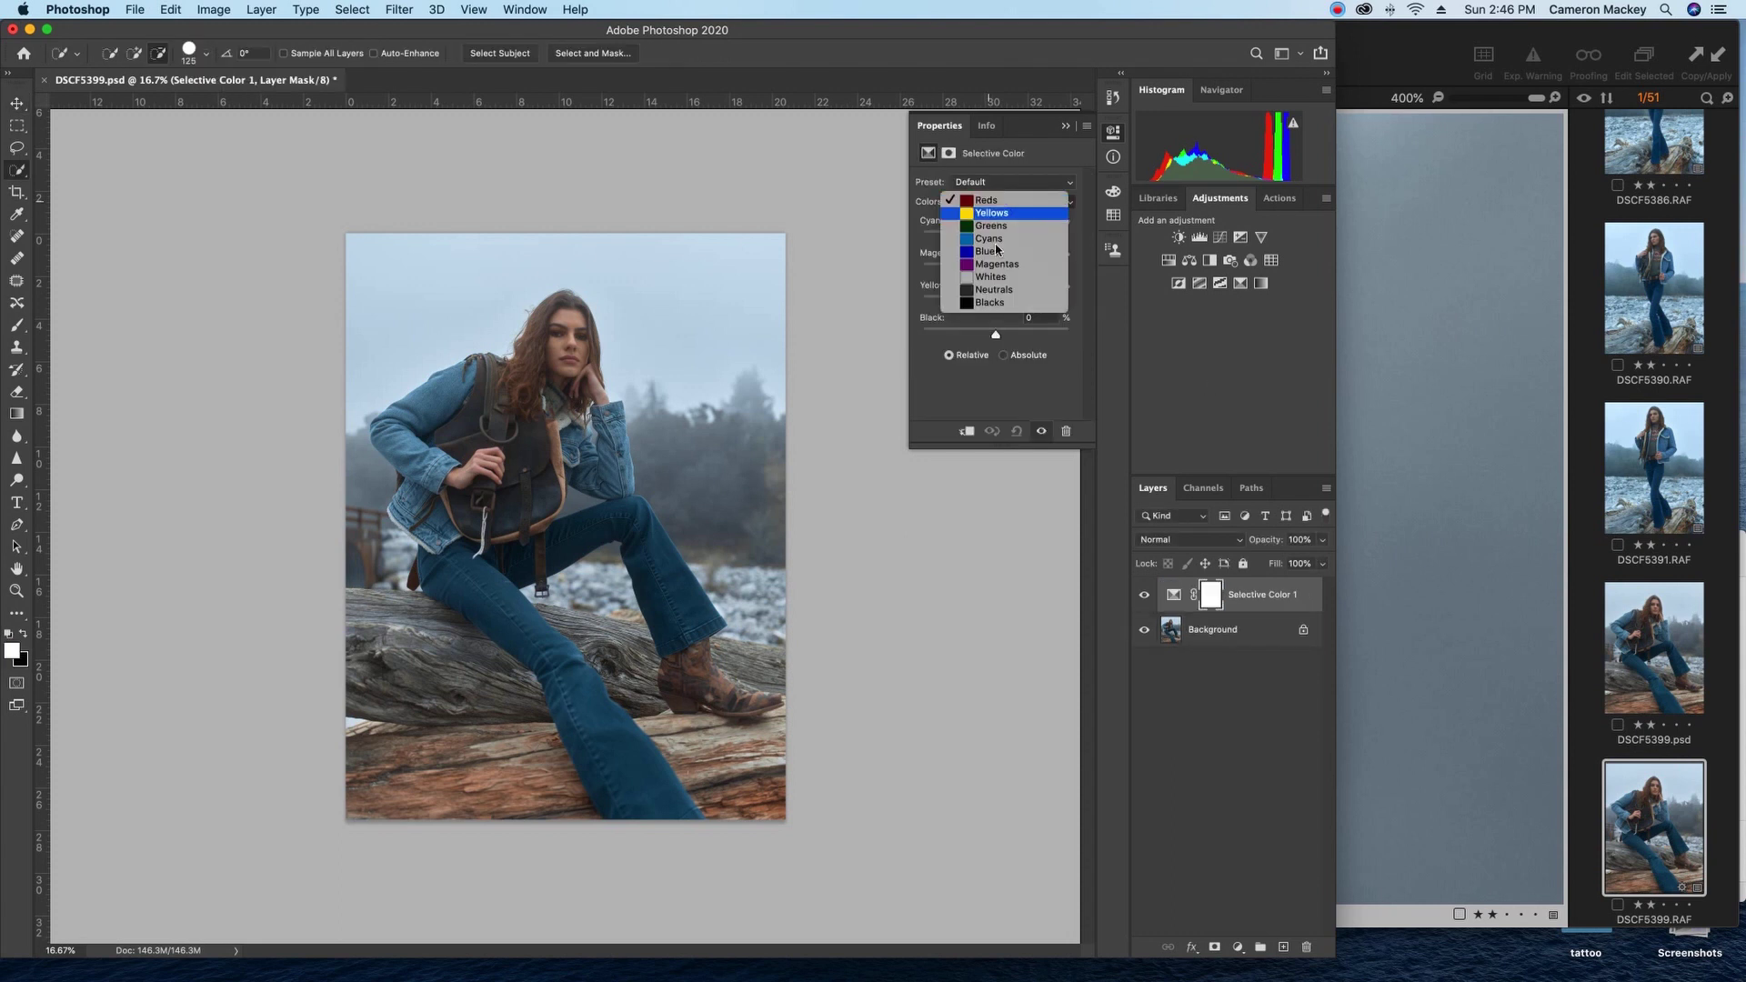
pyautogui.click(996, 290)
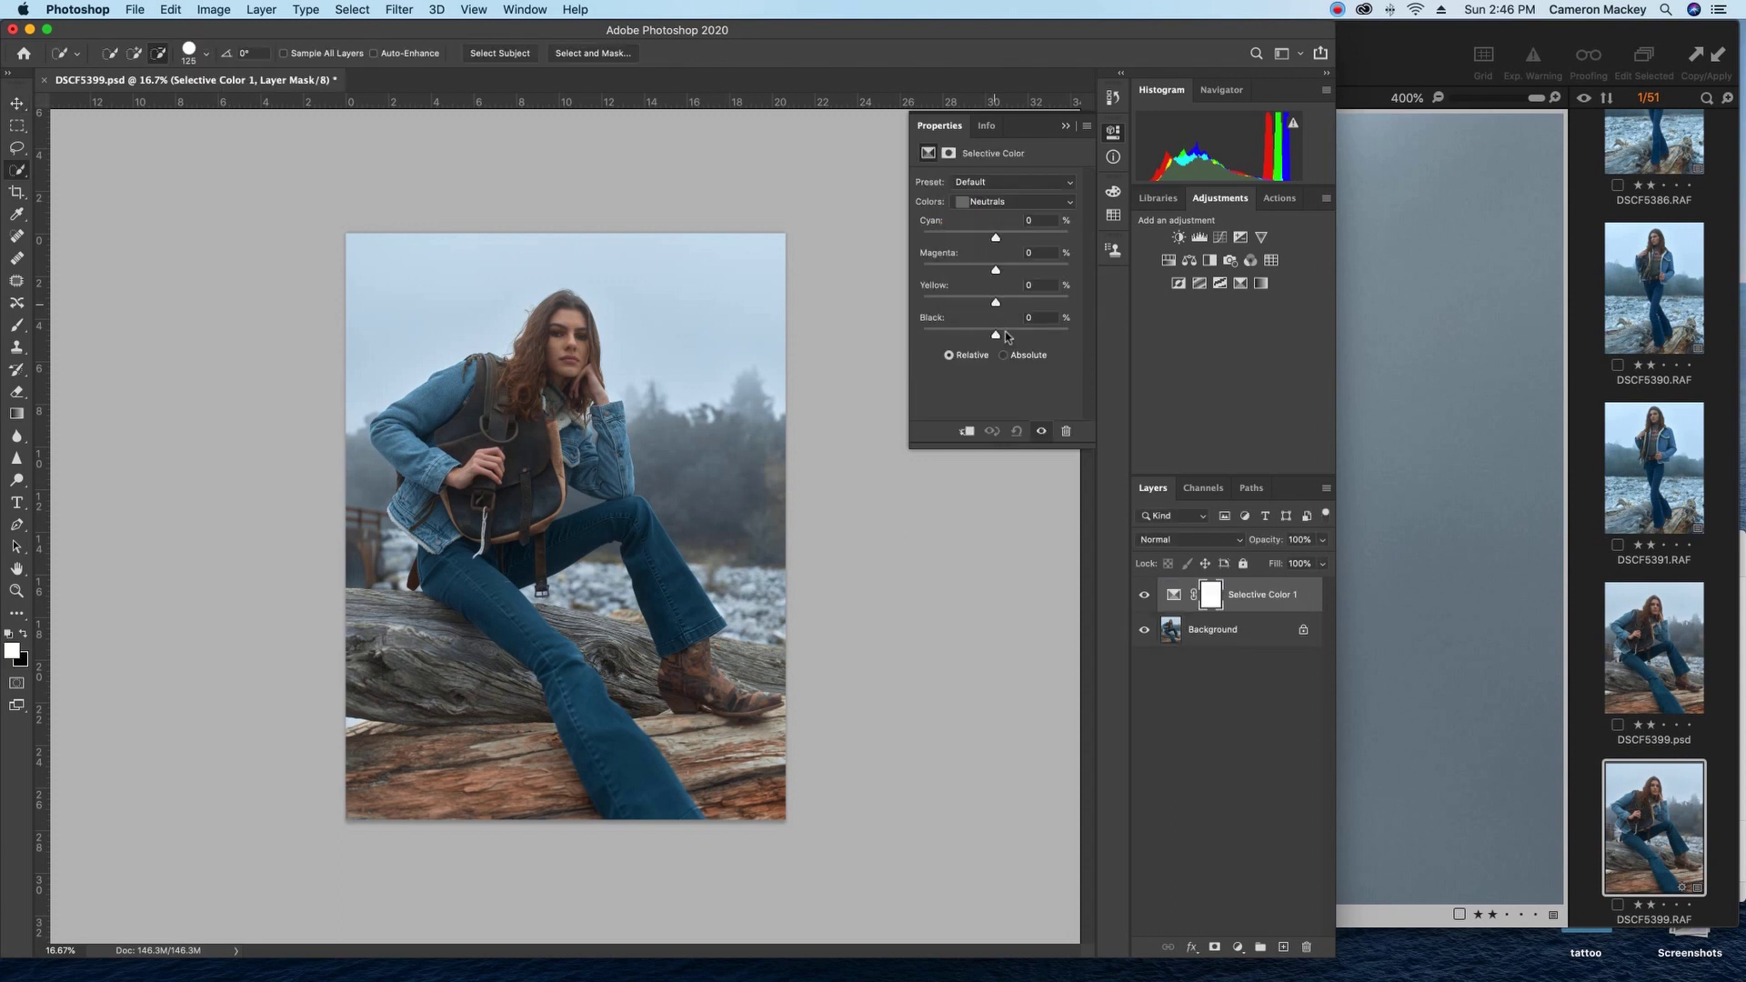
pyautogui.click(996, 333)
pyautogui.moveTo(997, 334); pyautogui.dragTo(1001, 336)
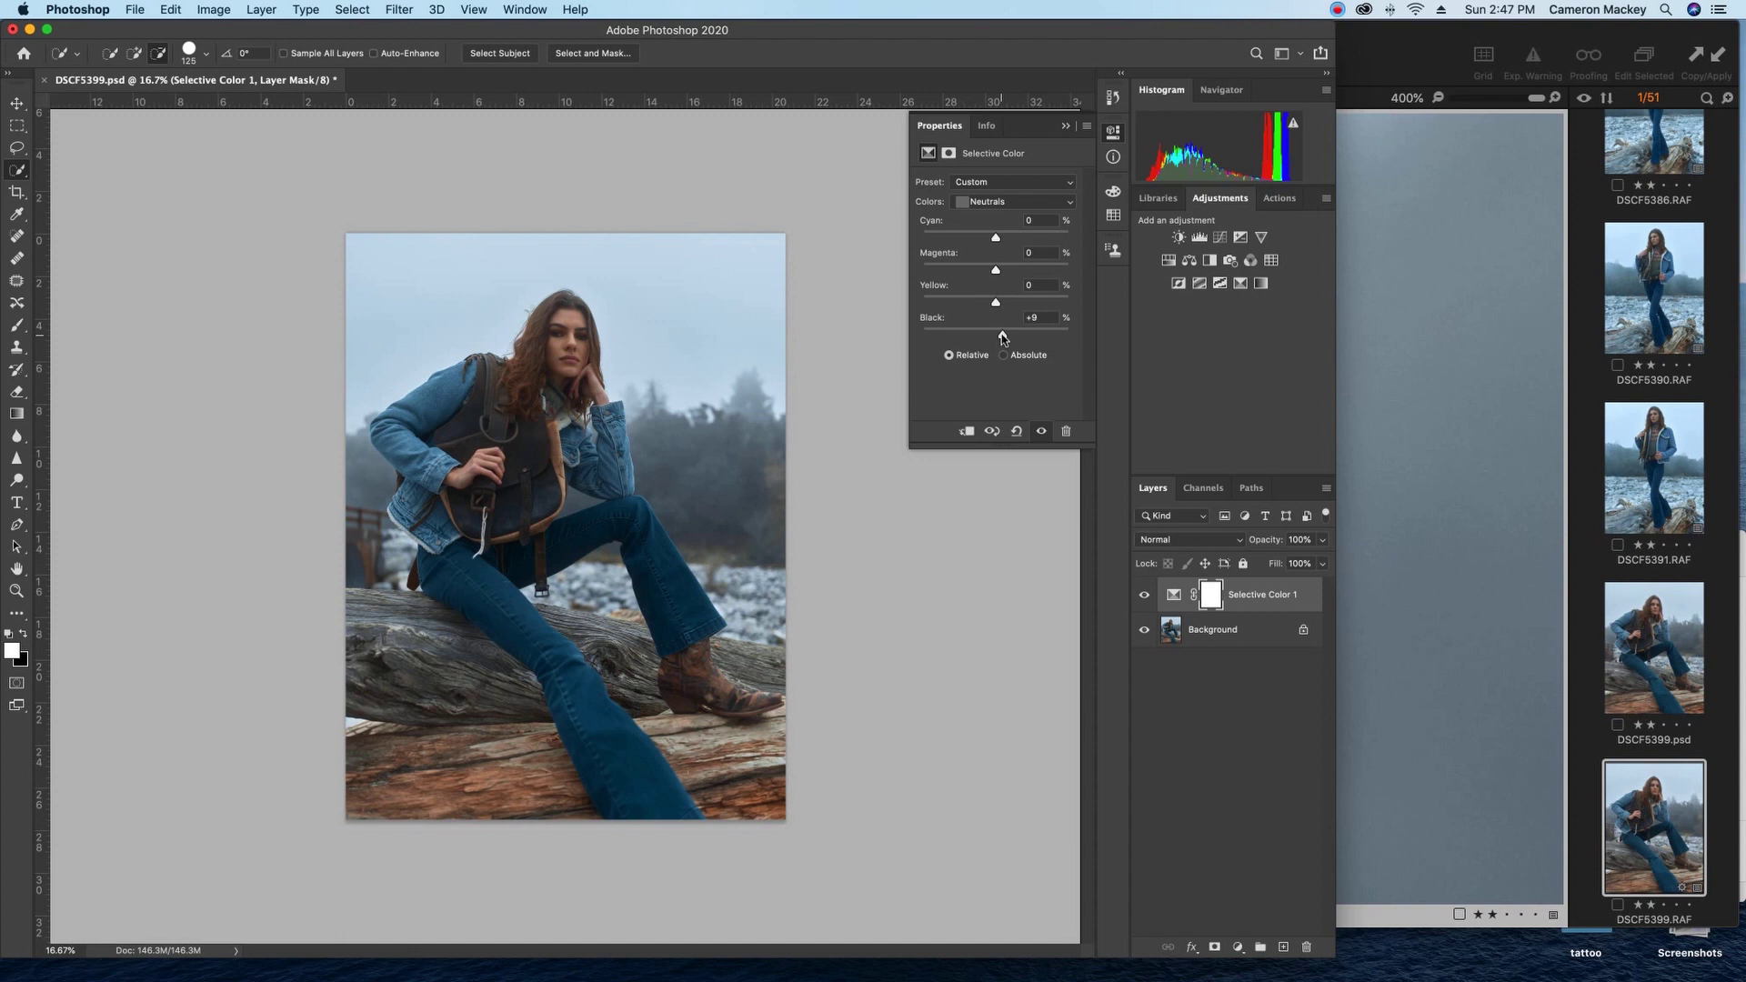
pyautogui.moveTo(1003, 337); pyautogui.dragTo(1007, 335)
pyautogui.moveTo(996, 270); pyautogui.dragTo(1004, 243)
pyautogui.moveTo(1005, 334); pyautogui.dragTo(1000, 334)
# Tint the Blacks with cyan +12 and magenta +9.
pyautogui.click(1000, 203)
pyautogui.moveTo(995, 237); pyautogui.dragTo(1000, 237)
pyautogui.moveTo(996, 270); pyautogui.dragTo(994, 306)
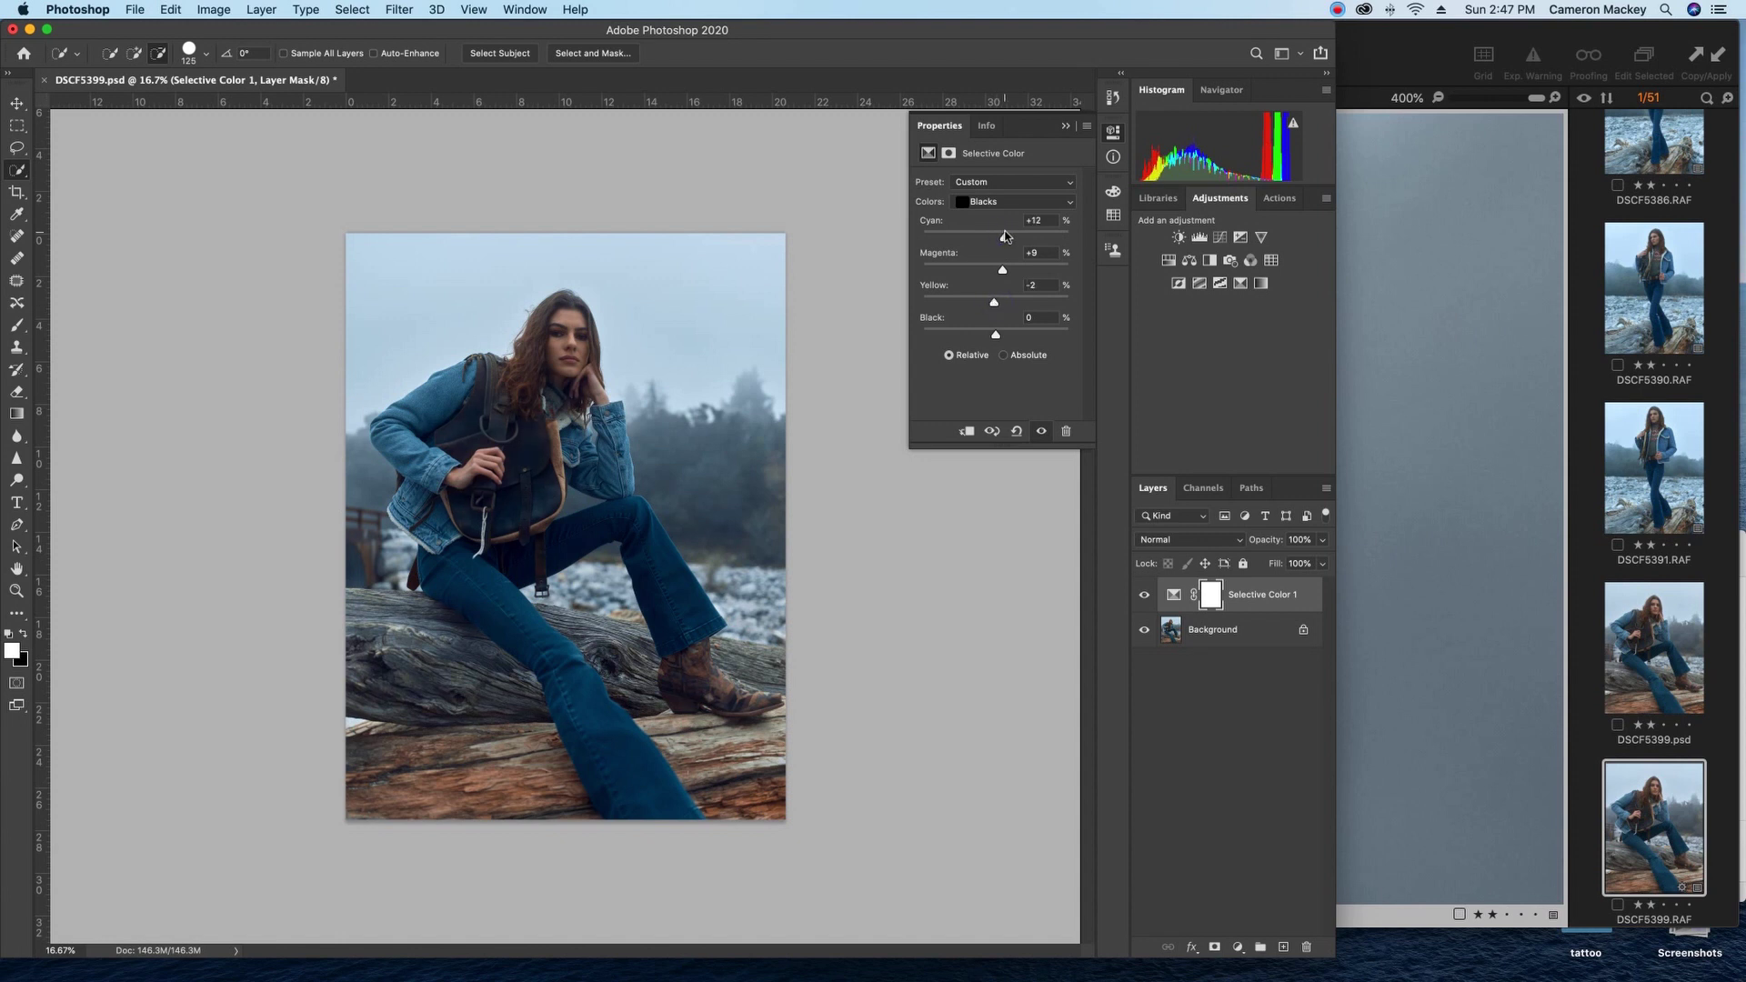
# Add magenta and yellow to Neutrals, set Whites yellow +31, raise Blacks magenta to +14.
pyautogui.click(1005, 202)
pyautogui.click(1006, 196)
pyautogui.moveTo(1000, 271)
pyautogui.mouseDown()
pyautogui.moveTo(999, 302)
pyautogui.moveTo(1002, 240)
pyautogui.moveTo(1003, 305)
pyautogui.moveTo(1000, 271)
pyautogui.mouseUp()
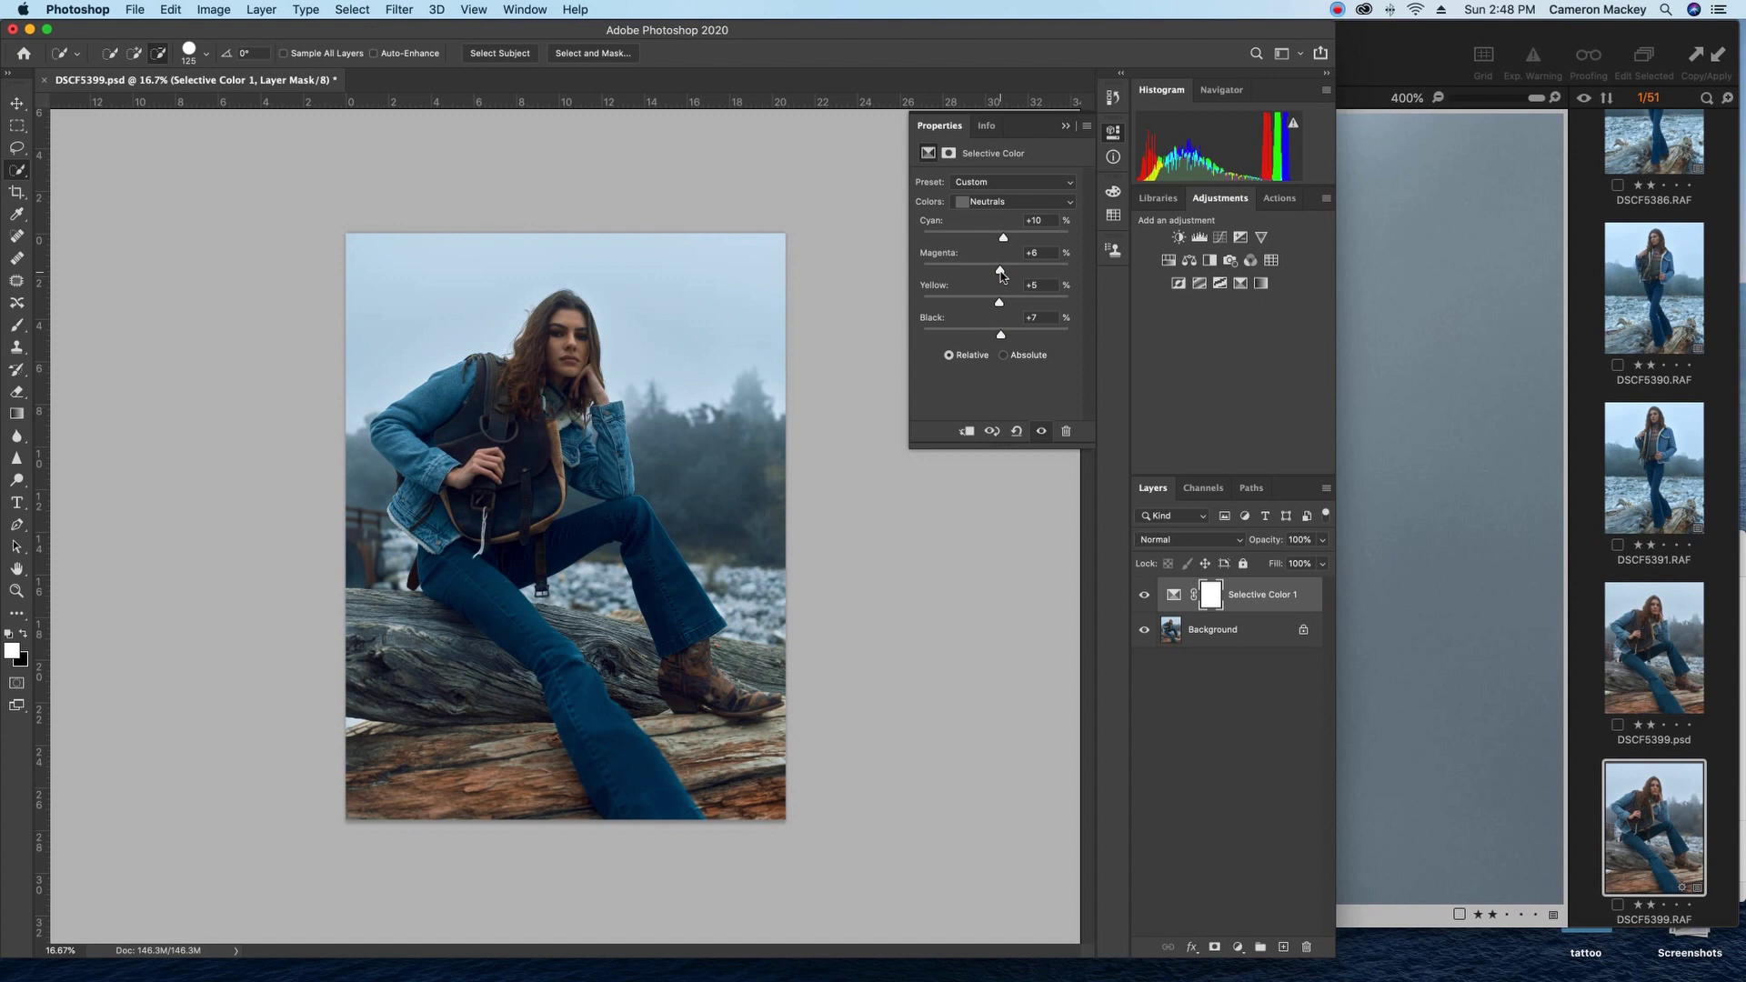
pyautogui.click(1014, 201)
pyautogui.click(1000, 184)
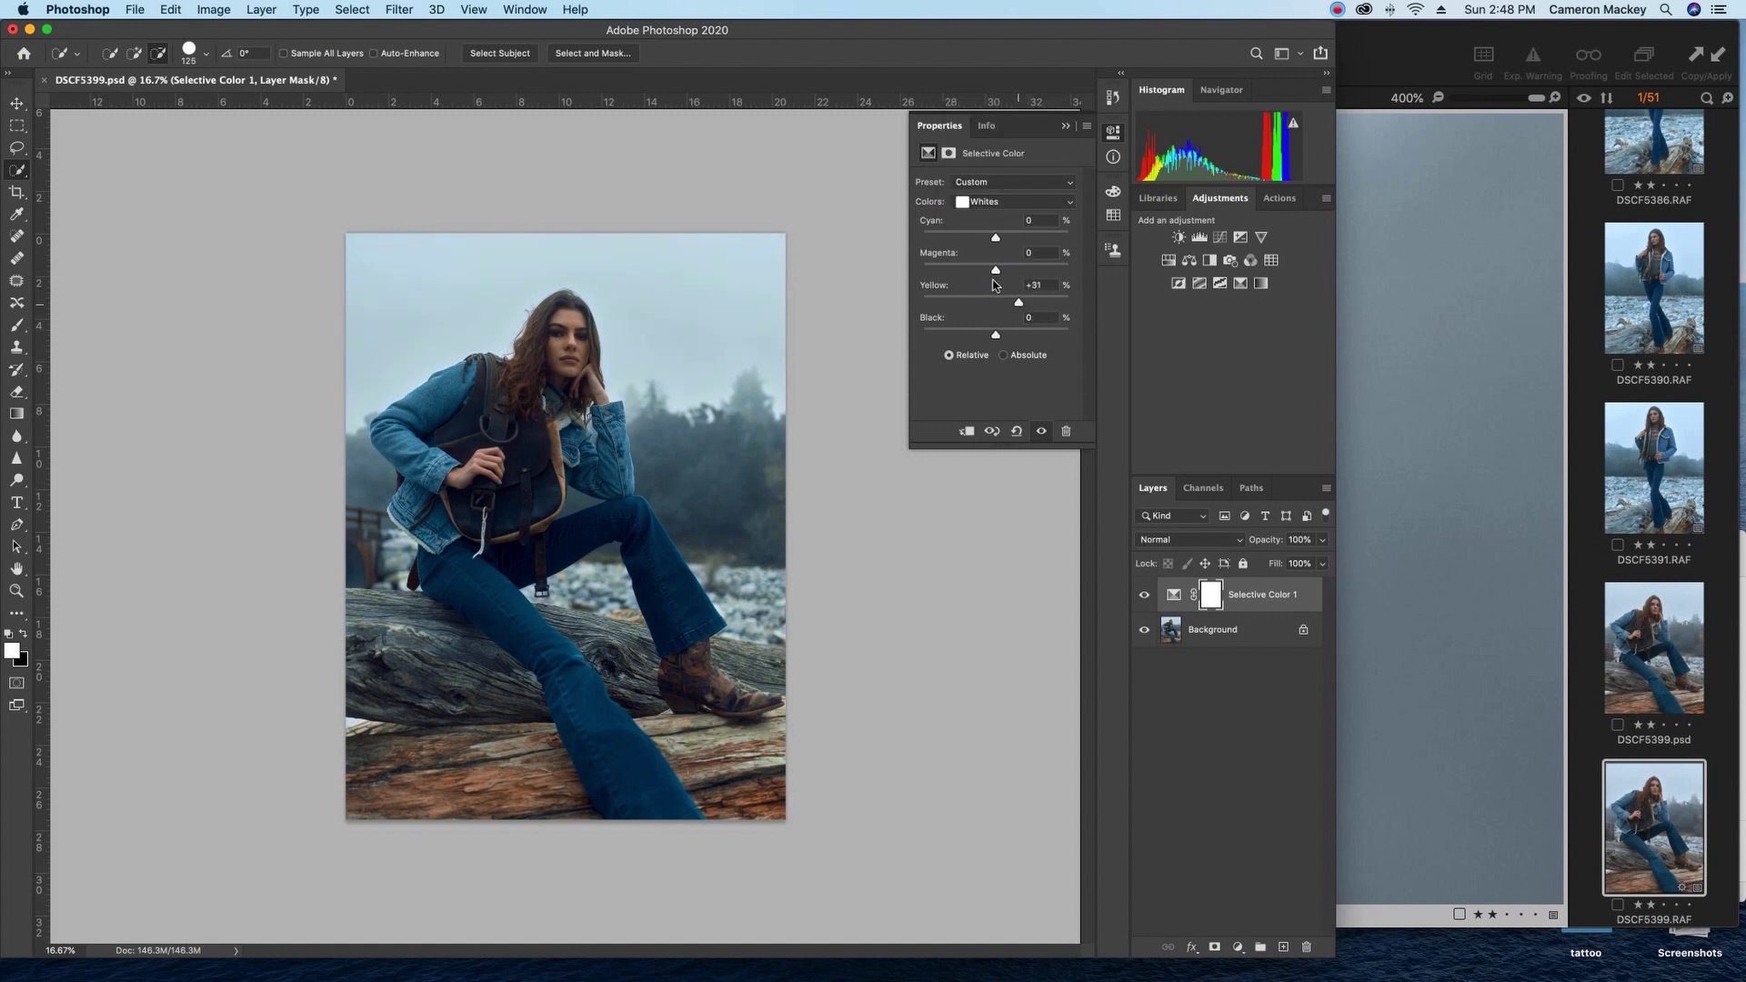
pyautogui.click(1001, 204)
pyautogui.click(1001, 232)
pyautogui.moveTo(1003, 269); pyautogui.dragTo(1006, 270)
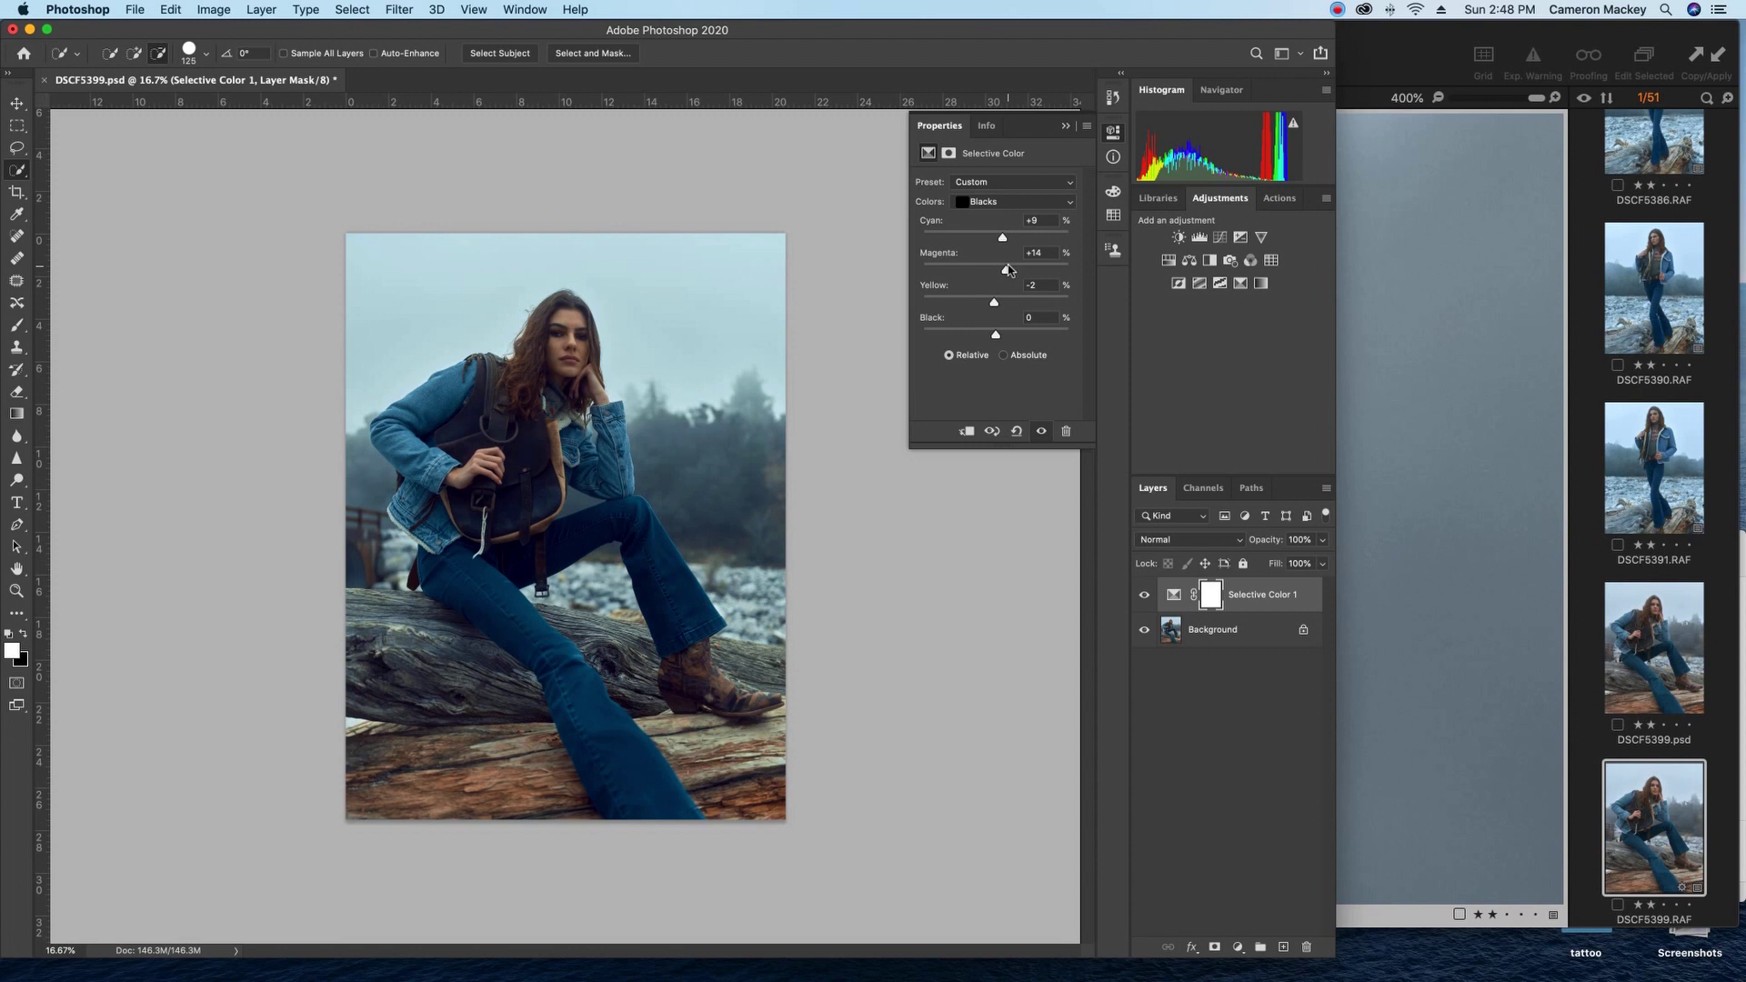
# Add magenta +40 to the Yellows range in Selective Color 1.
pyautogui.click(1145, 595)
pyautogui.click(1146, 596)
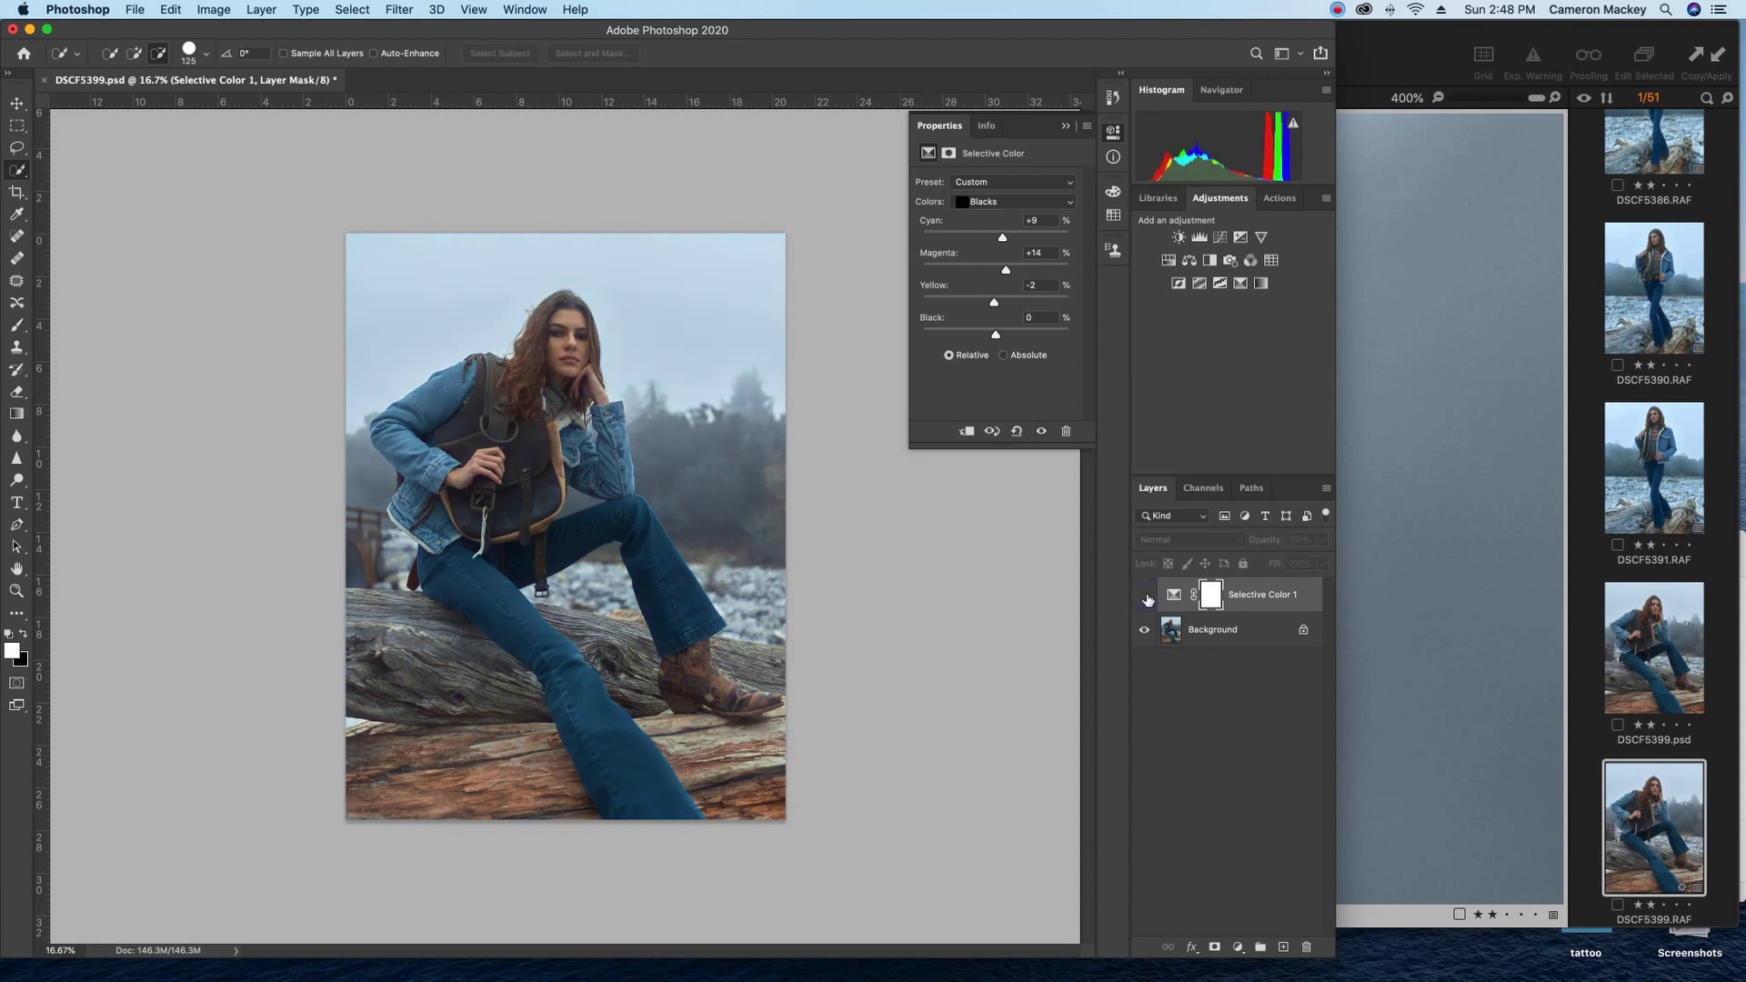
pyautogui.click(1146, 596)
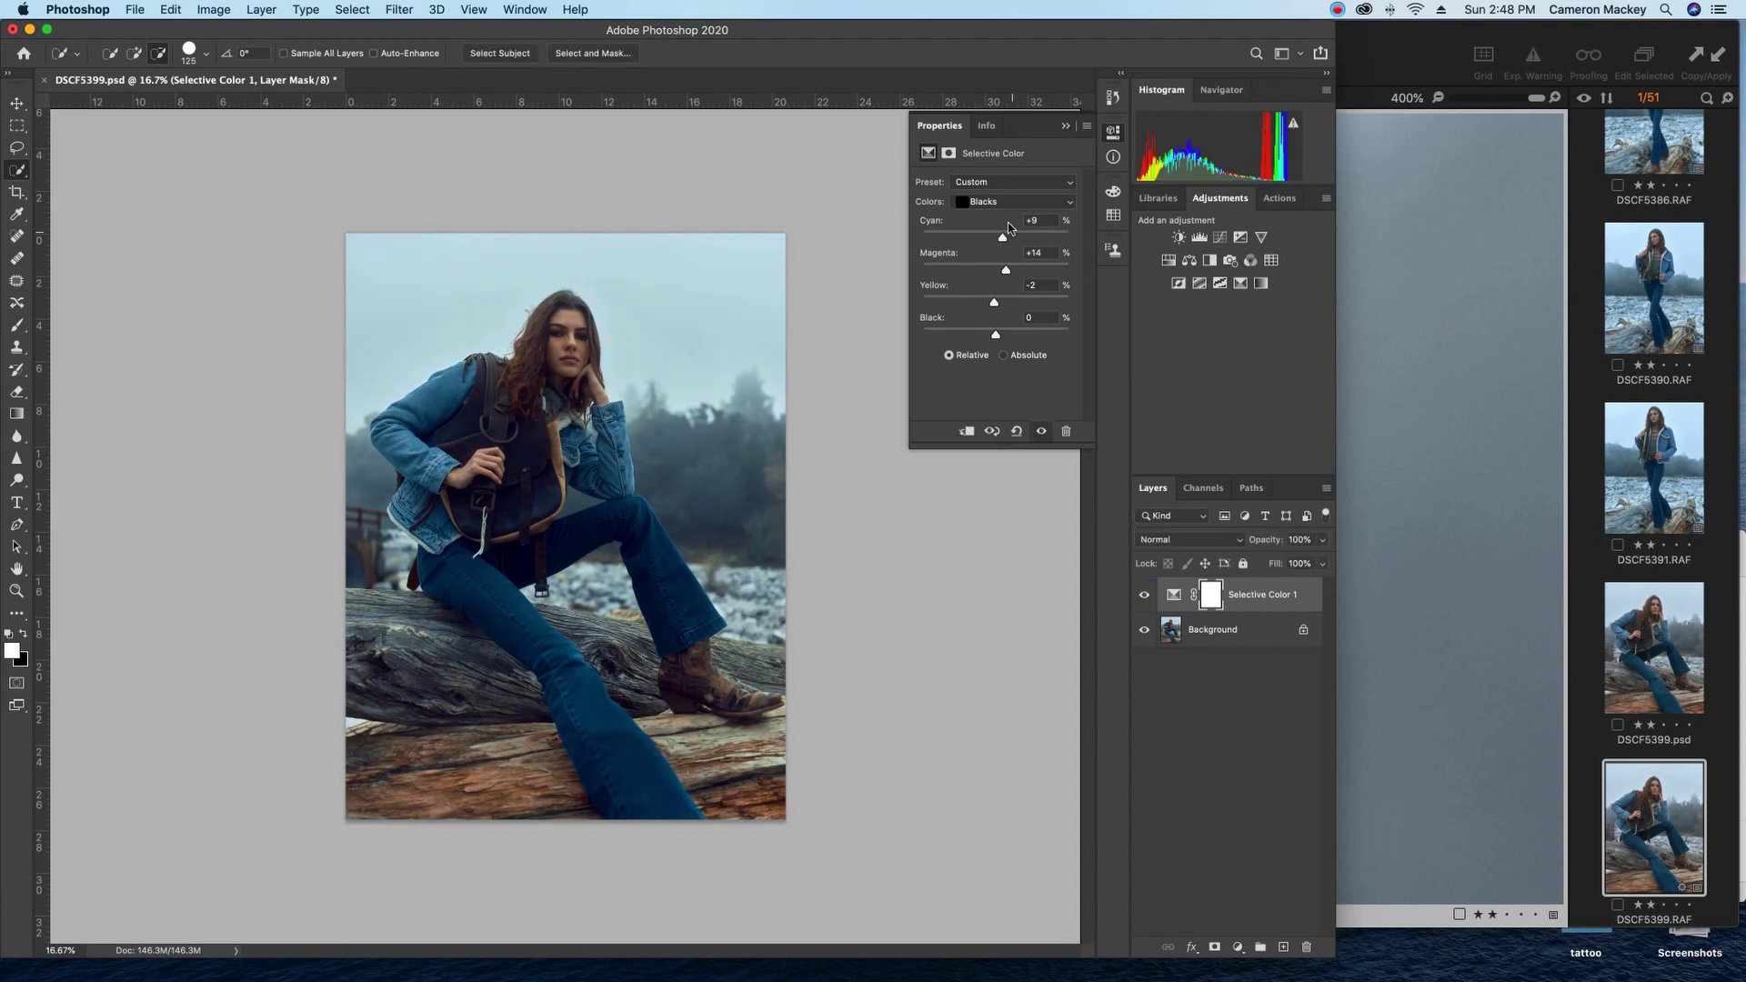
pyautogui.click(987, 202)
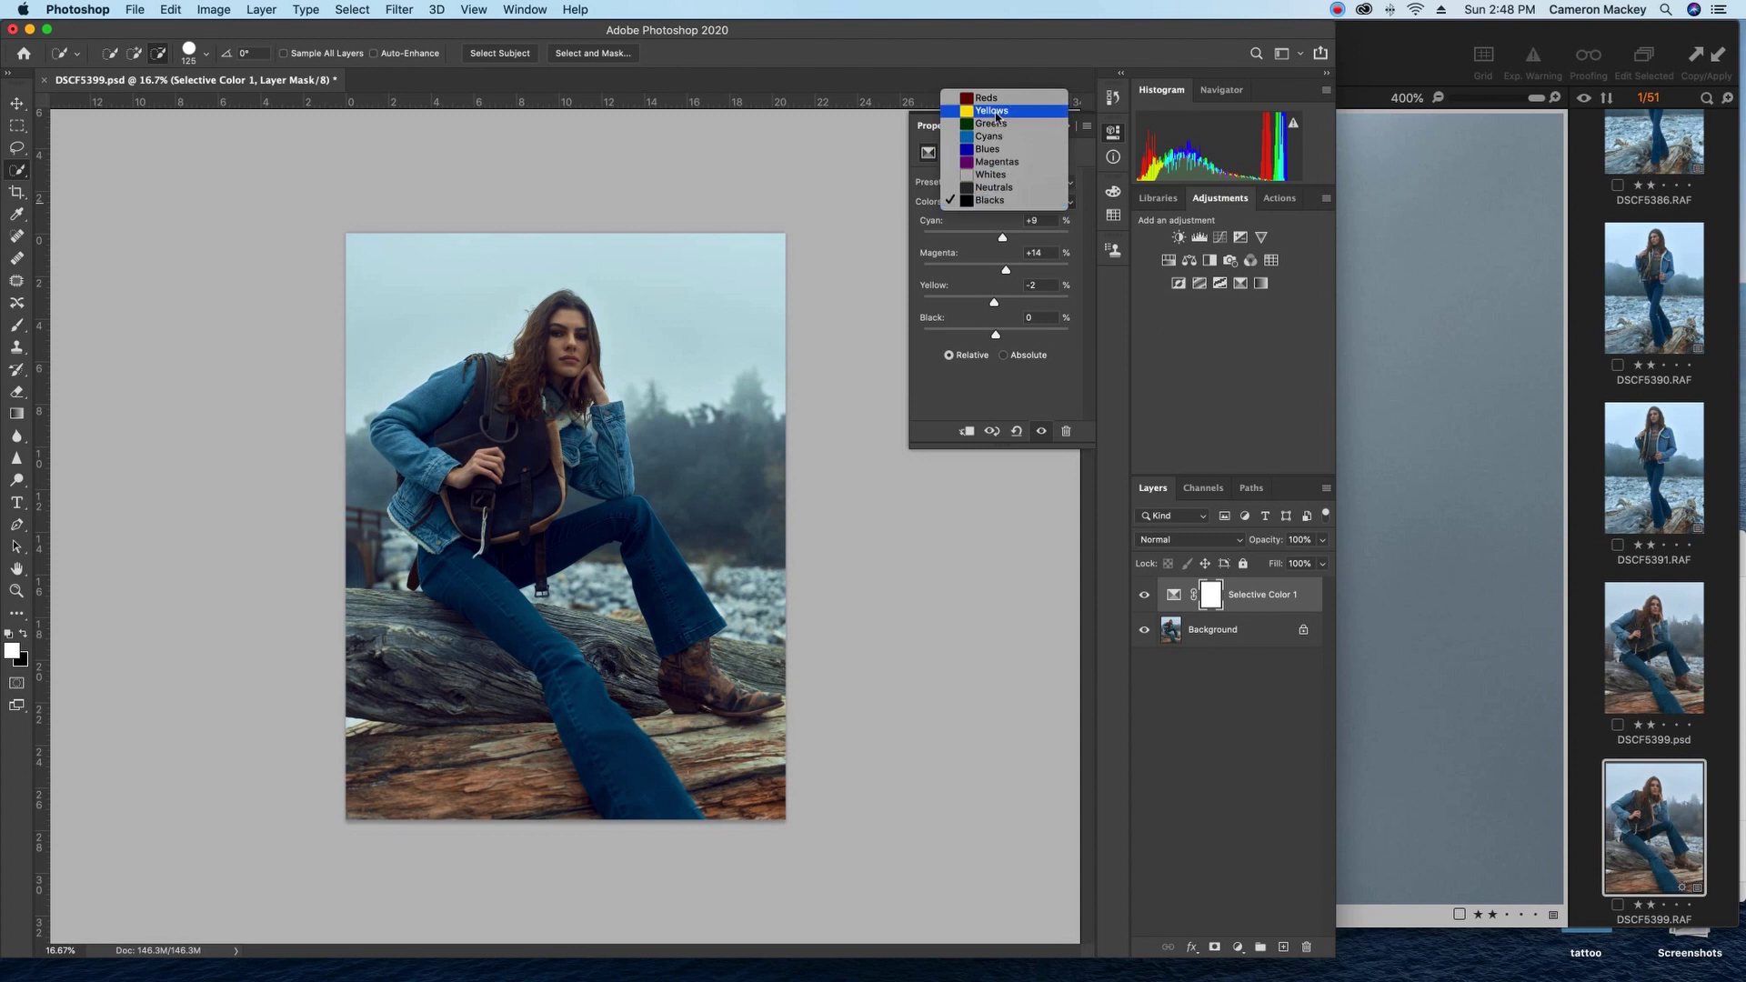
pyautogui.click(992, 111)
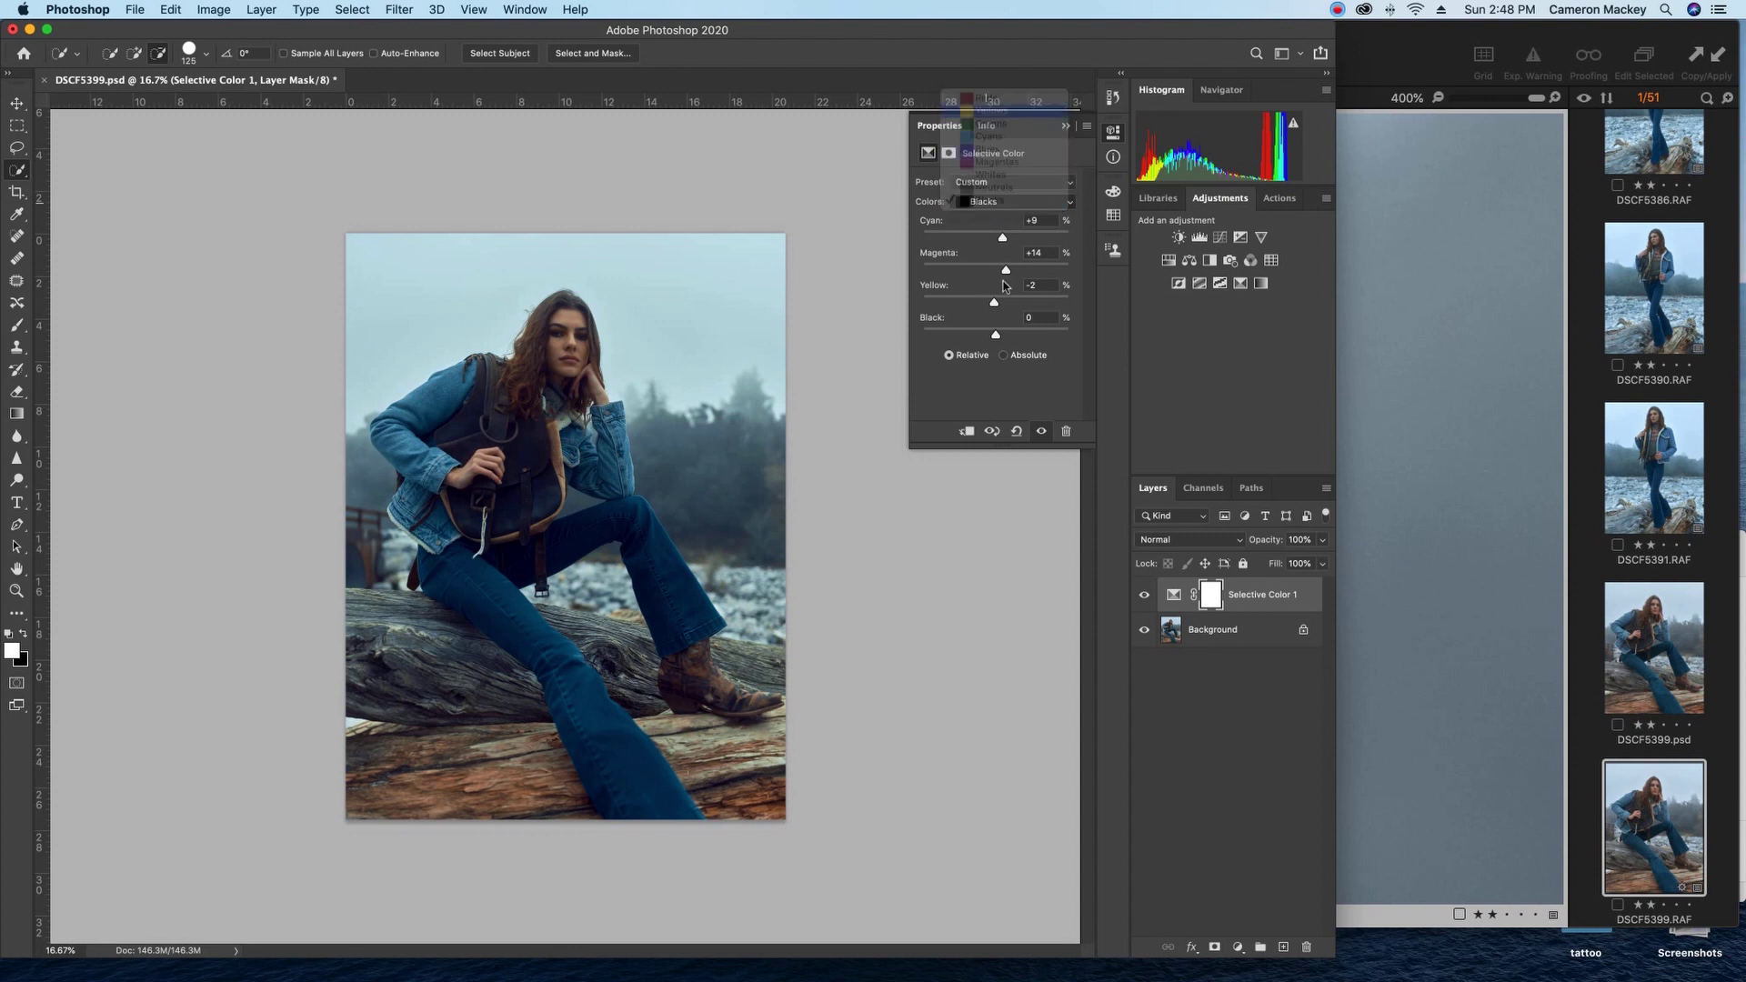
pyautogui.moveTo(995, 270); pyautogui.dragTo(1026, 273)
# Toggle Selective Color 1 on and off to compare the photo before and after.
pyautogui.click(1144, 597)
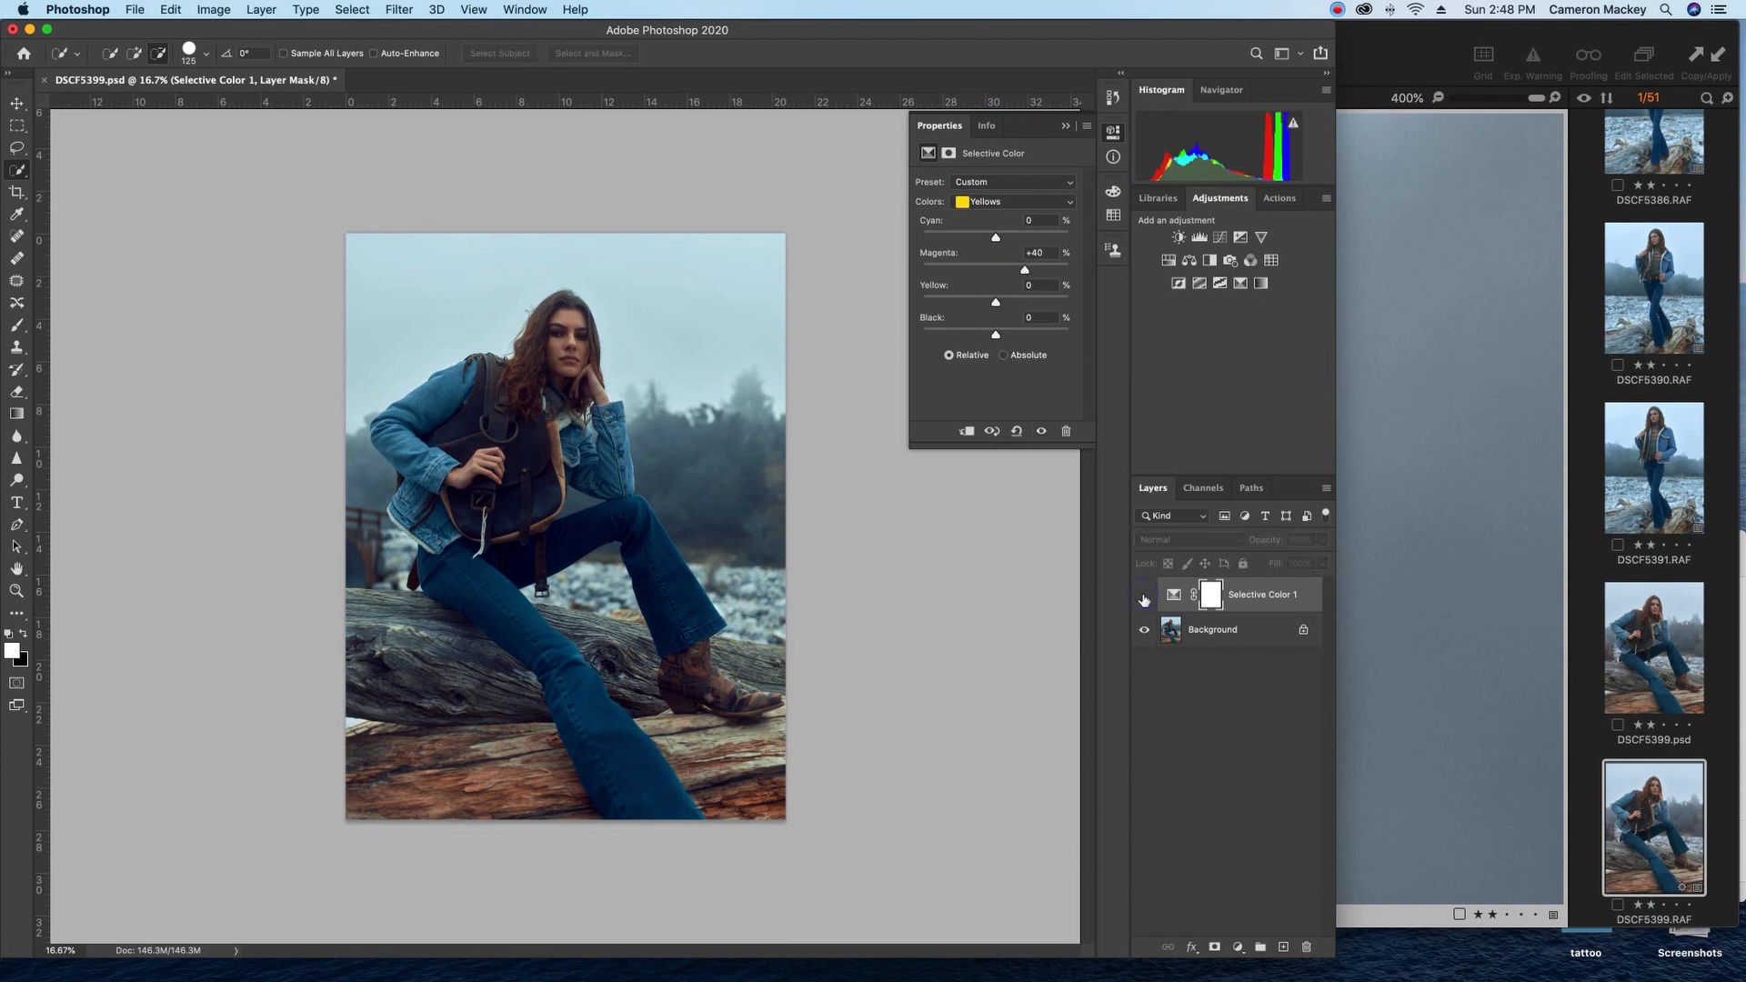
pyautogui.click(1144, 597)
pyautogui.click(1144, 597)
pyautogui.click(1144, 596)
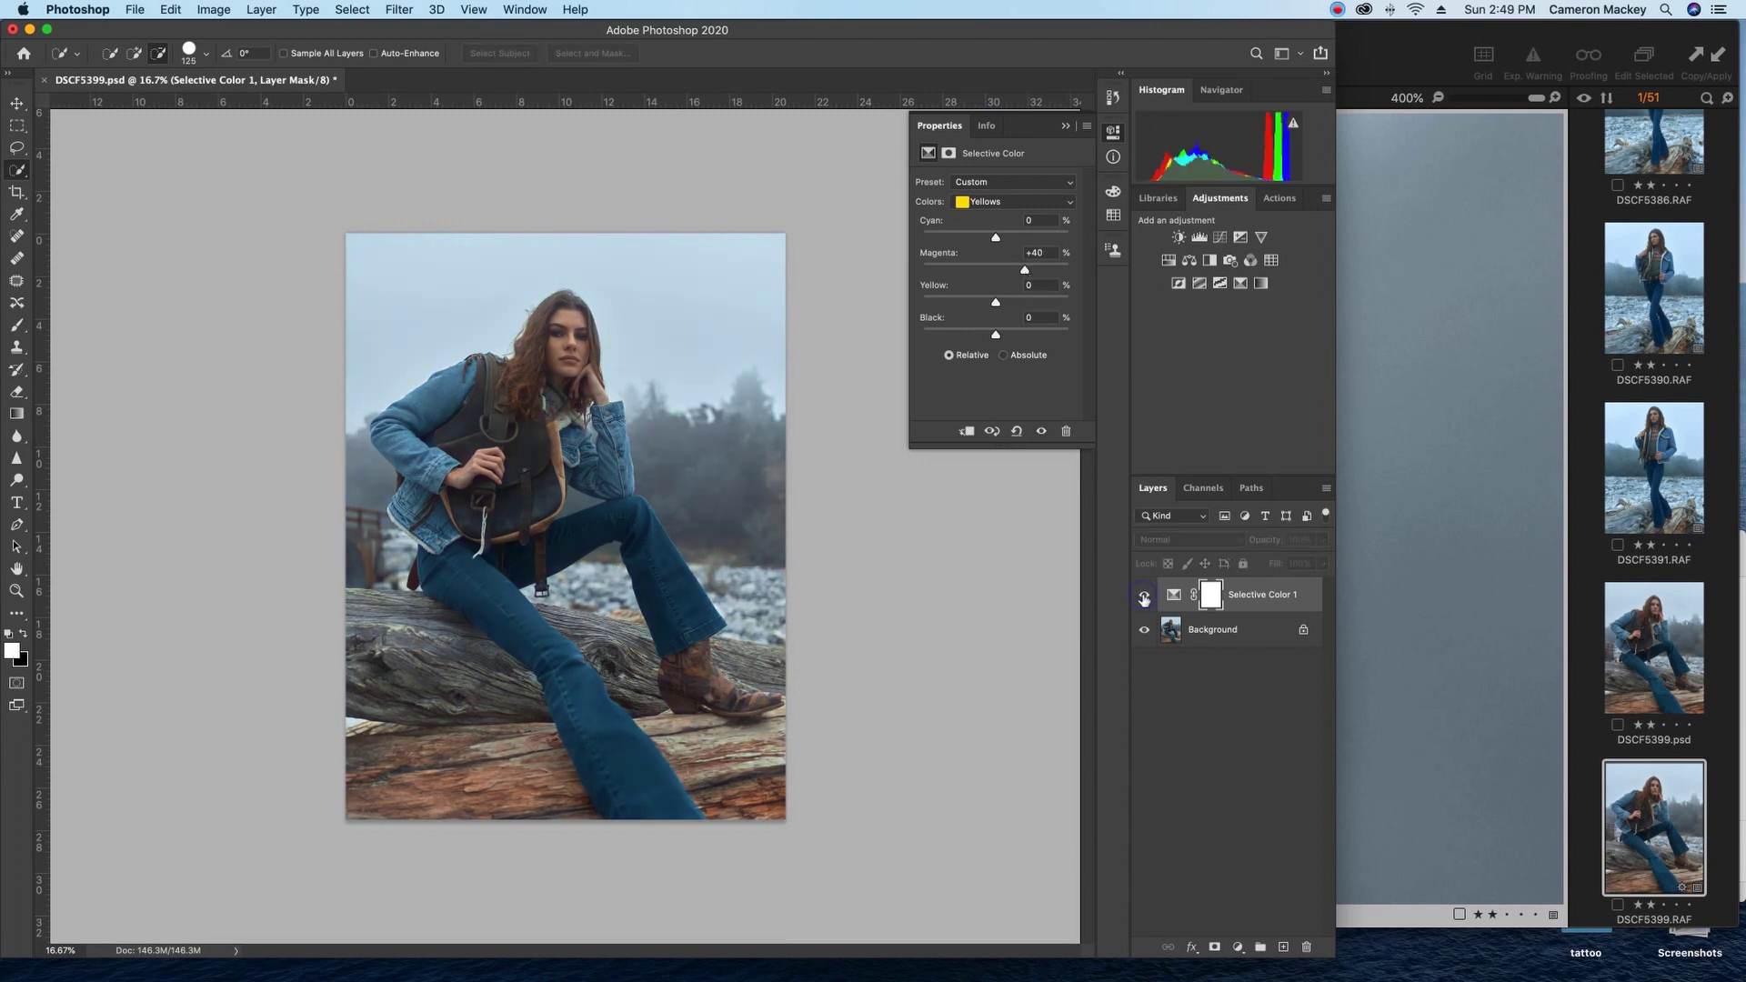
pyautogui.click(1144, 596)
pyautogui.click(1144, 597)
pyautogui.click(1144, 596)
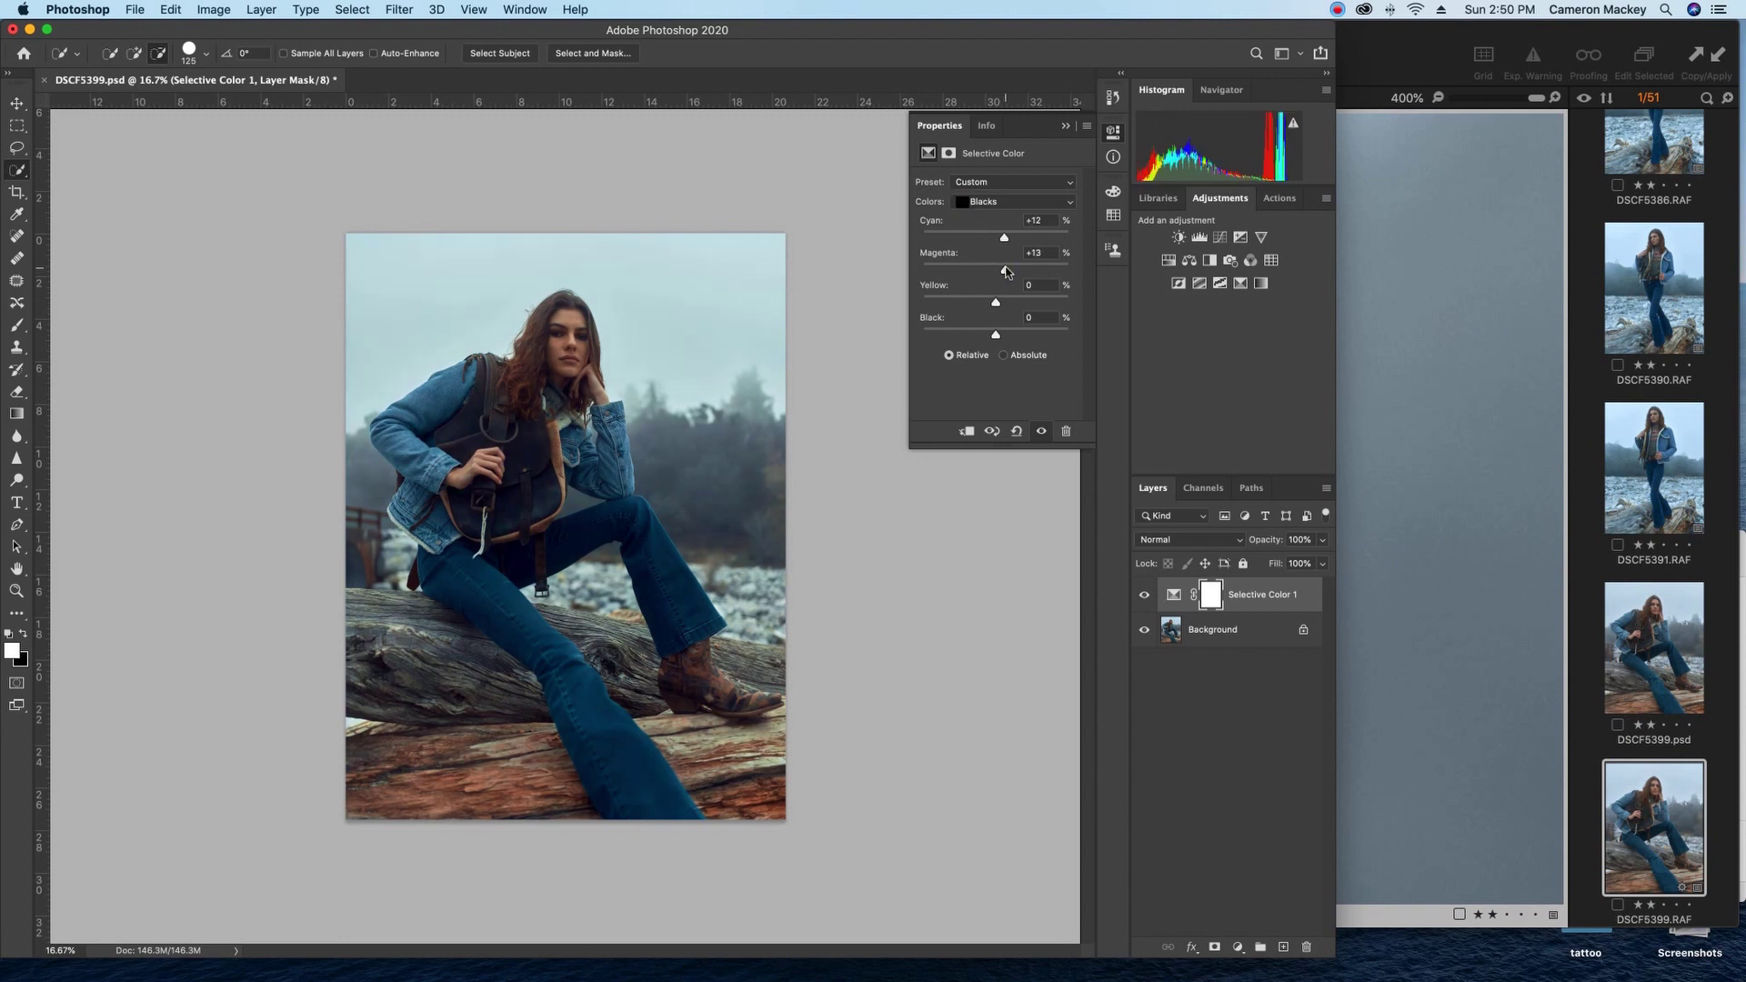
# Pull magenta out of the Blues range to about -9.
pyautogui.click(1000, 201)
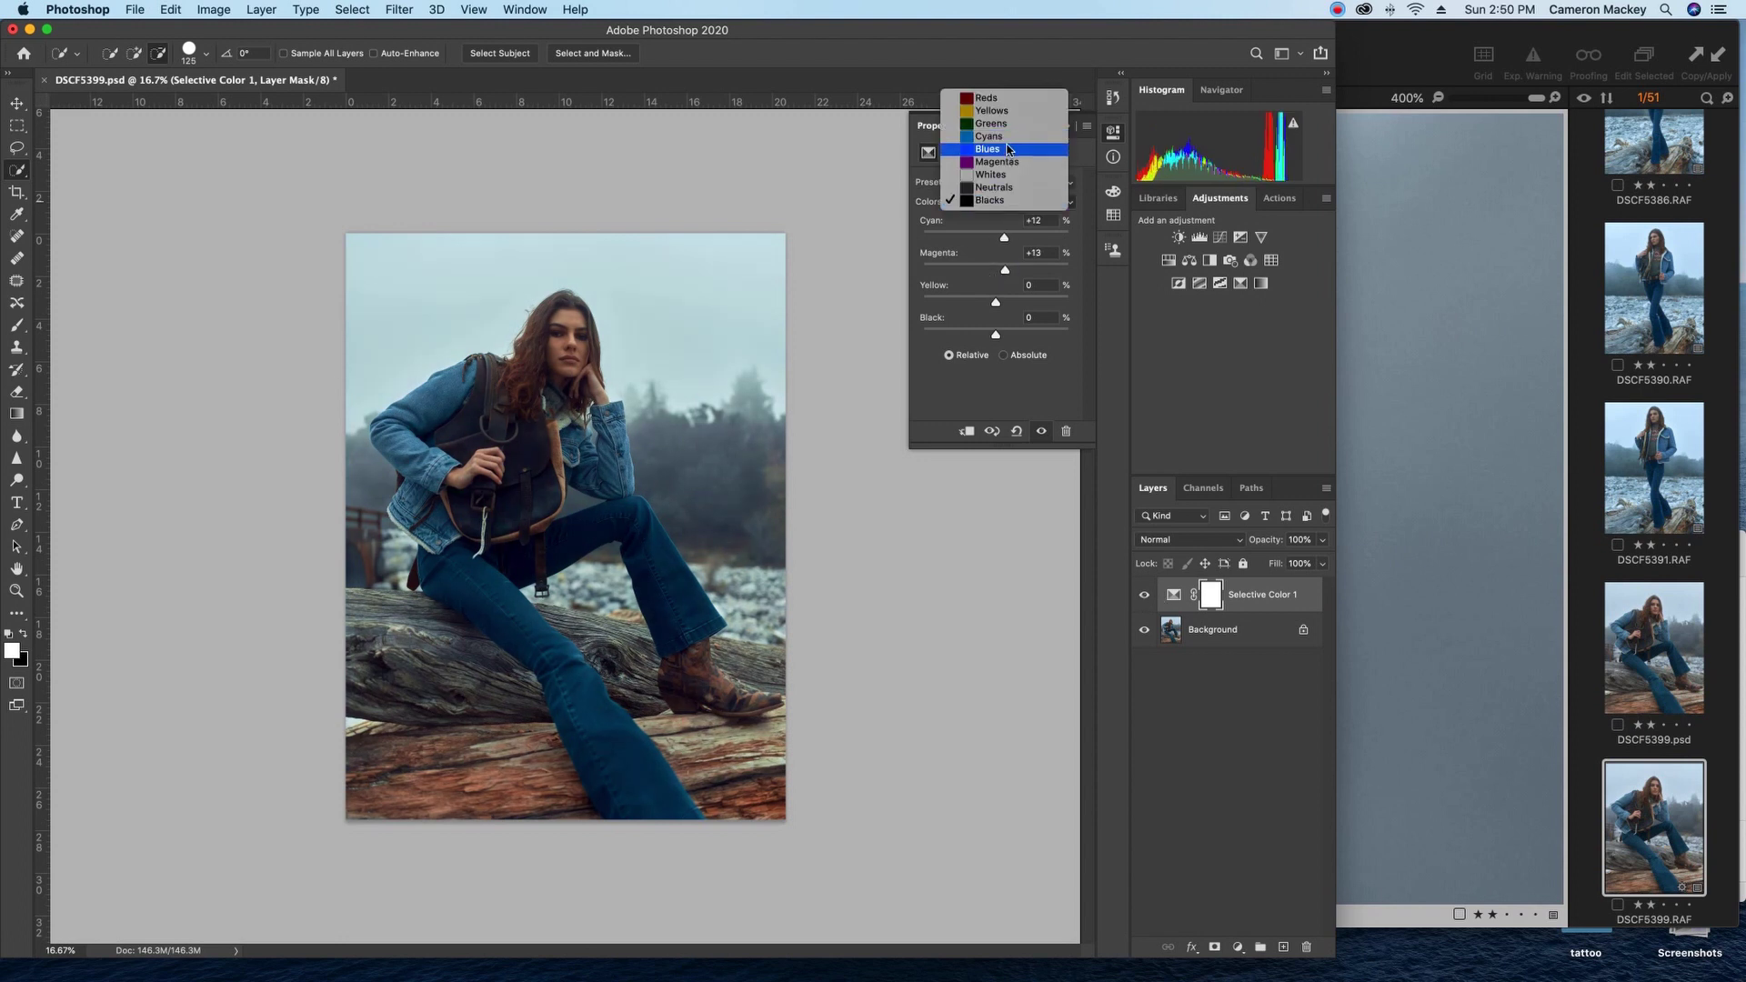
pyautogui.click(1007, 149)
pyautogui.moveTo(1000, 267)
pyautogui.mouseDown()
pyautogui.moveTo(935, 268)
pyautogui.moveTo(1005, 268)
pyautogui.moveTo(990, 269)
pyautogui.mouseUp()
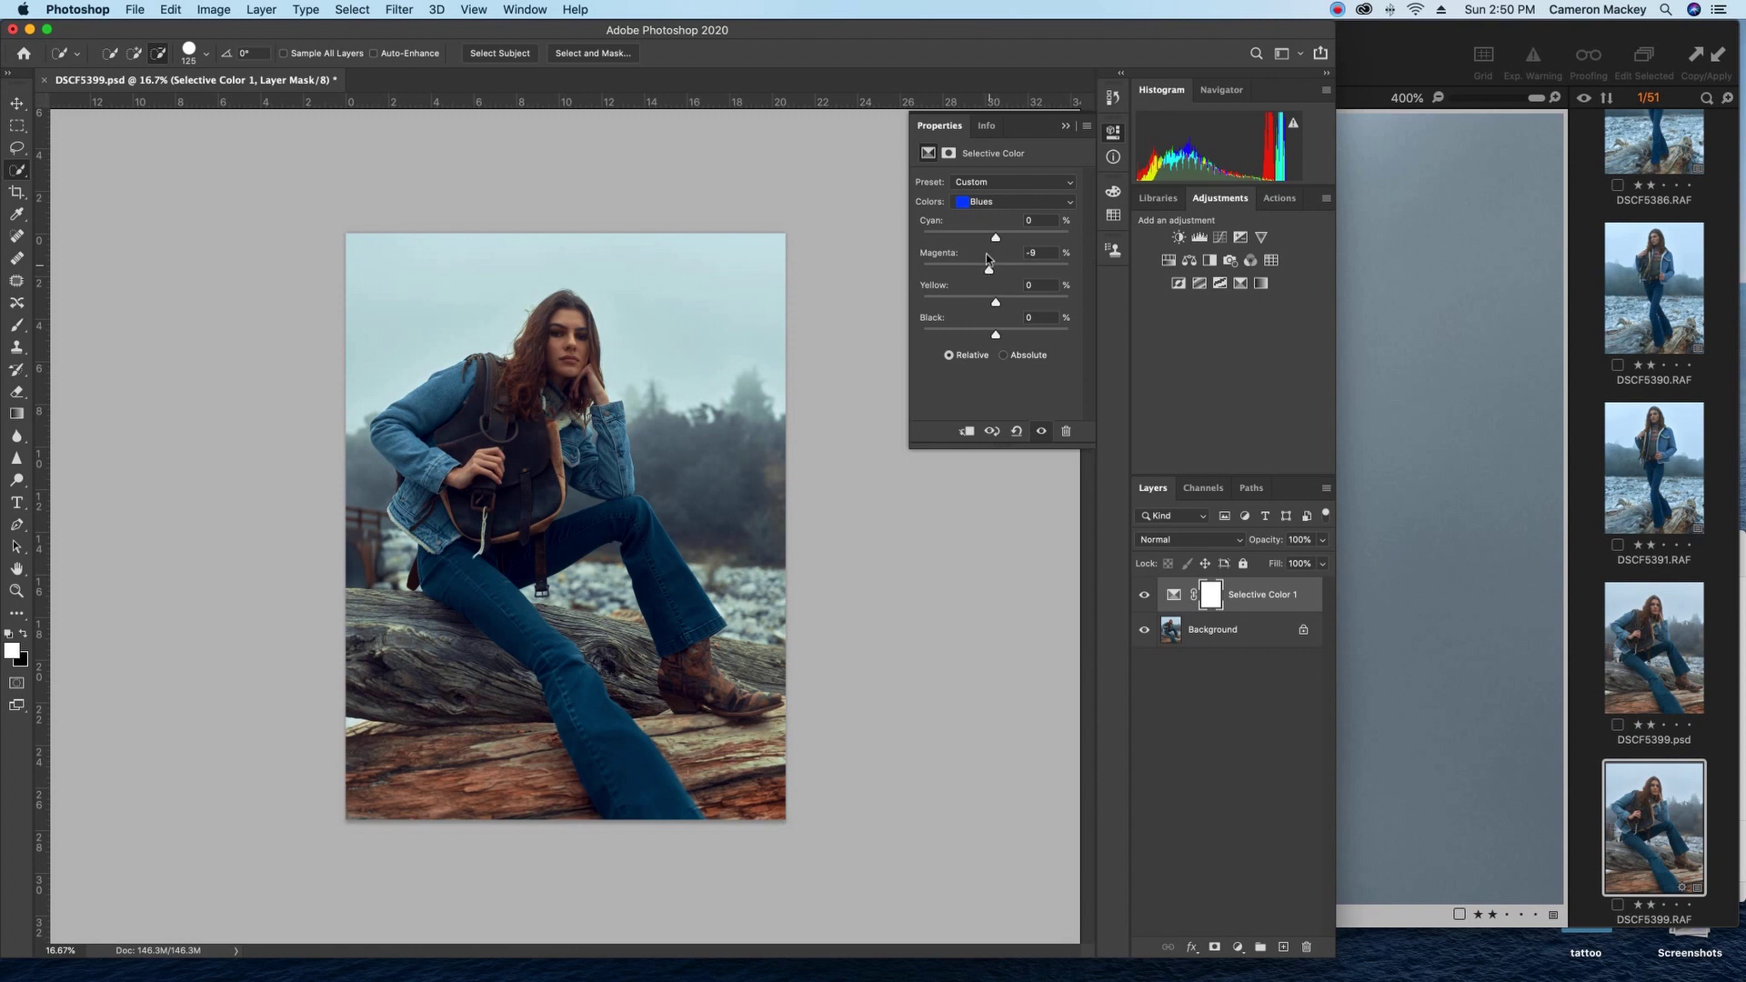
# Compare the Selective Color layer, then add a Curves layer and raise the Green midtones.
pyautogui.click(1146, 594)
pyautogui.click(1148, 594)
pyautogui.click(1220, 238)
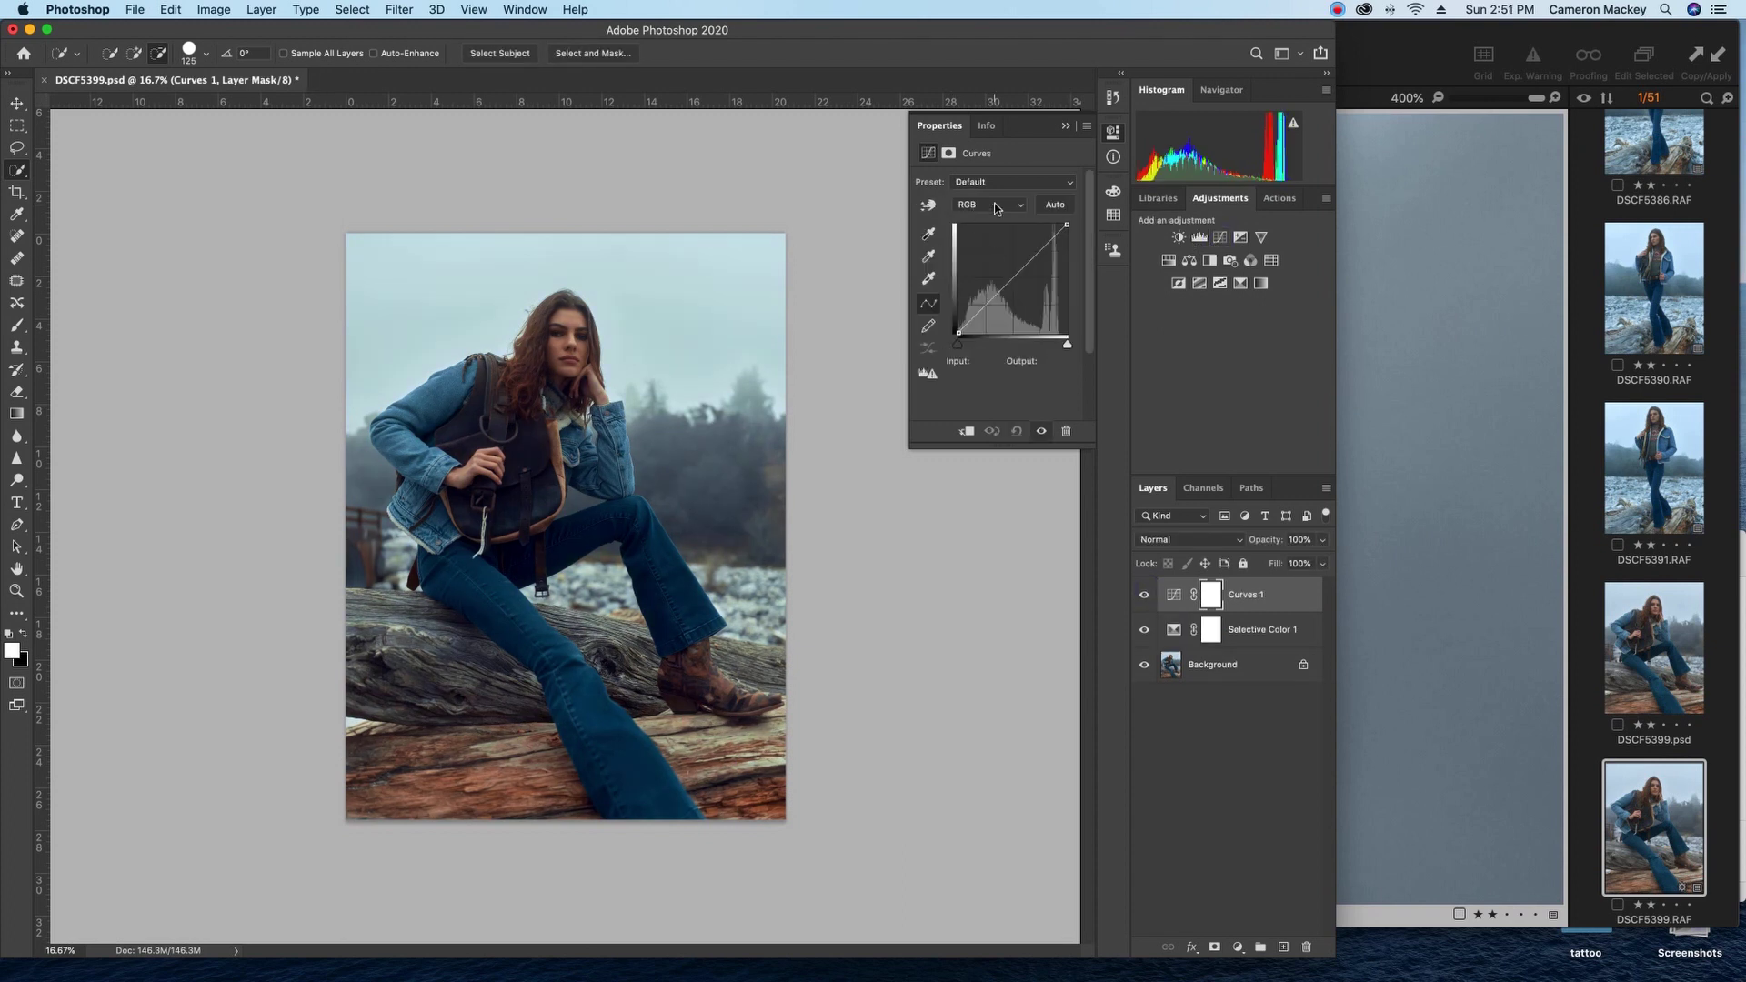
pyautogui.click(991, 204)
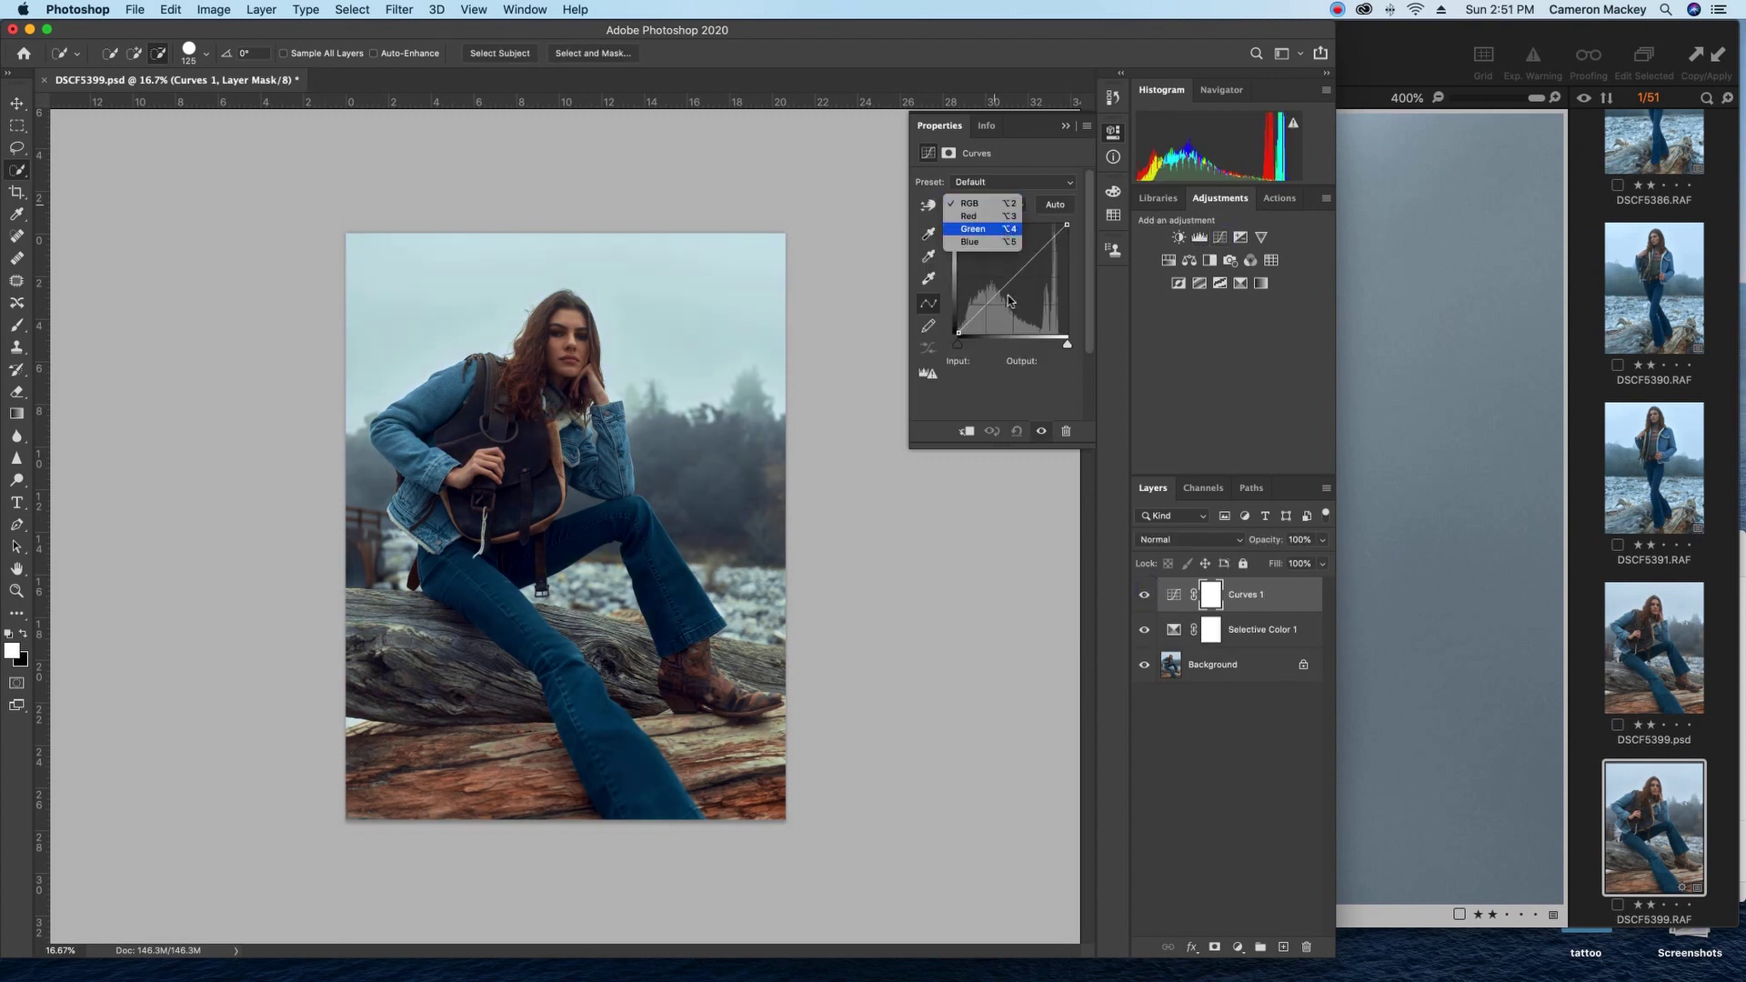
pyautogui.click(1005, 231)
pyautogui.moveTo(1013, 279); pyautogui.dragTo(1039, 257)
# Add a low anchor on the Green curve and lower its upper point to reduce green cast.
pyautogui.click(1005, 202)
pyautogui.click(1007, 221)
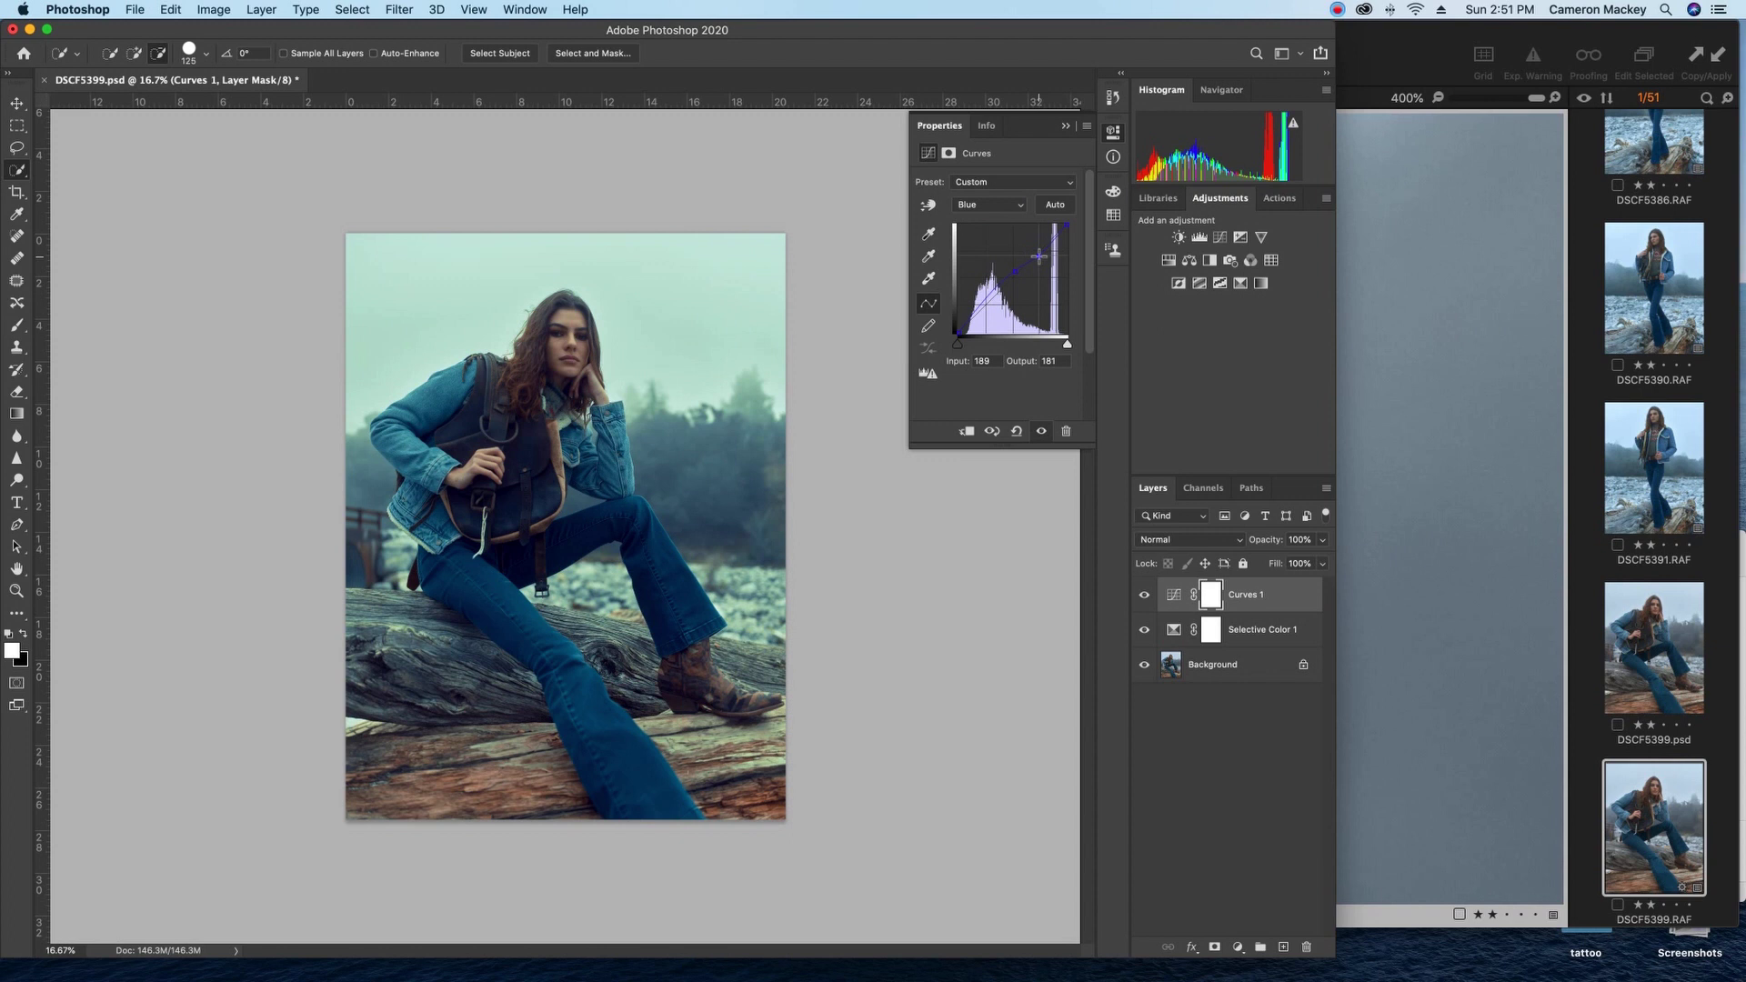
pyautogui.click(1005, 203)
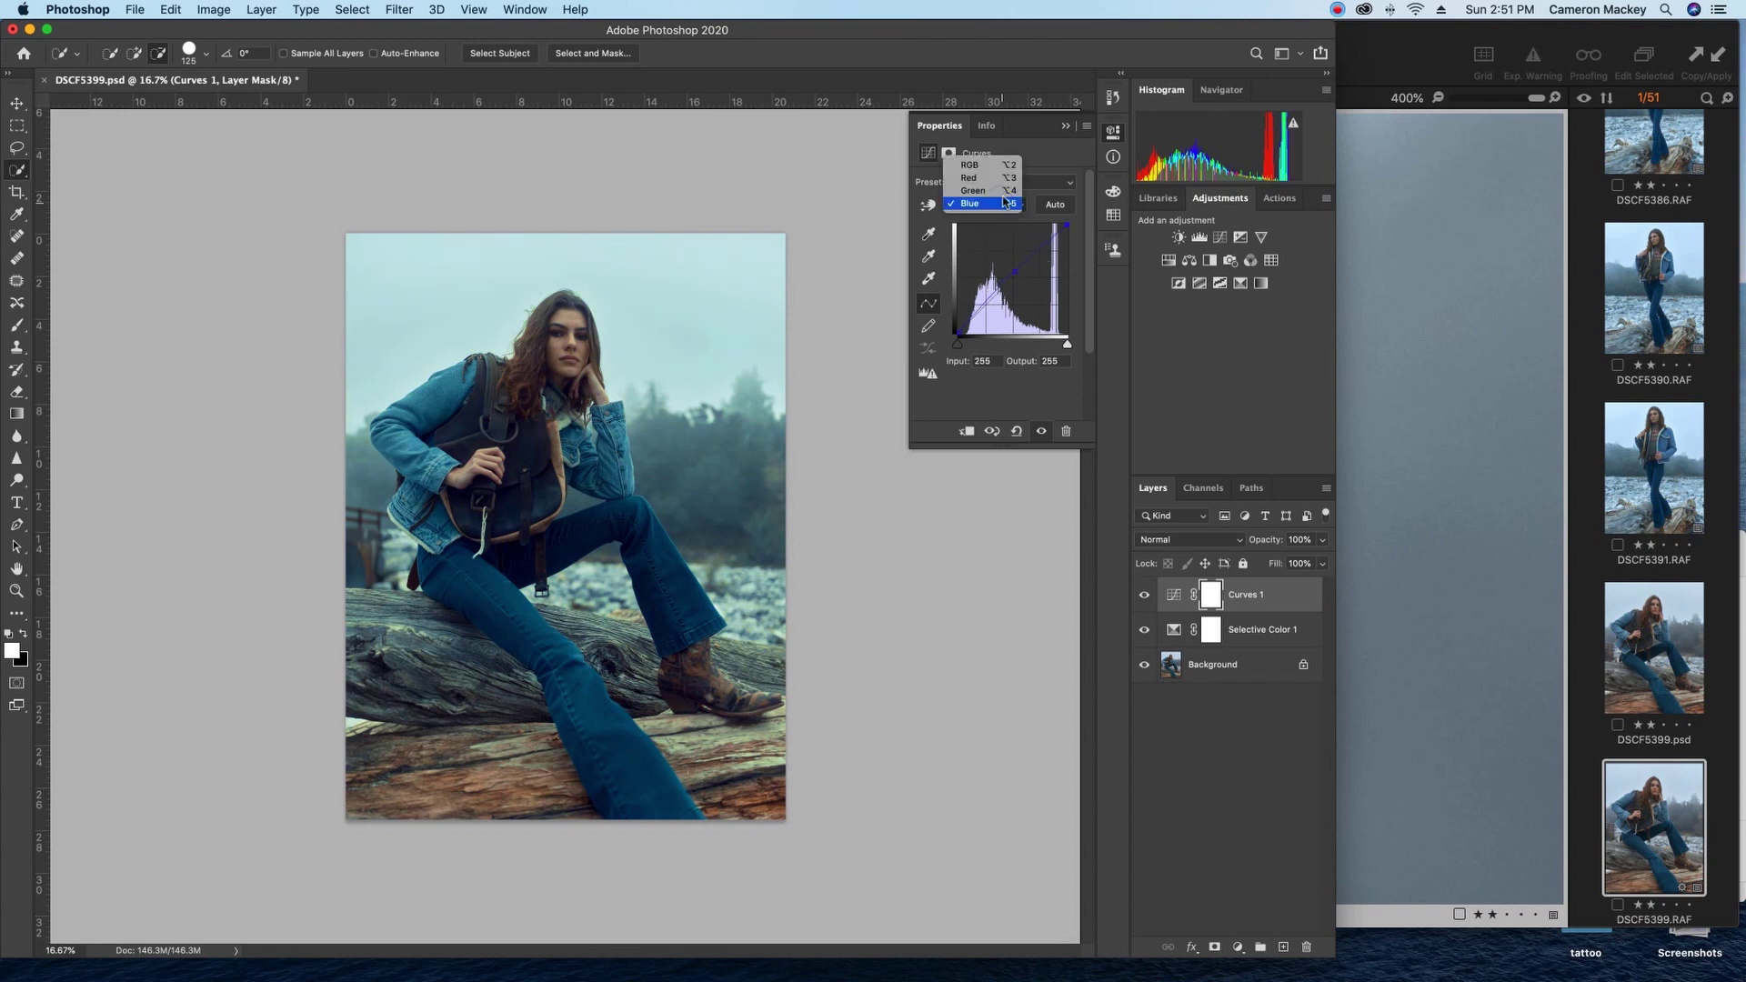
pyautogui.click(1004, 190)
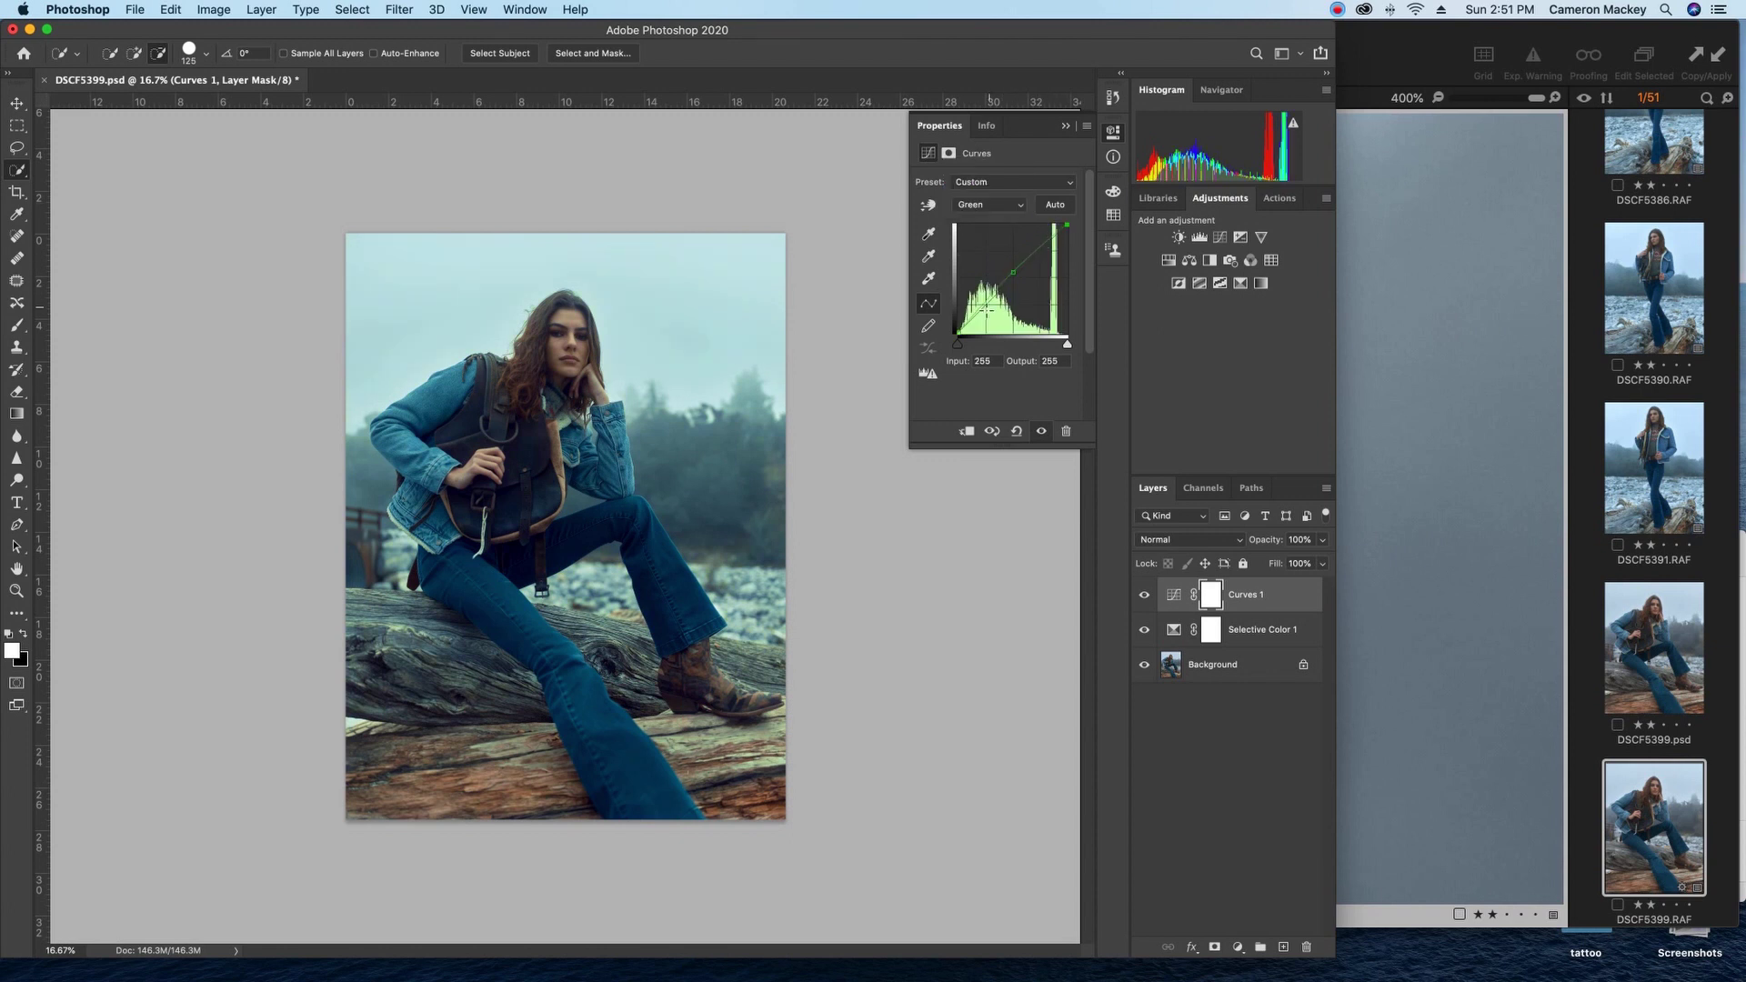
pyautogui.click(981, 314)
pyautogui.click(1015, 273)
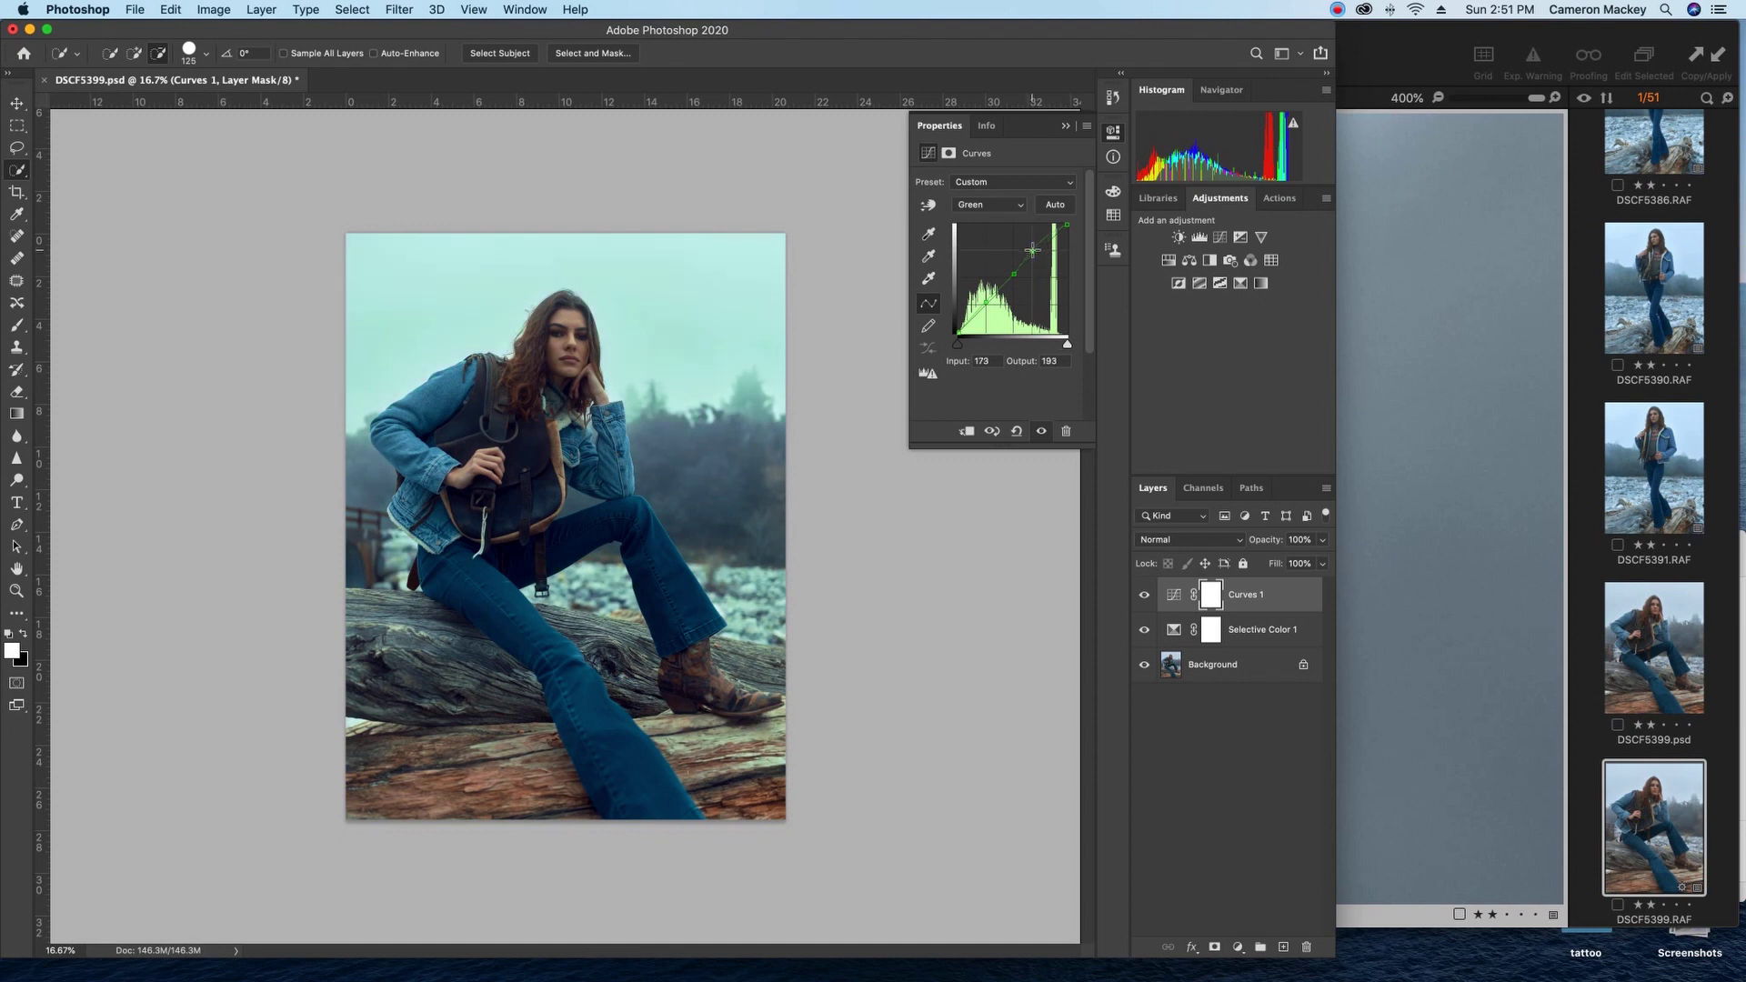
pyautogui.moveTo(1033, 250); pyautogui.dragTo(1037, 252)
# Add a point on the Blue channel curve and stack a Vibrance adjustment layer on top.
pyautogui.click(989, 204)
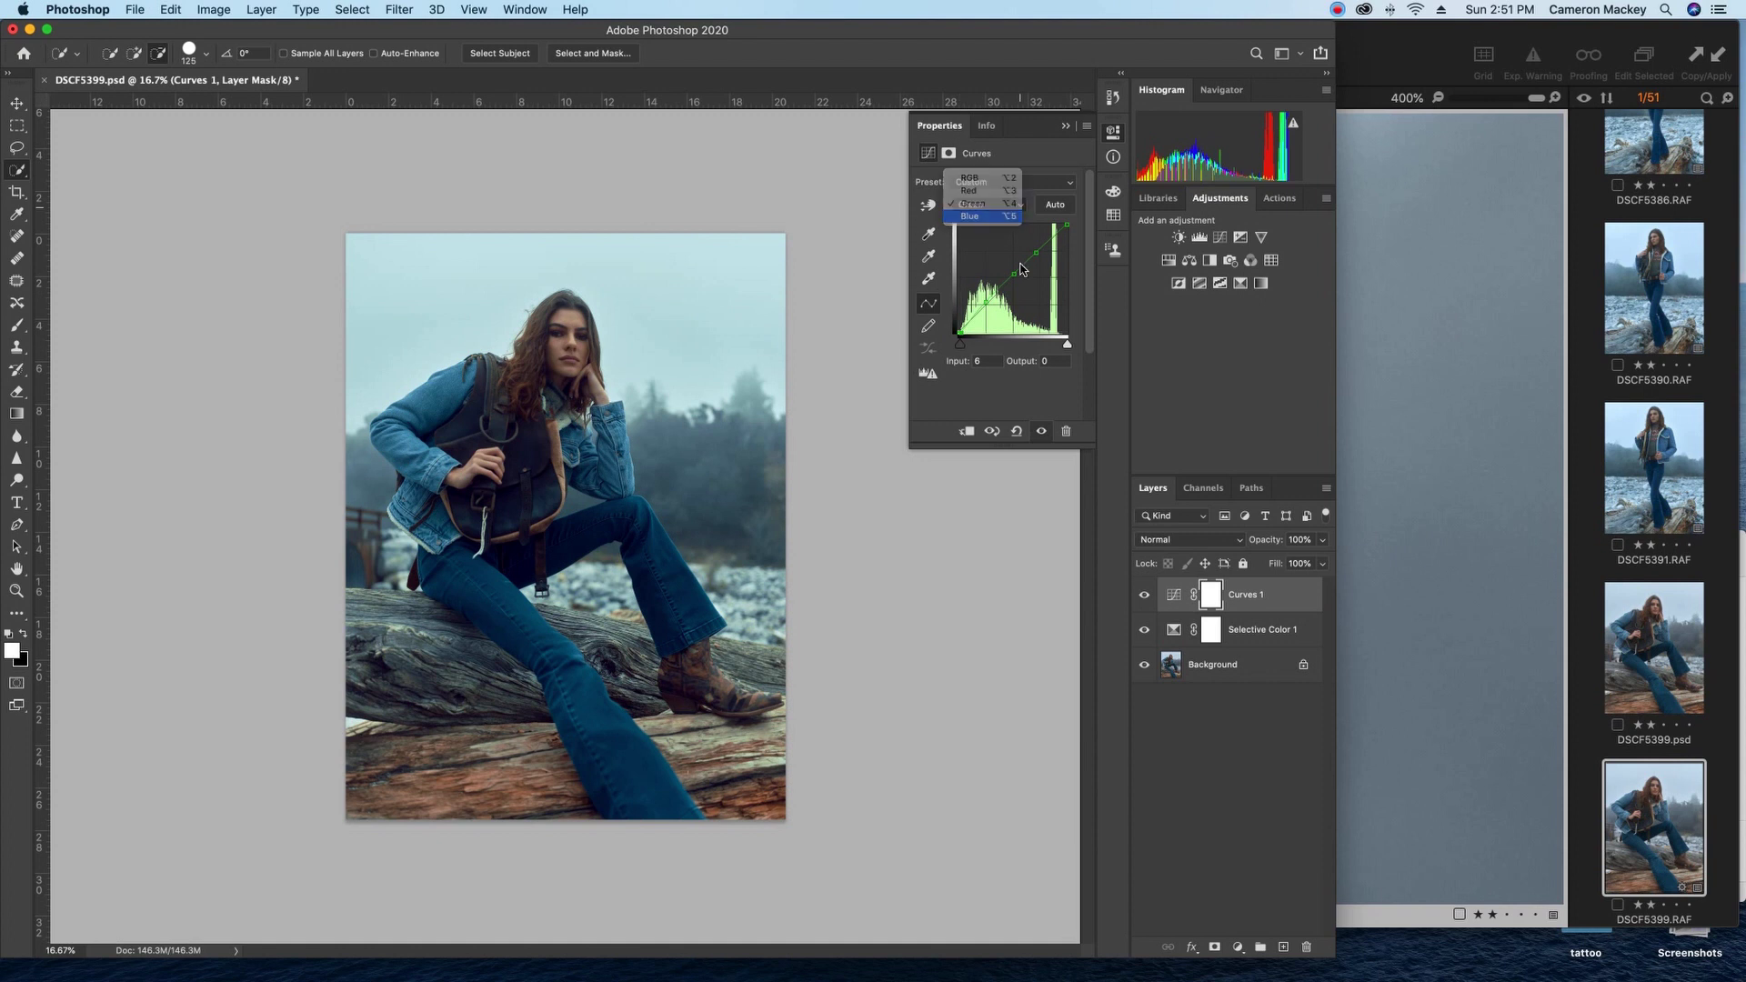
pyautogui.click(978, 222)
pyautogui.click(1014, 272)
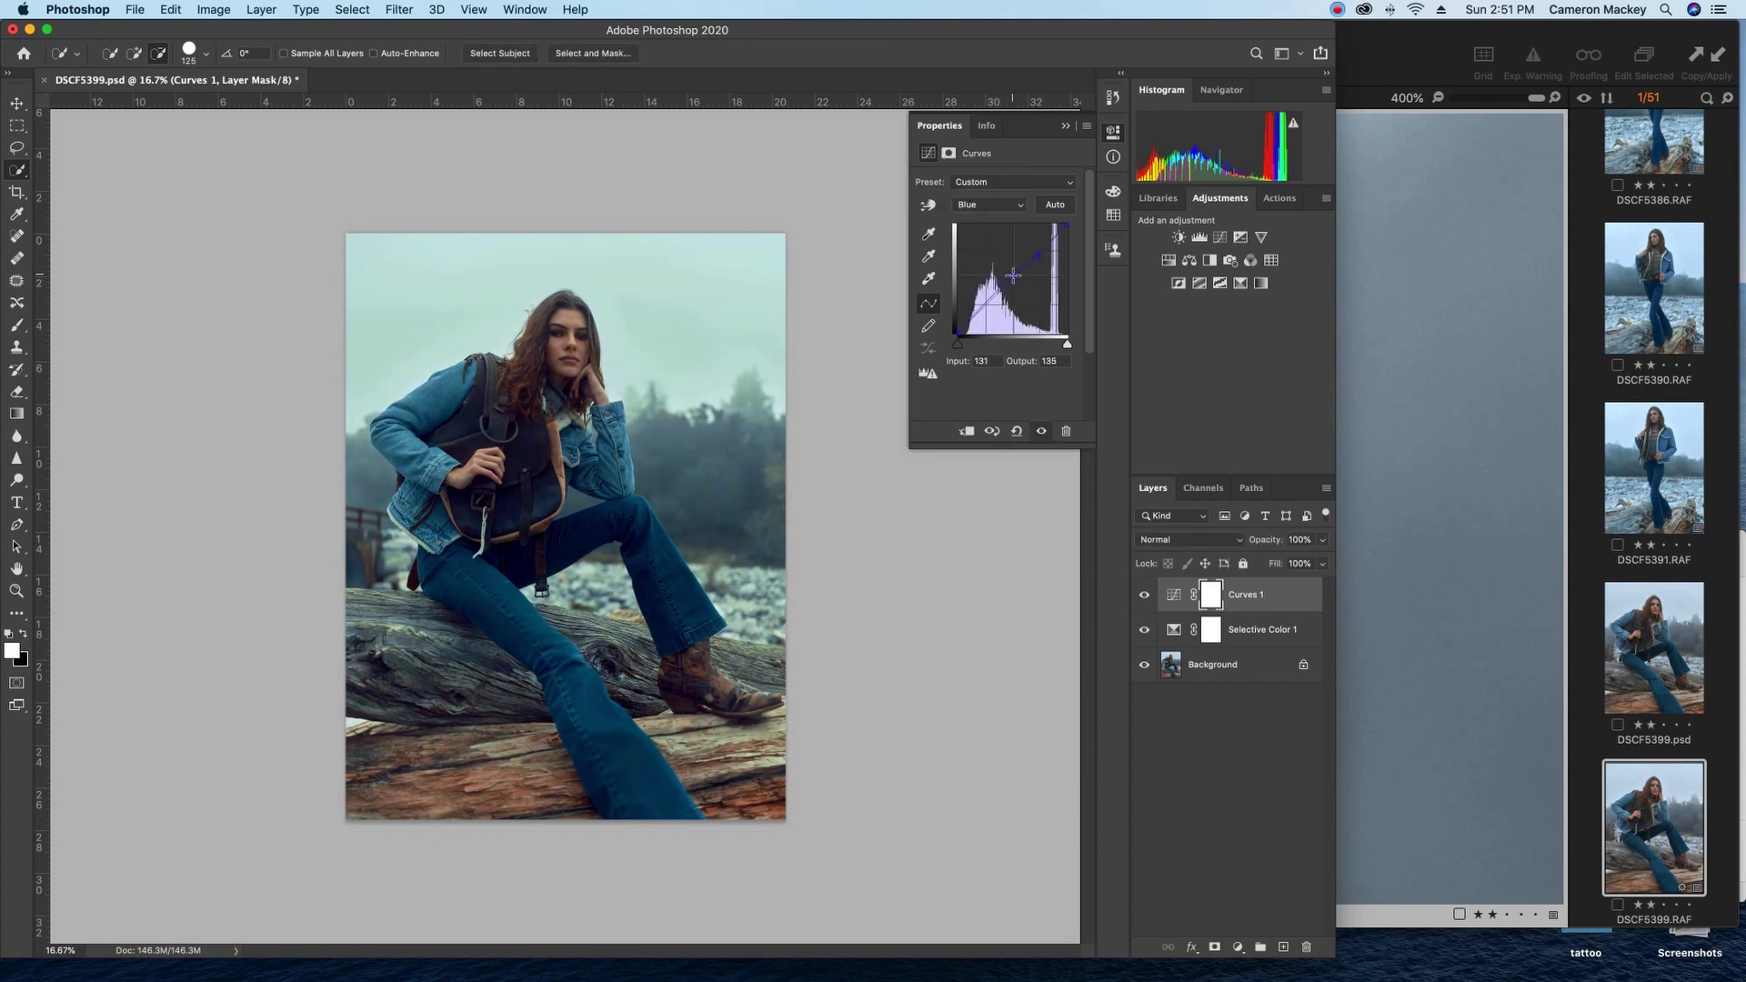
pyautogui.hotkey('alt', '4')
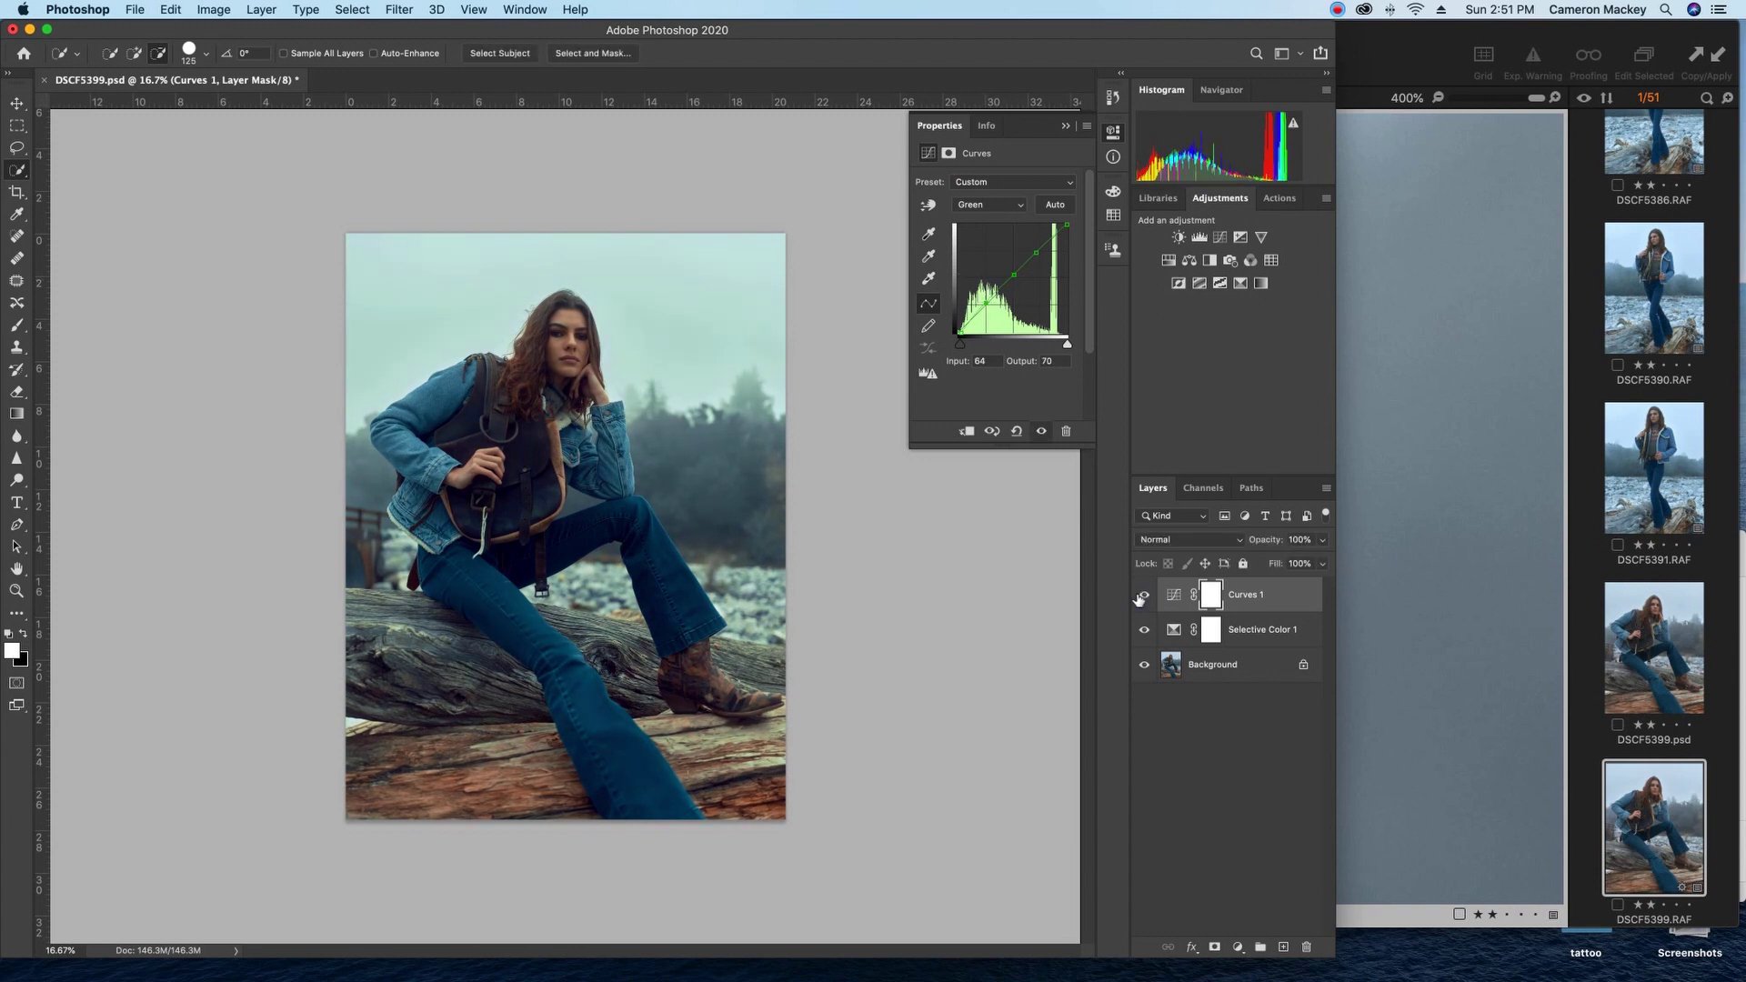
pyautogui.click(1261, 237)
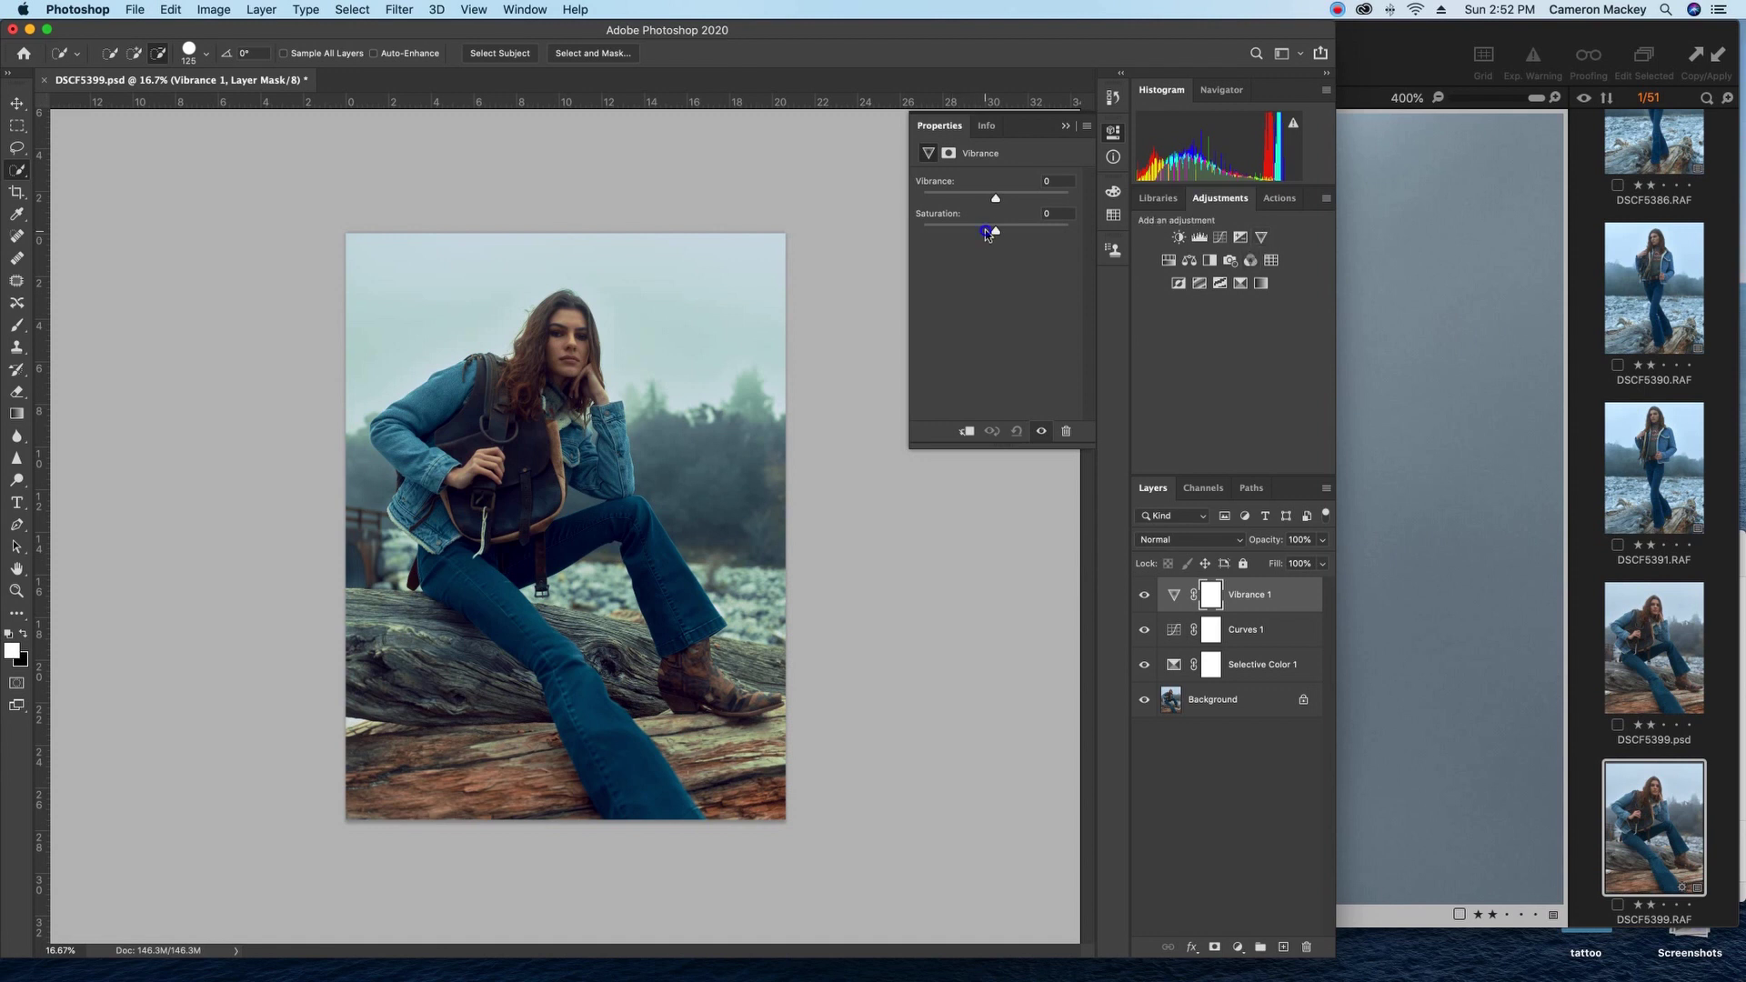
# Drag Vibrance 1's Saturation slider to -100, making the image black and white.
pyautogui.moveTo(988, 235); pyautogui.dragTo(789, 232)
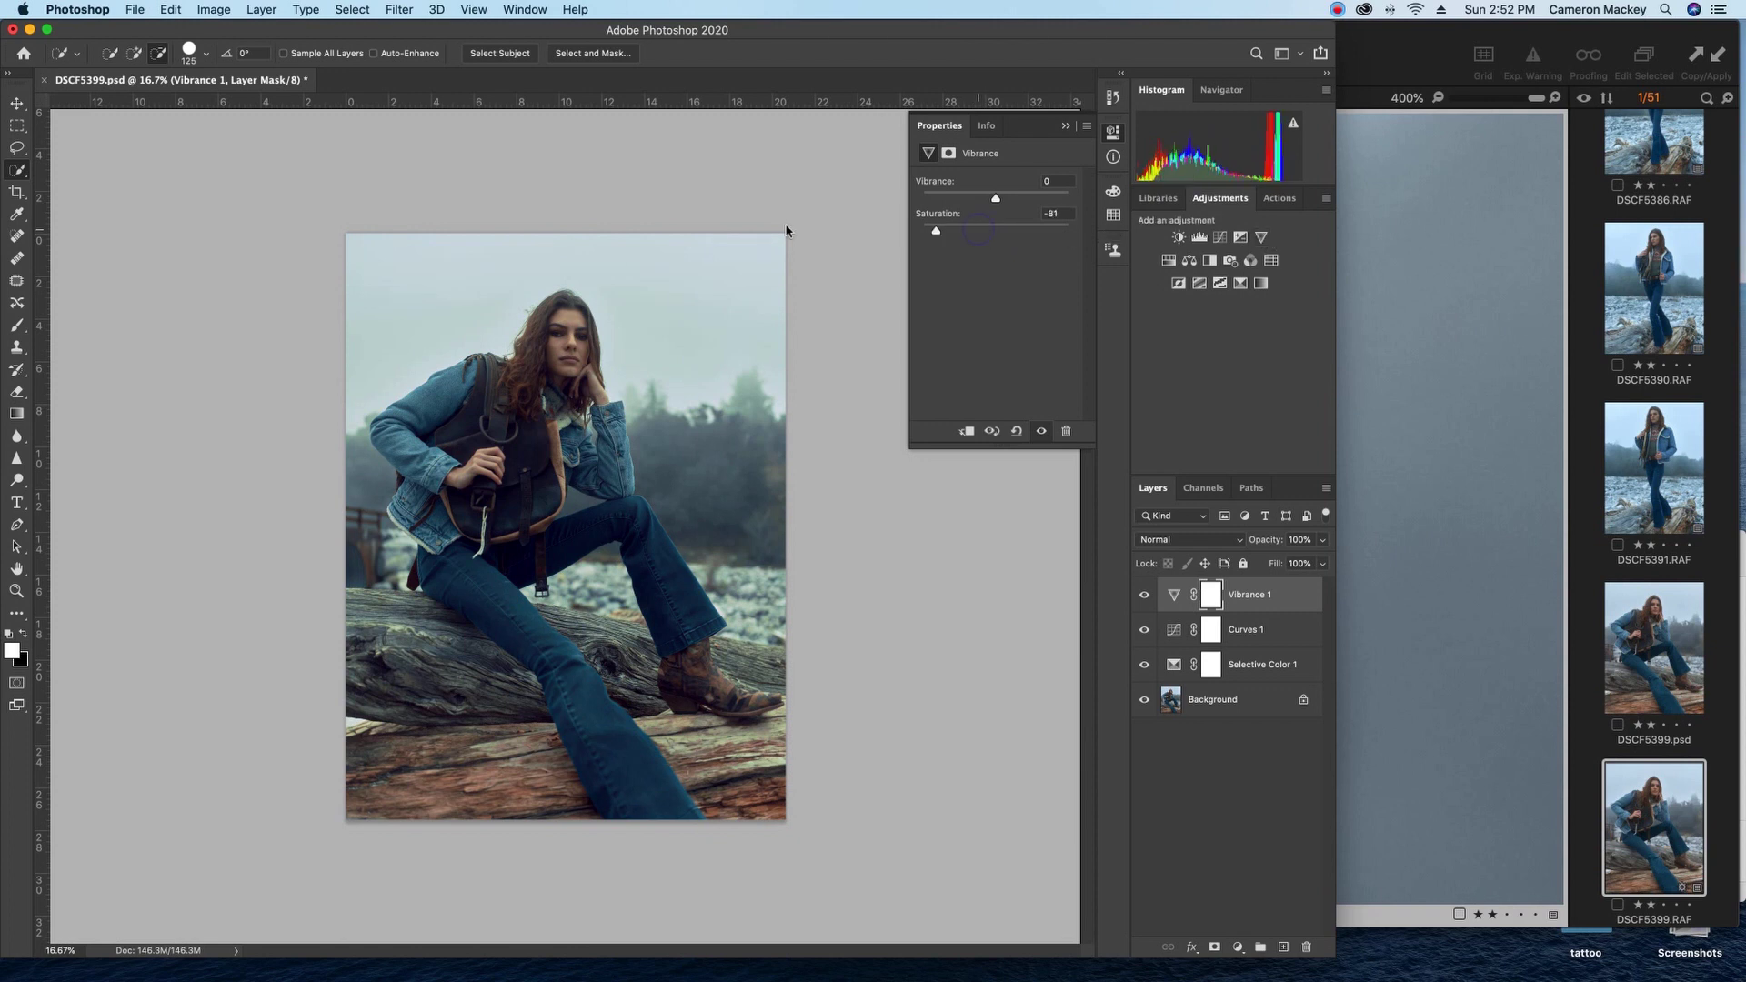
# In Vibrance 1's Layer Style, split the Underlying Layer white handle and set it to 0/56.
pyautogui.click(1304, 593)
pyautogui.doubleClick(1304, 593)
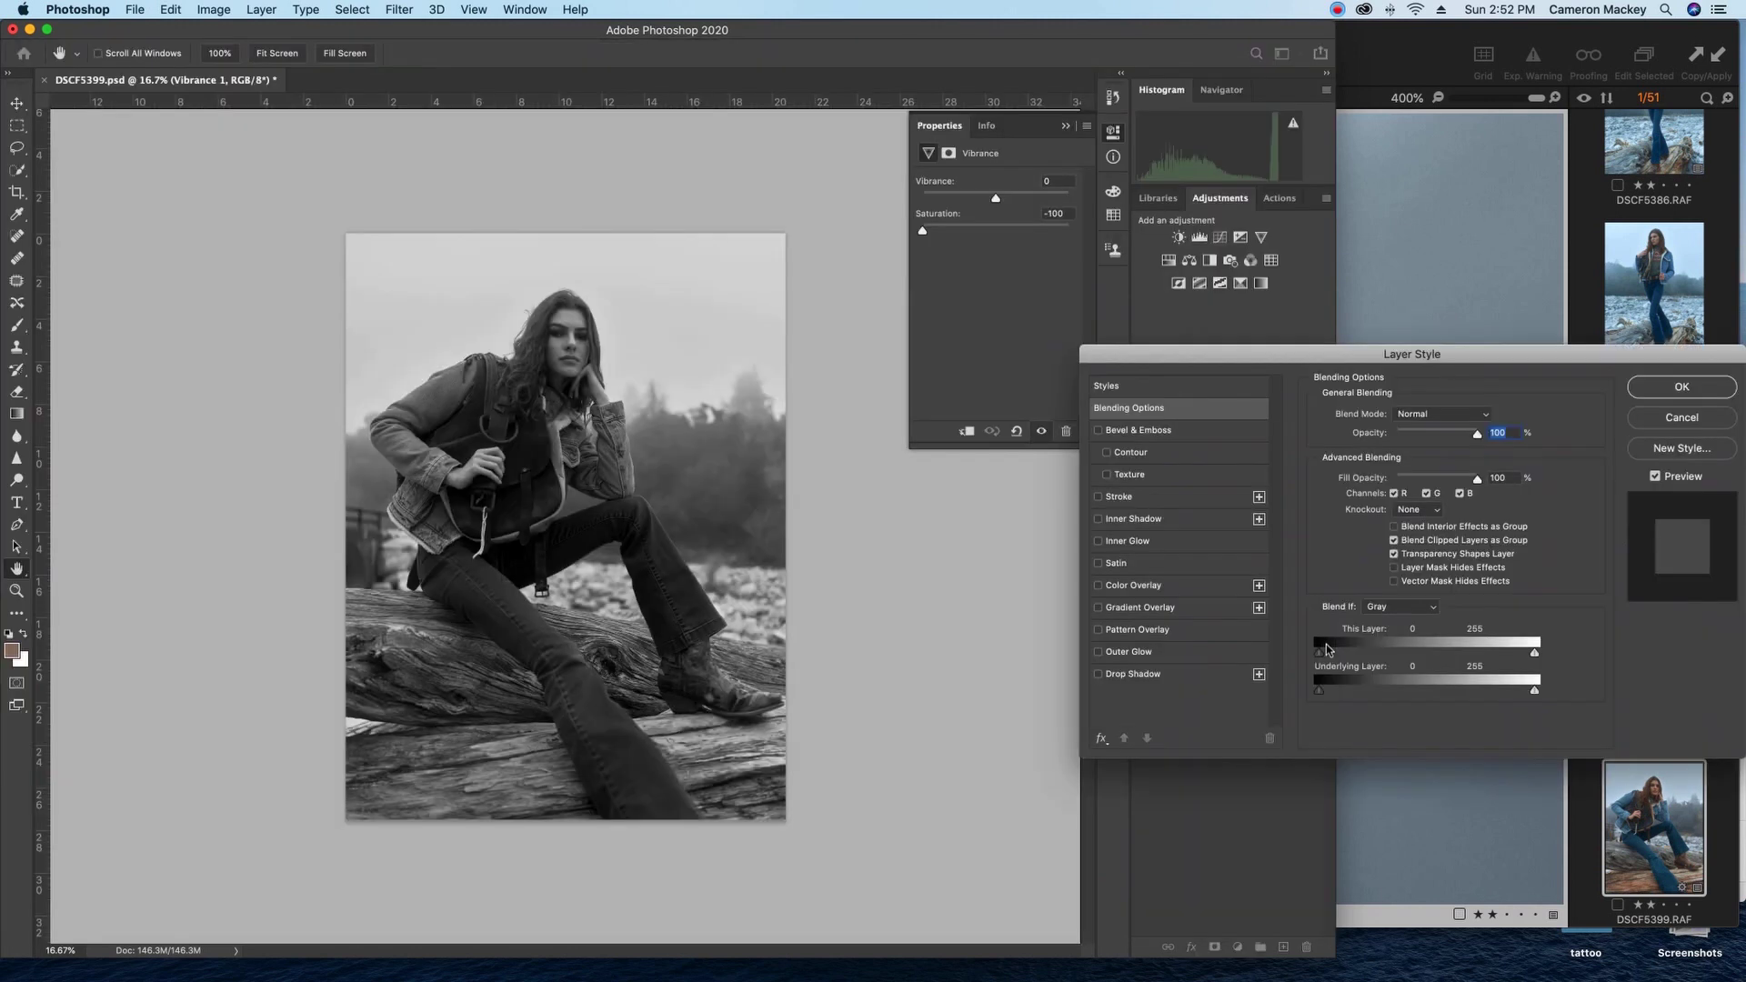
pyautogui.press('alt')
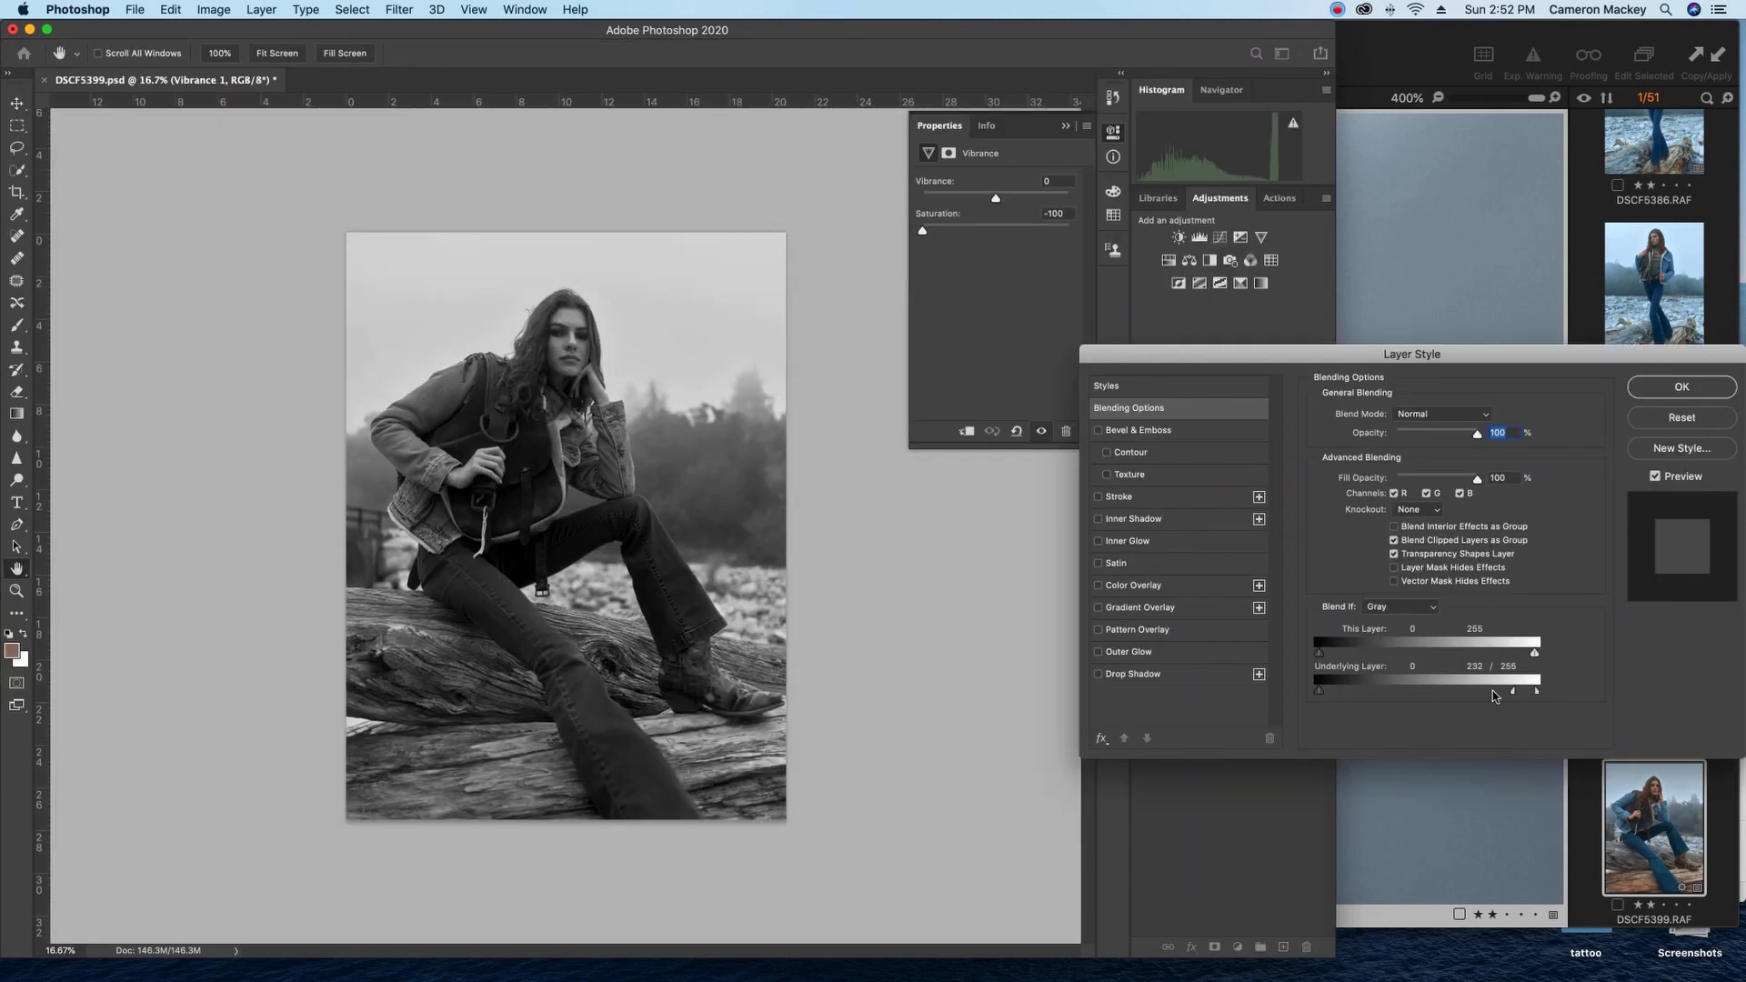
pyautogui.click(1675, 386)
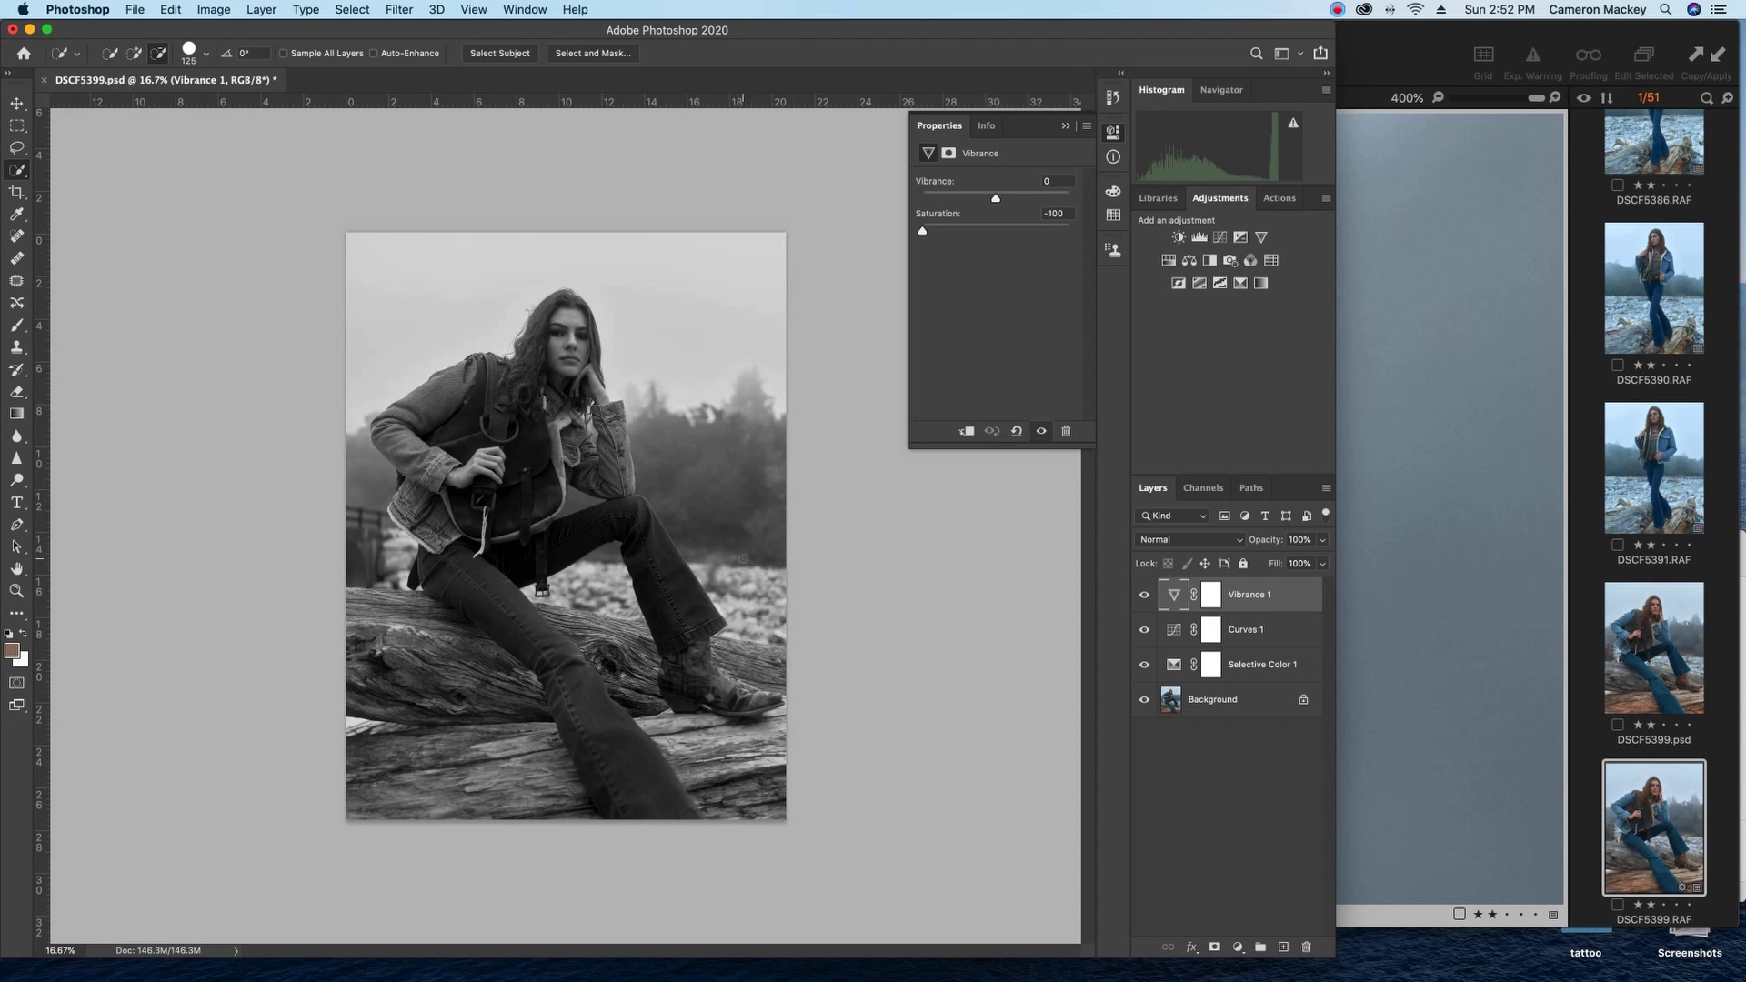
pyautogui.doubleClick(1286, 591)
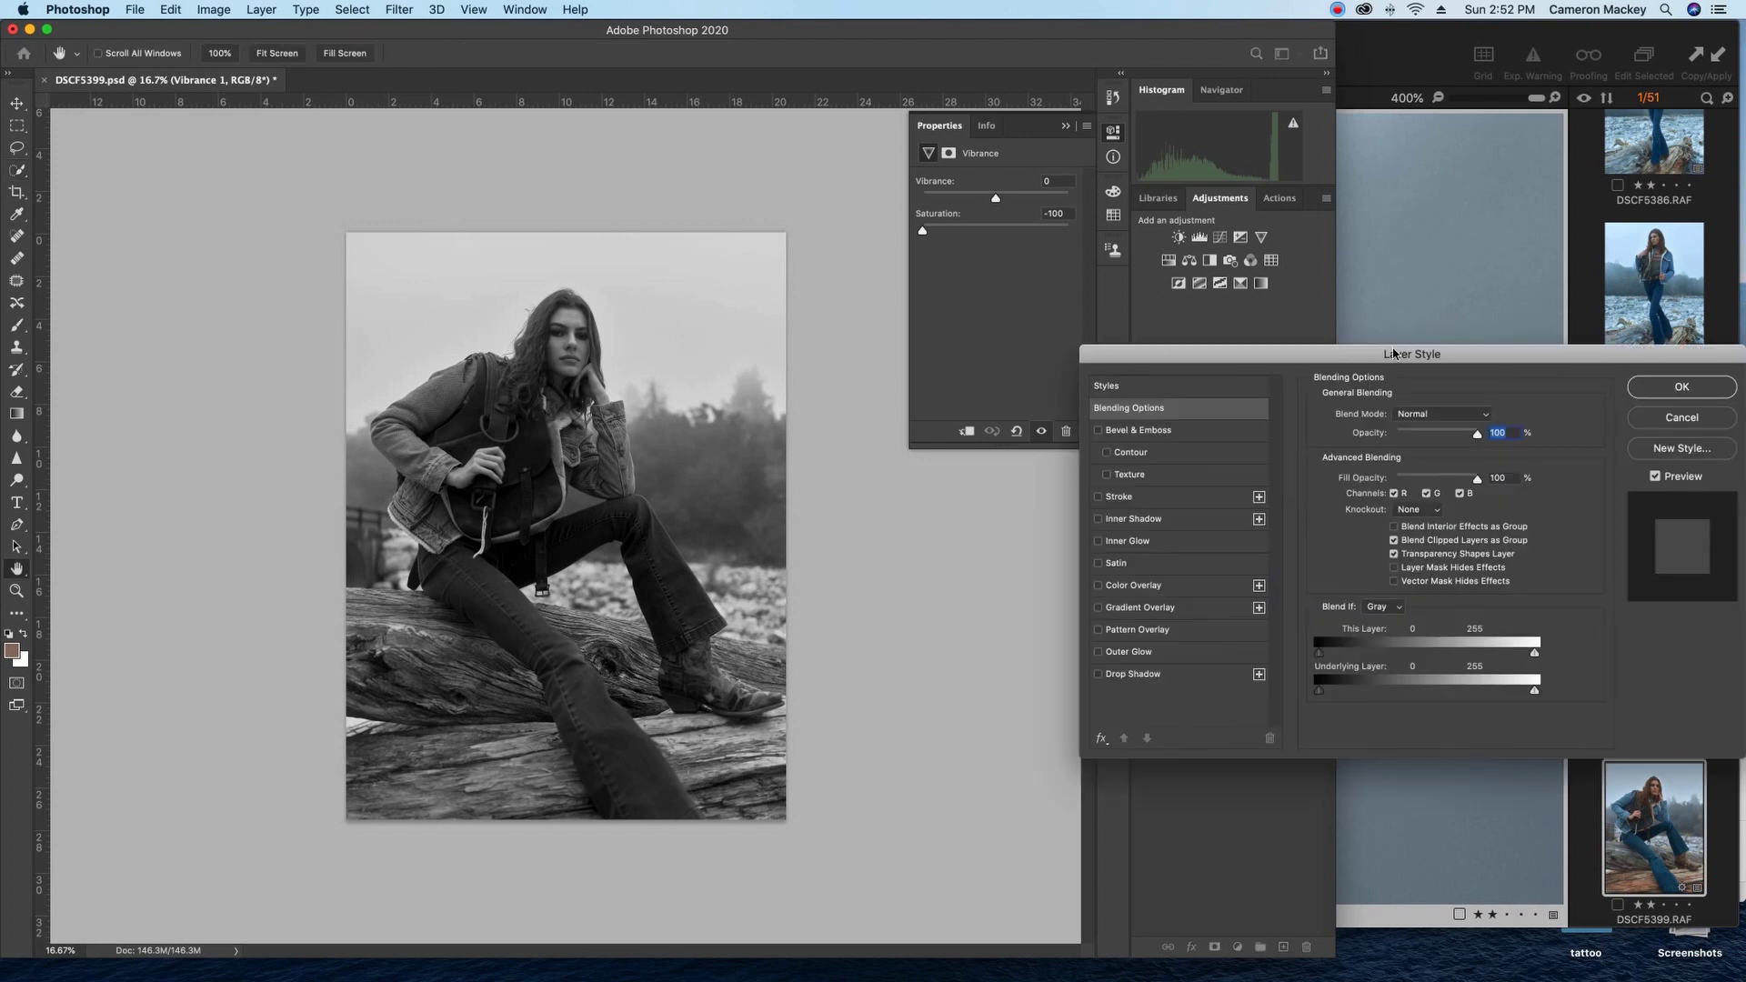
pyautogui.moveTo(1396, 352); pyautogui.dragTo(1272, 320)
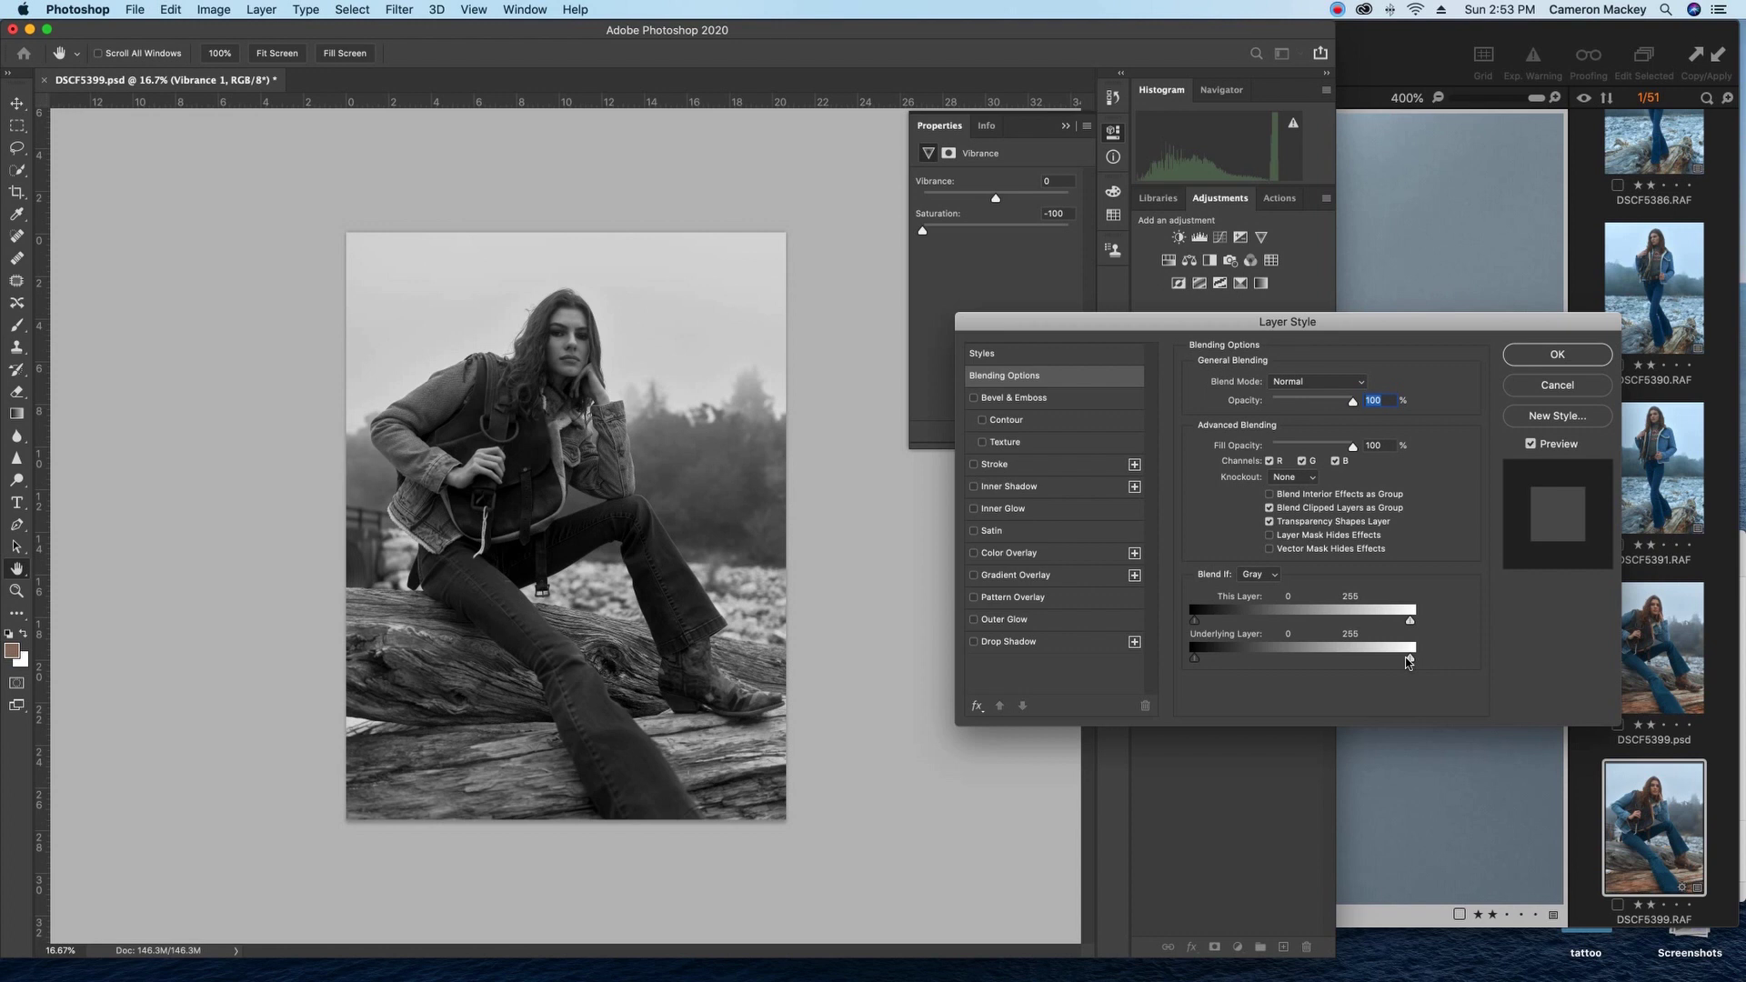
pyautogui.keyDown('alt'); pyautogui.moveTo(1408, 662); pyautogui.dragTo(1162, 664); pyautogui.keyUp('alt')
pyautogui.moveTo(1412, 662); pyautogui.dragTo(1244, 663)
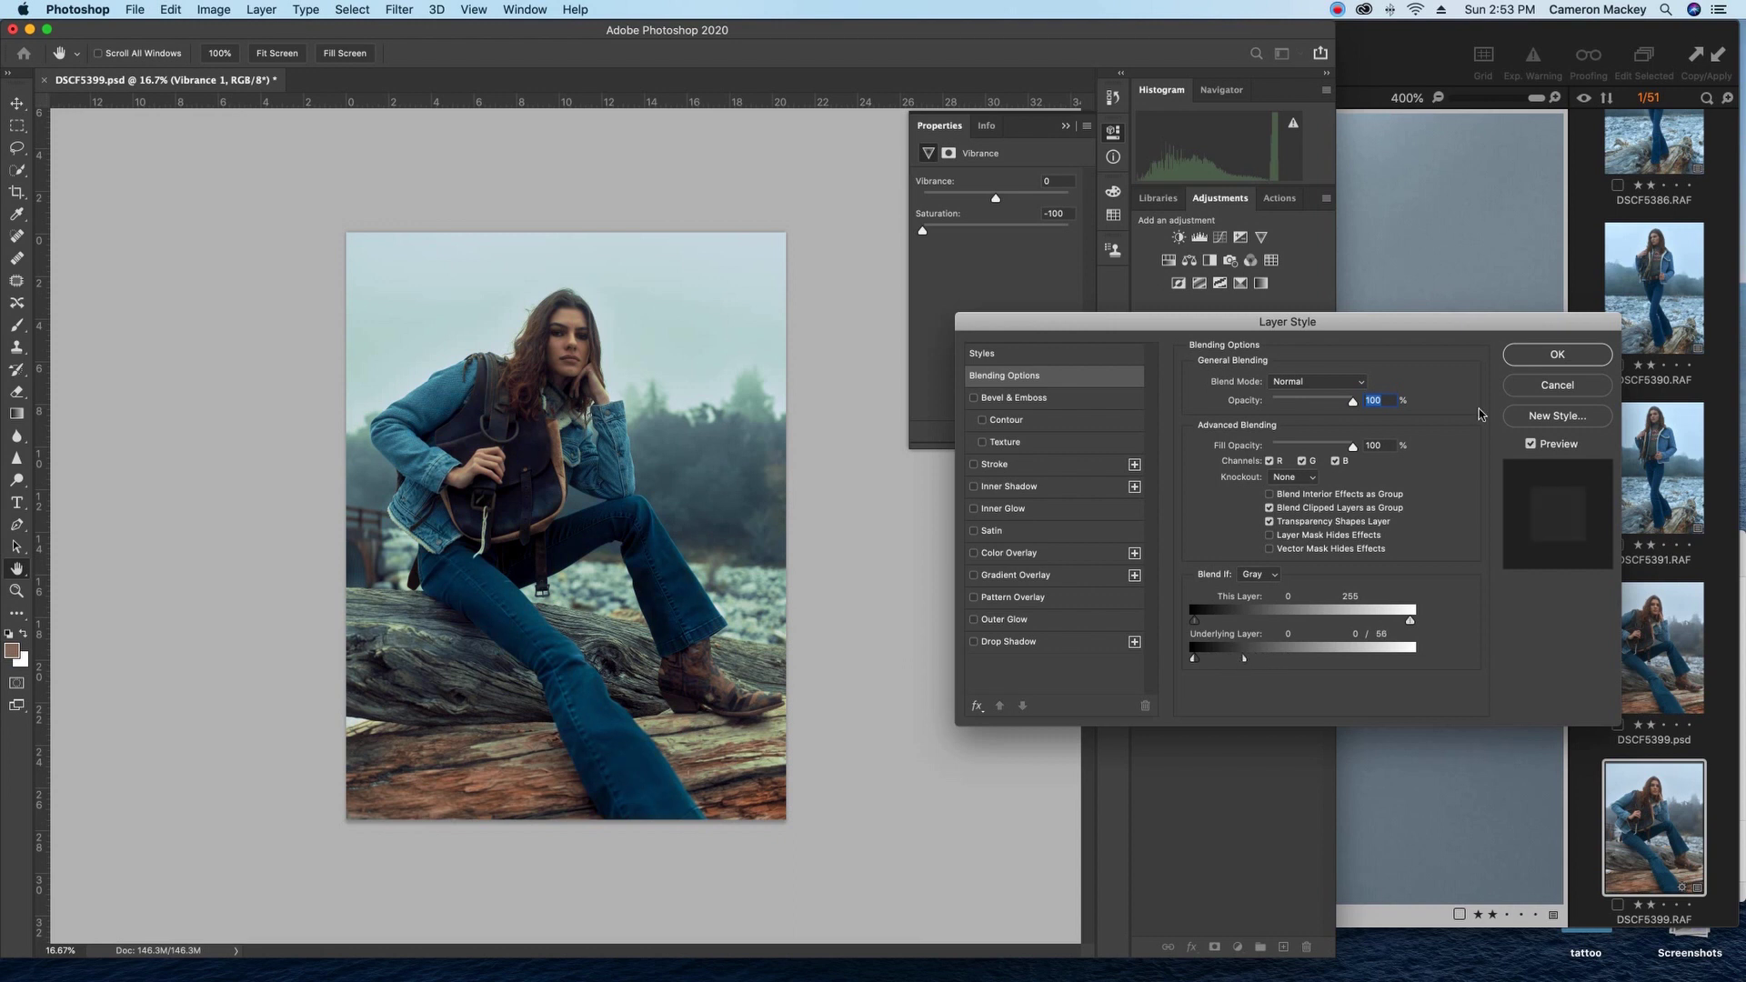
# Apply the Blend If settings, compare Vibrance 1 on and off, and set its opacity to 65%.
pyautogui.click(1558, 353)
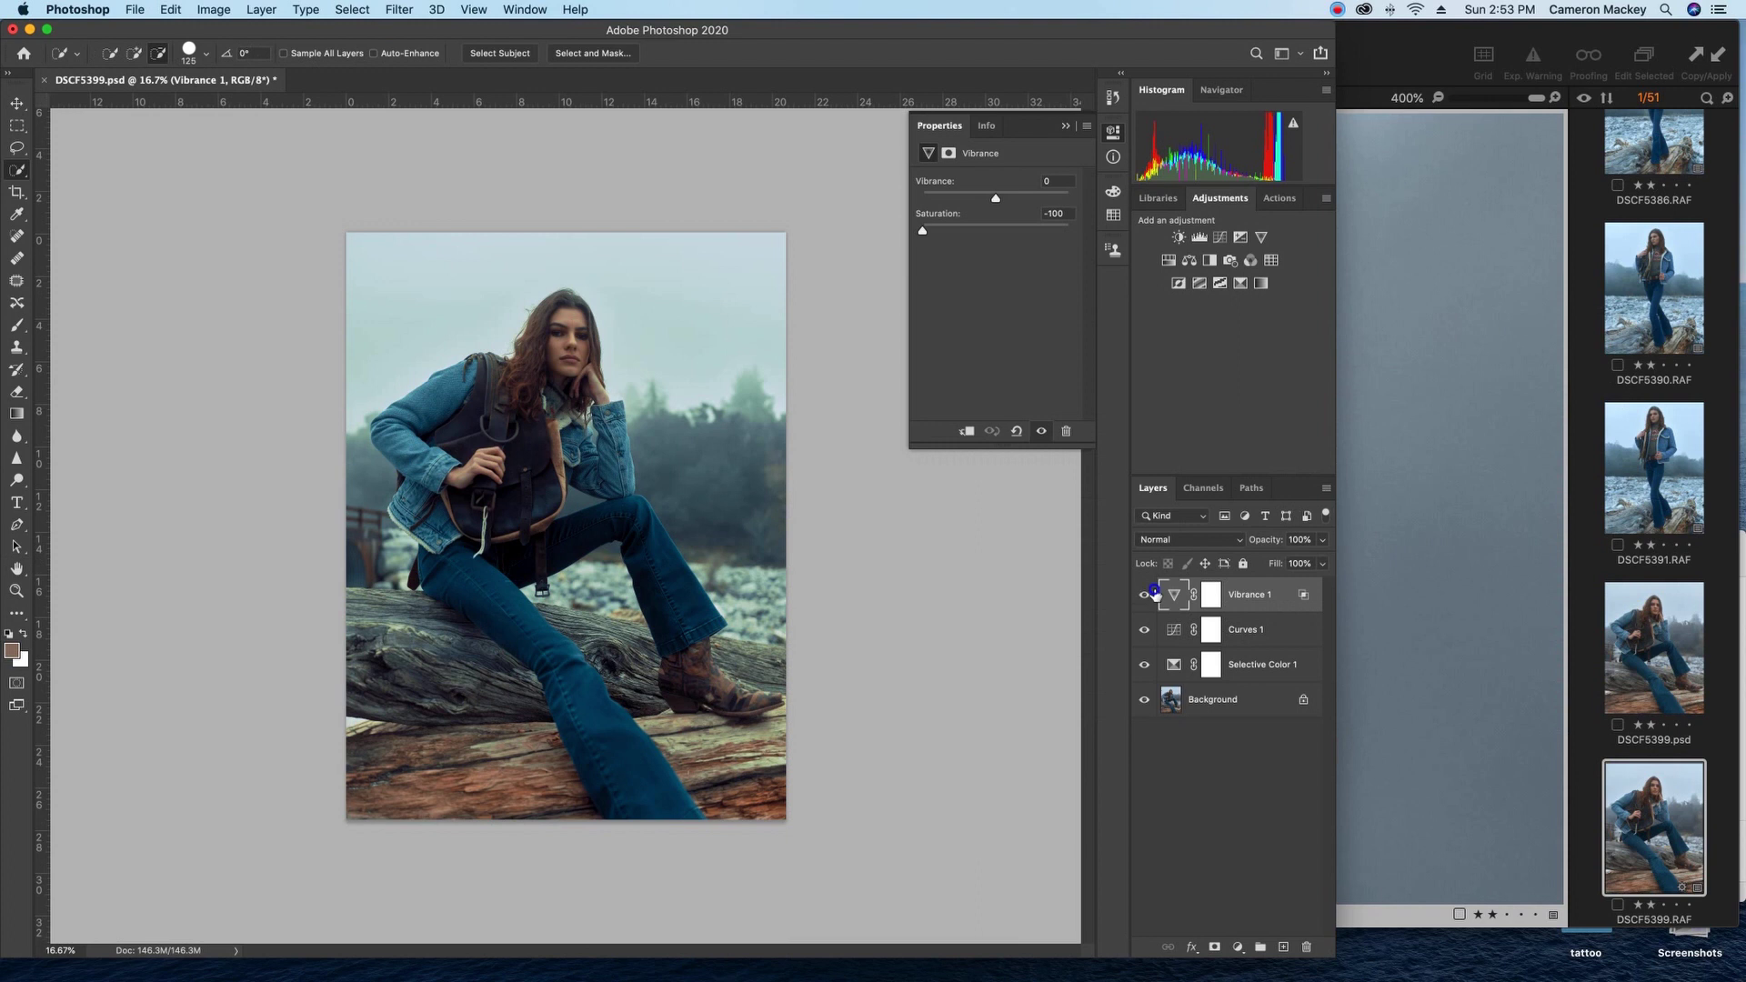
pyautogui.click(1145, 594)
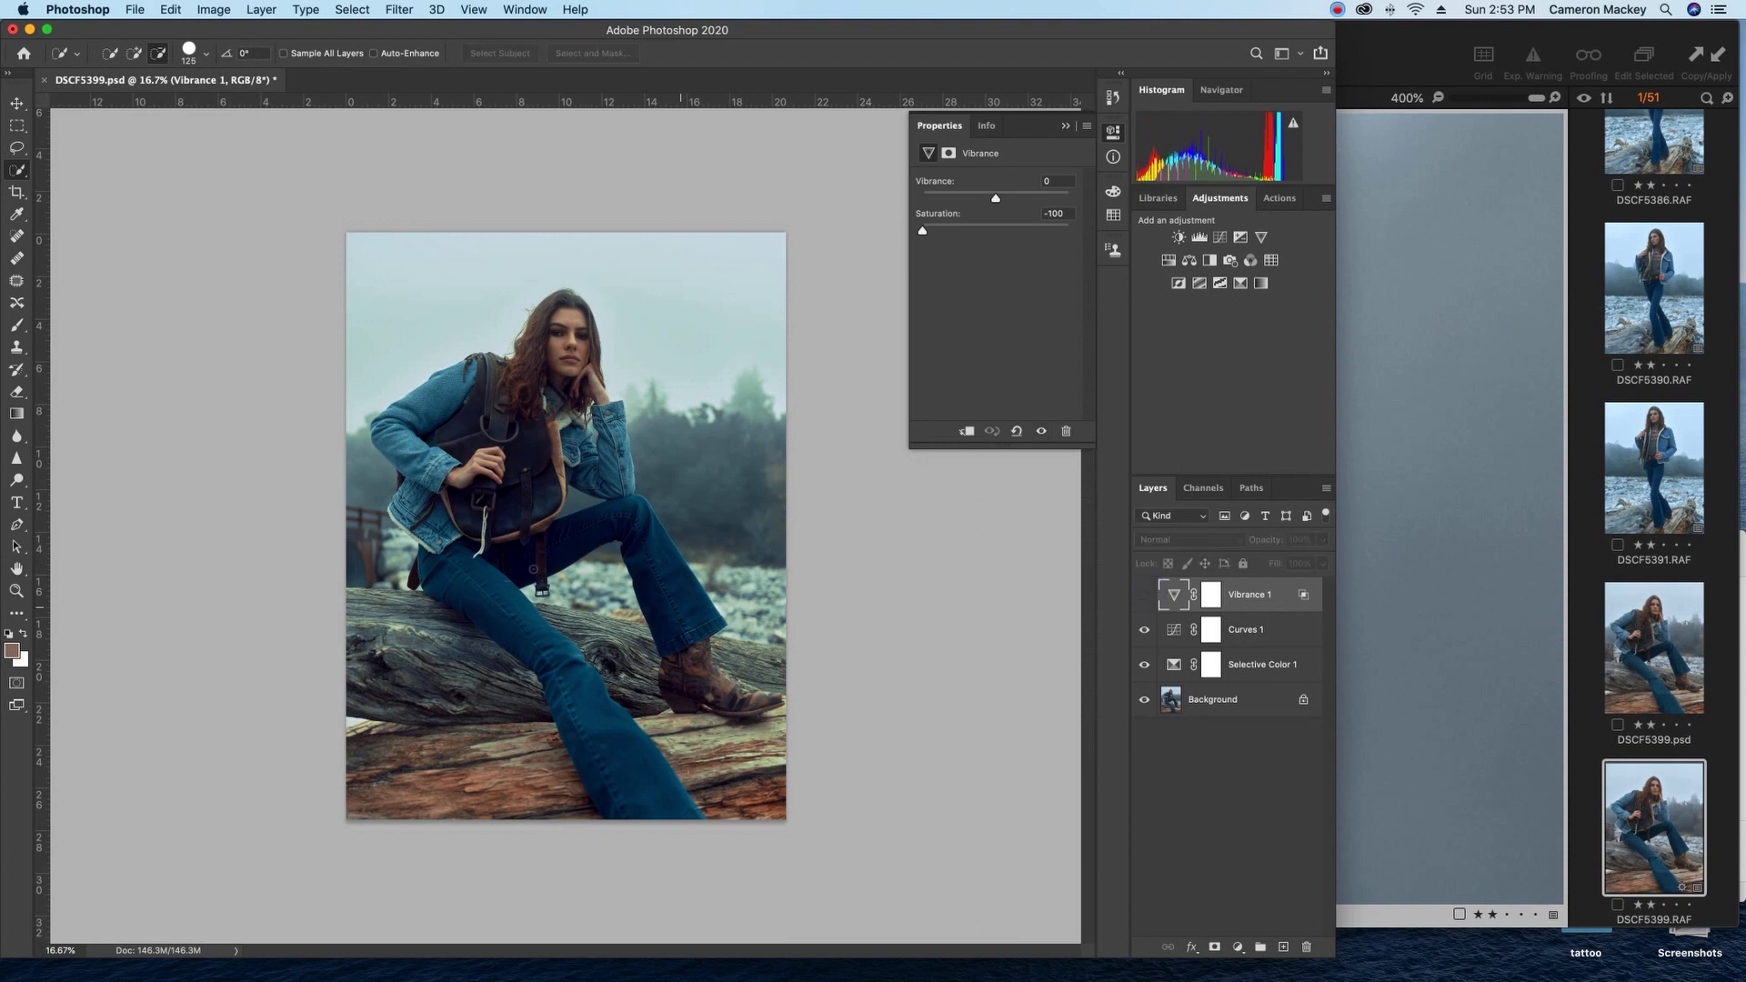
pyautogui.scroll(5, 535, 570)
pyautogui.click(1145, 595)
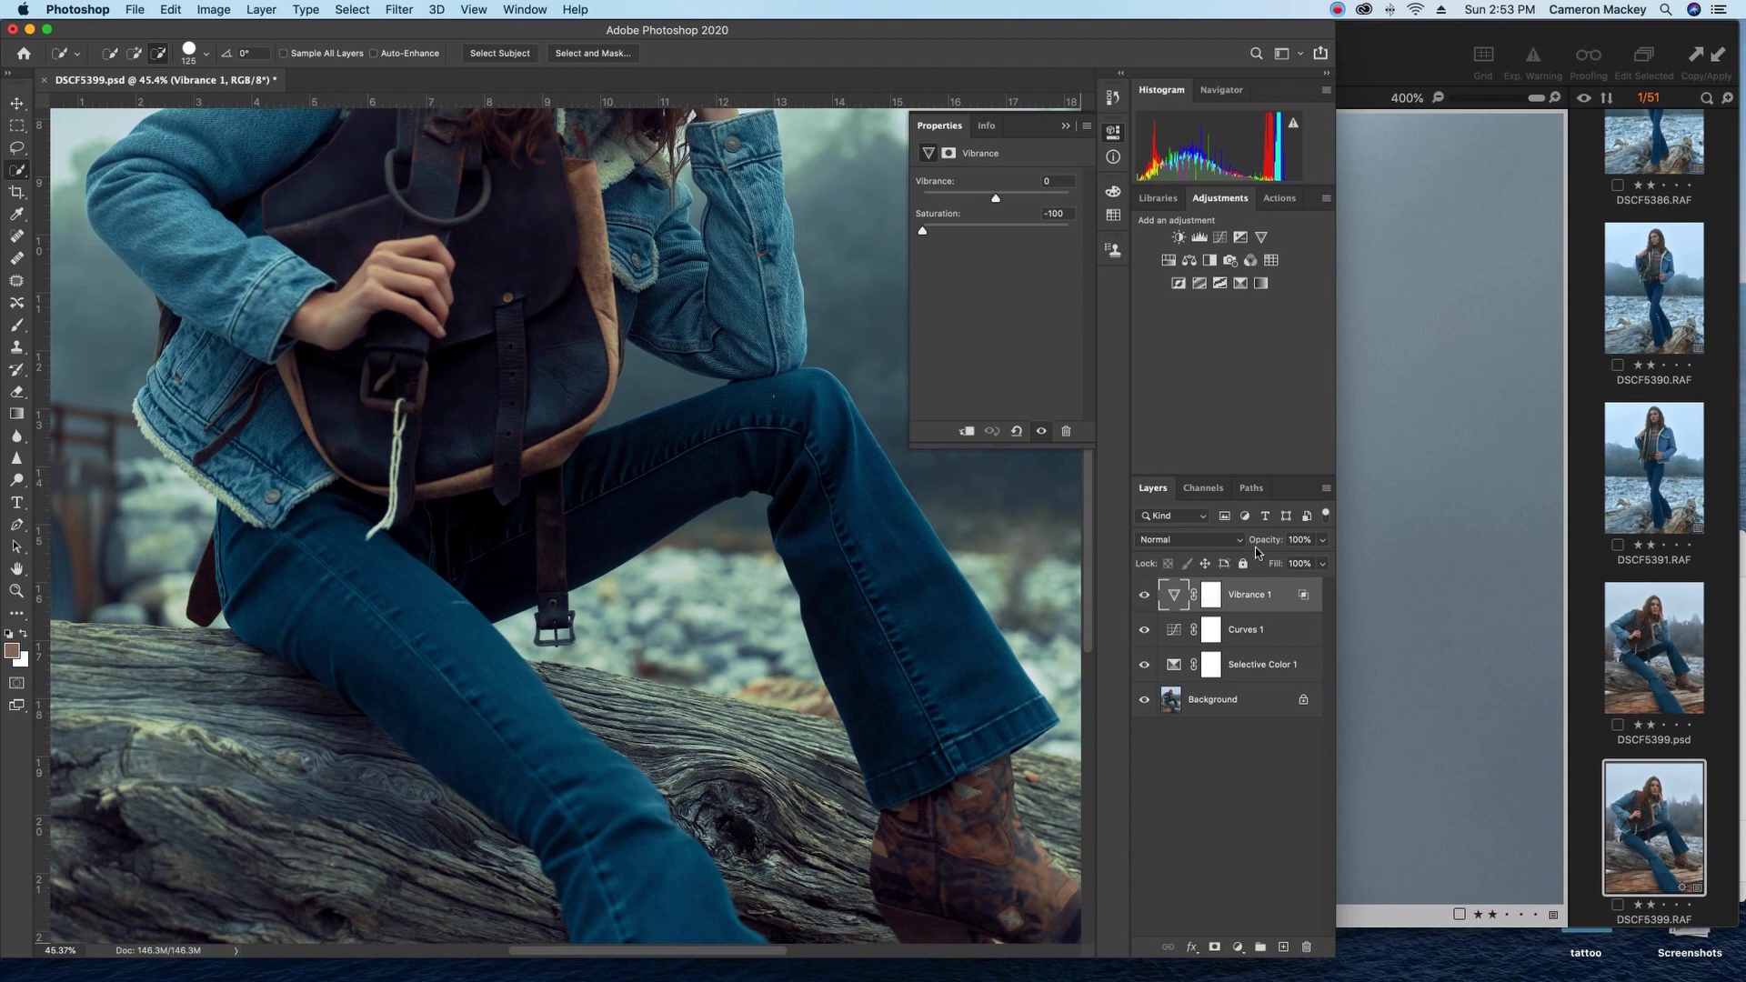
pyautogui.scroll(-6, 779, 622)
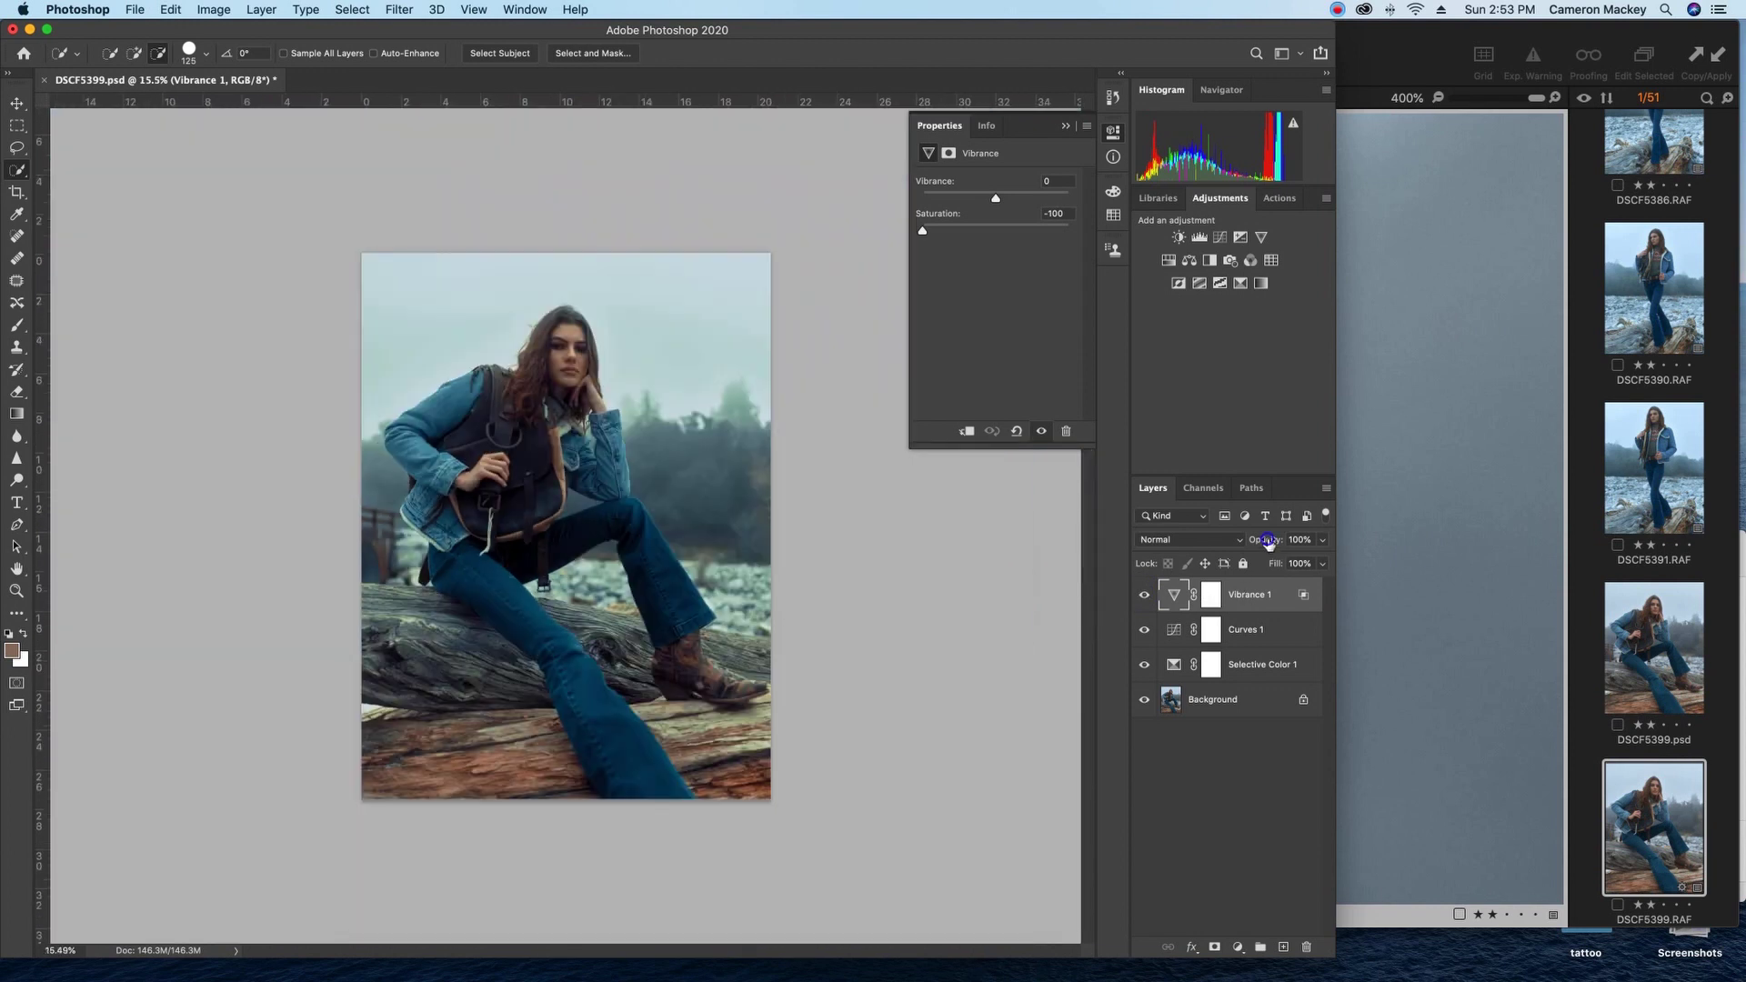
pyautogui.moveTo(1267, 541); pyautogui.dragTo(534, 592)
# Group the three adjustment layers into Group 1 and select the Background layer.
pyautogui.keyDown('shift'); pyautogui.click(1272, 667); pyautogui.keyUp('shift')
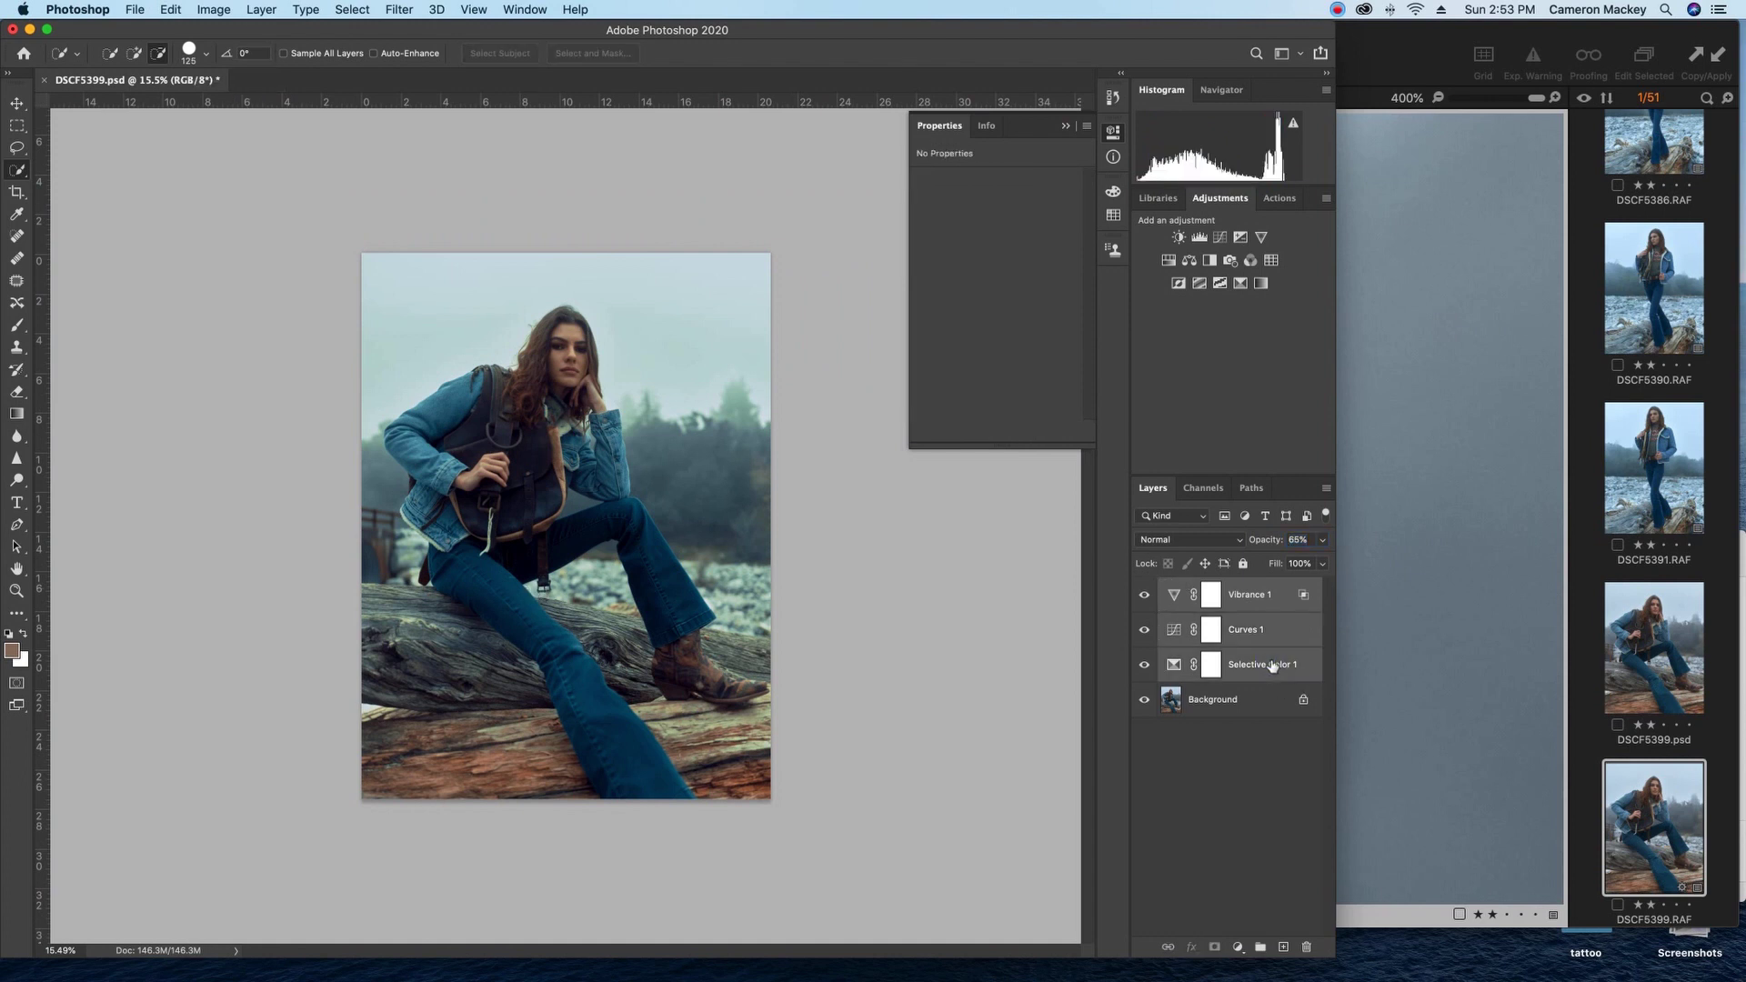
pyautogui.press('super+g')
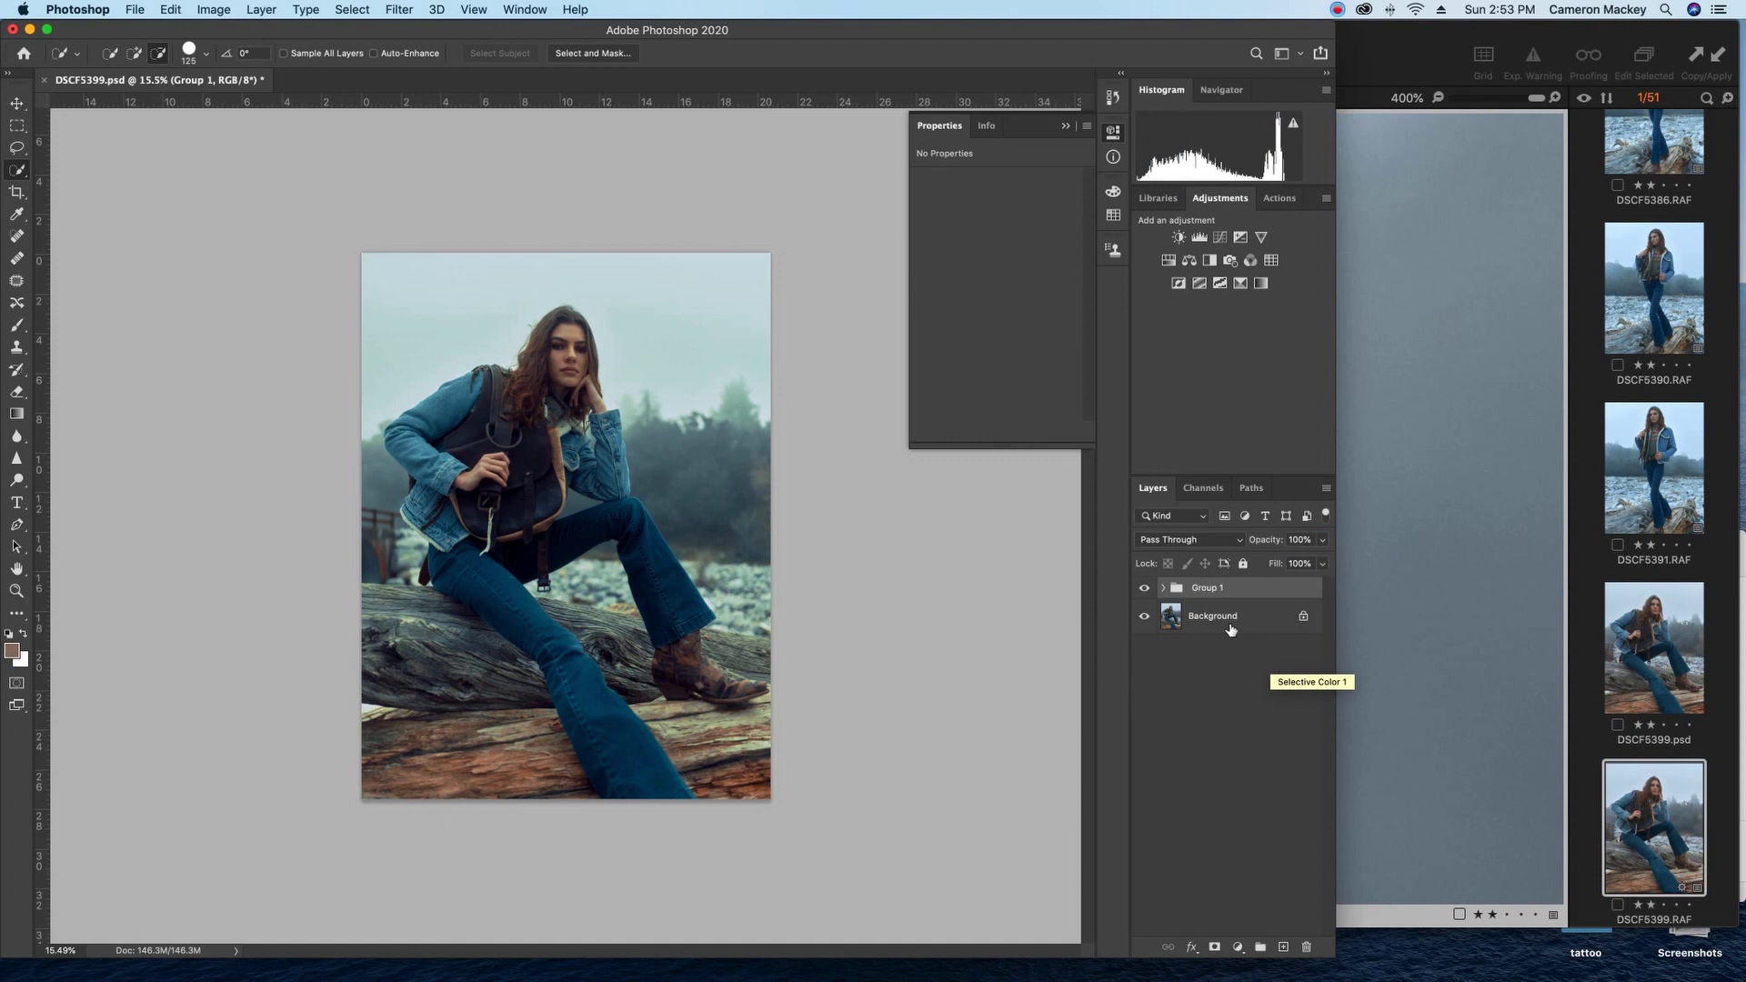
pyautogui.click(1247, 620)
# Run the FS RETOUCH 2 action to add the RETOUCH group, then select BASE copy 2.
pyautogui.click(1280, 198)
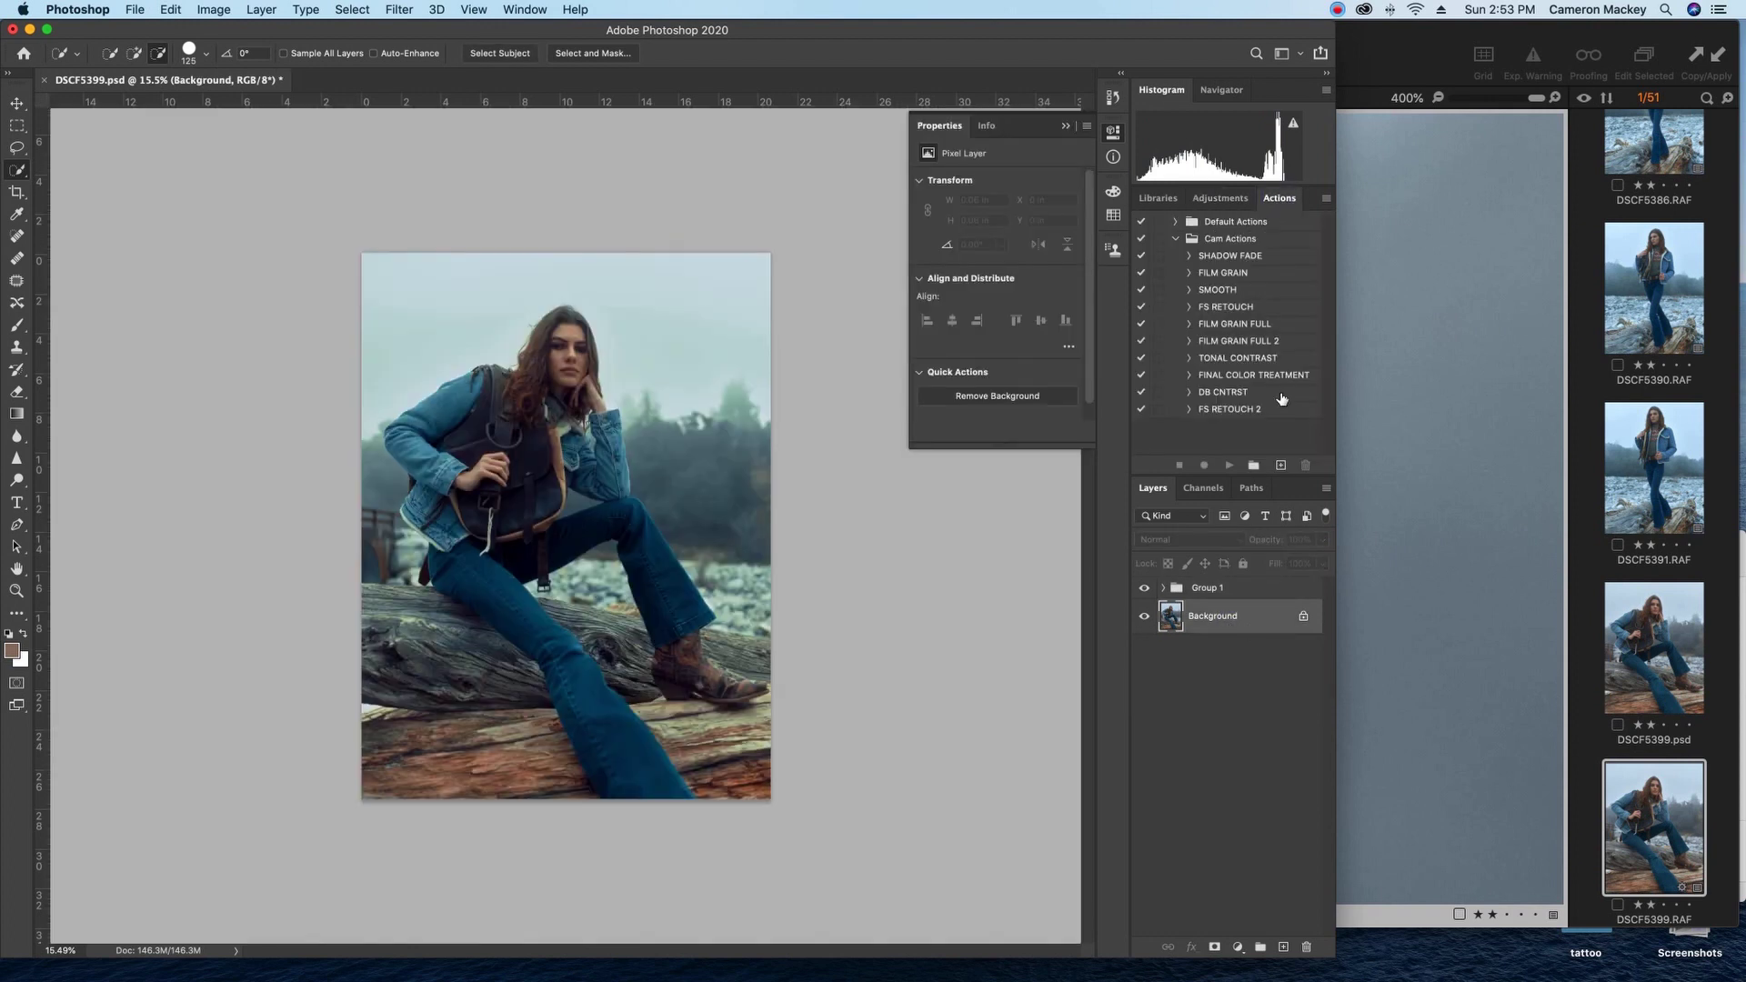
pyautogui.click(1258, 411)
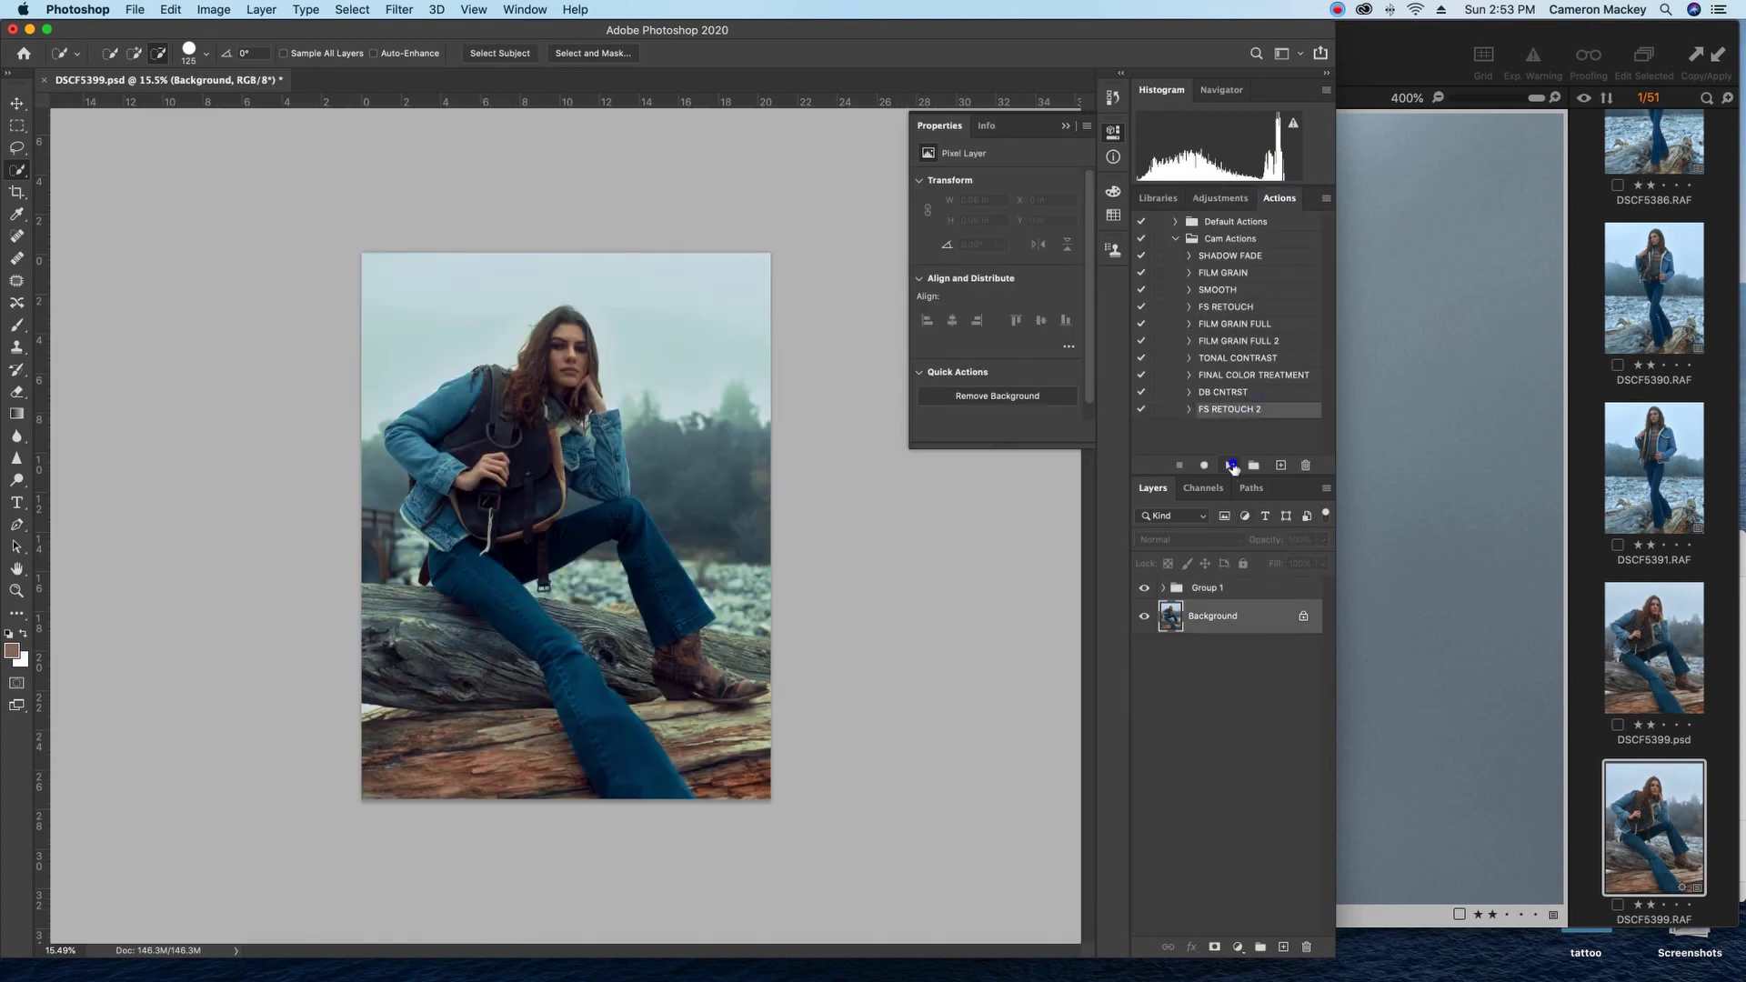
pyautogui.click(1231, 465)
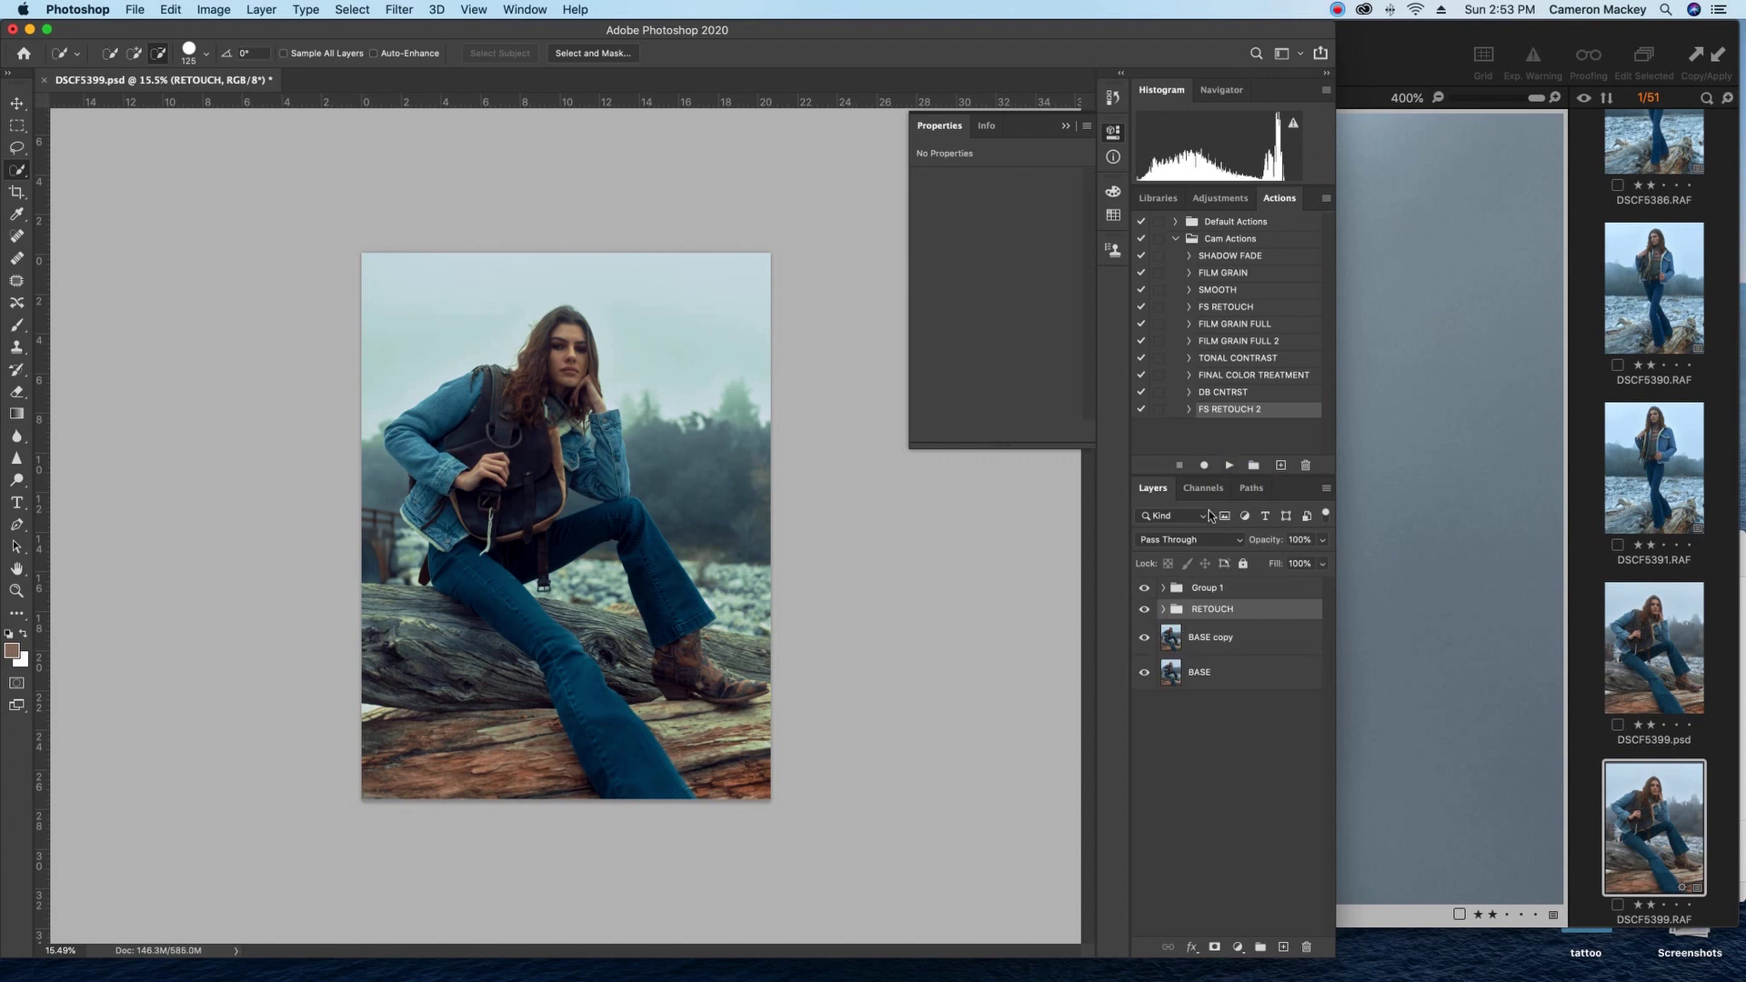
pyautogui.click(1256, 672)
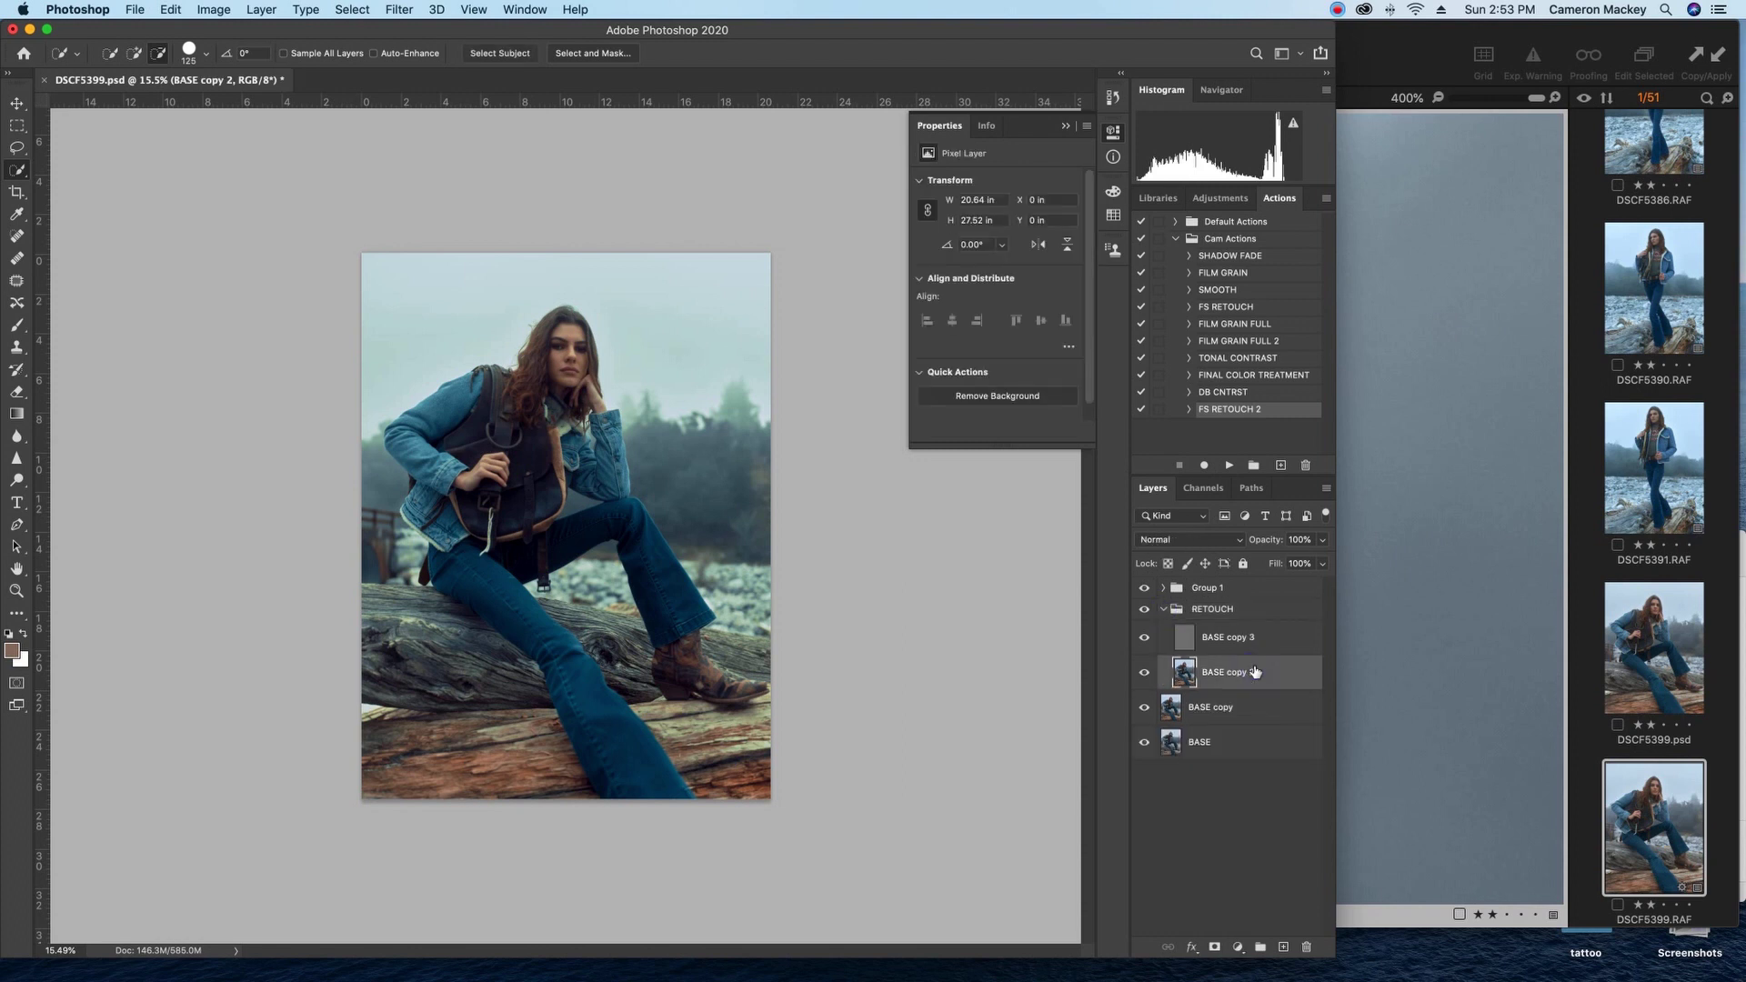
pyautogui.scroll(5, 604, 414)
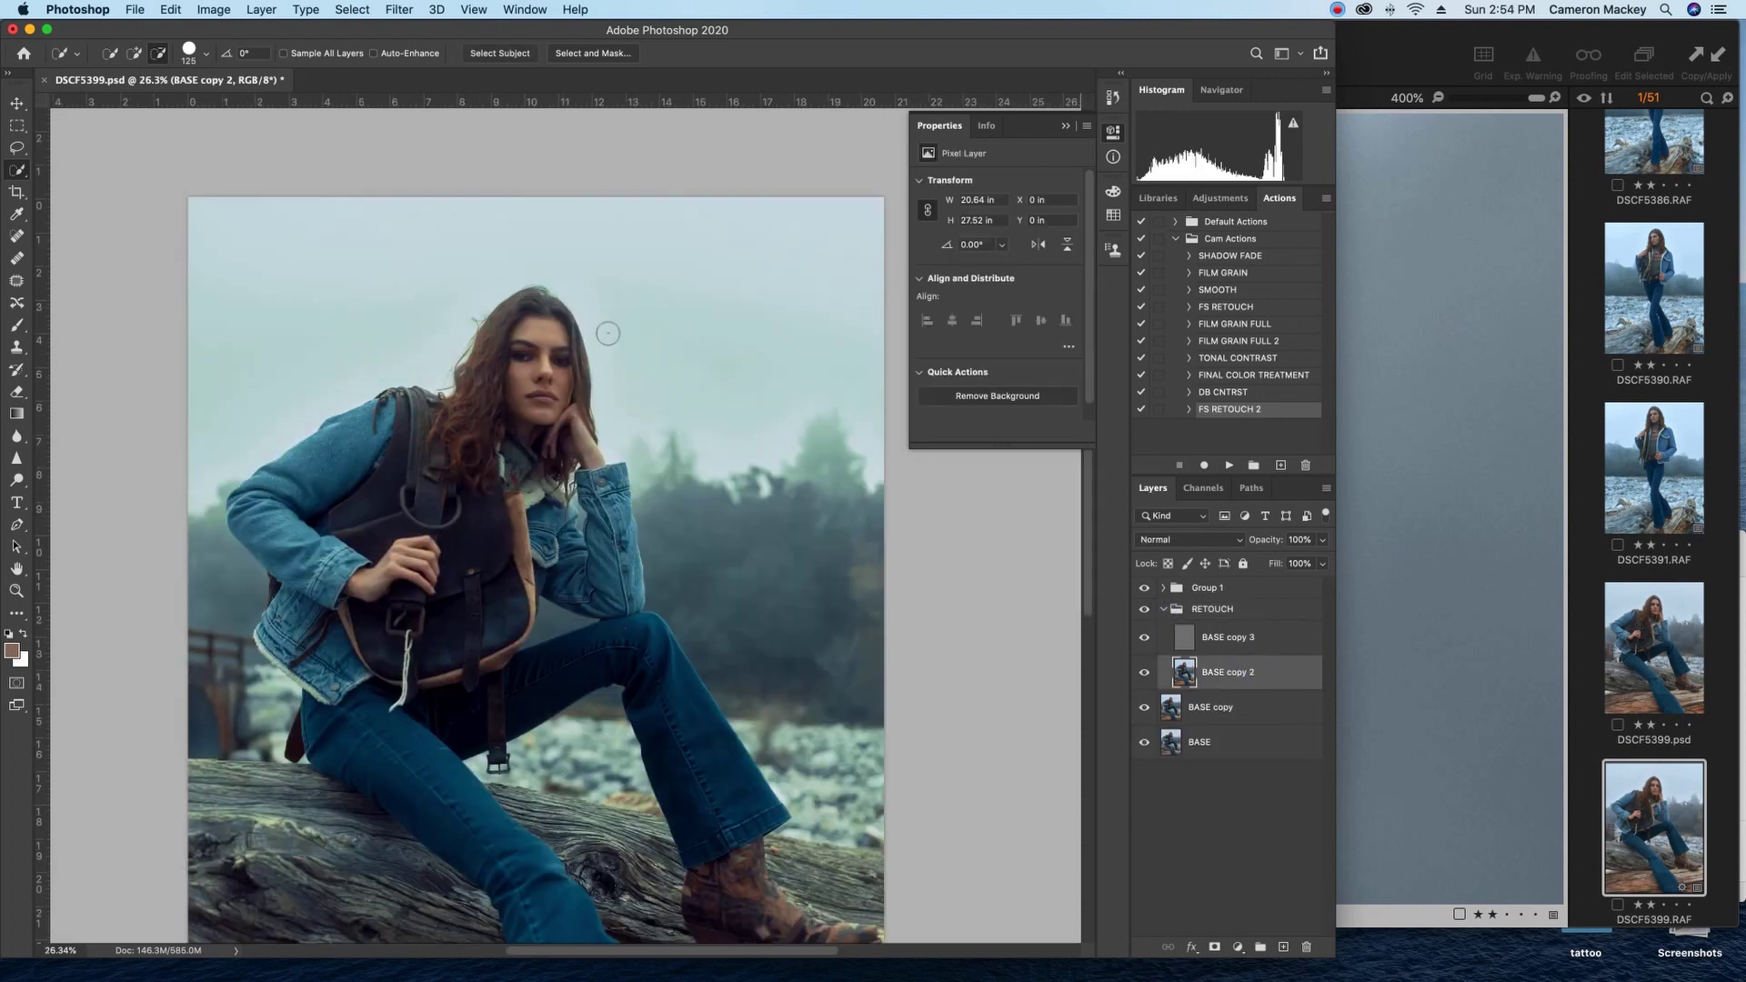
pyautogui.scroll(3, 515, 466)
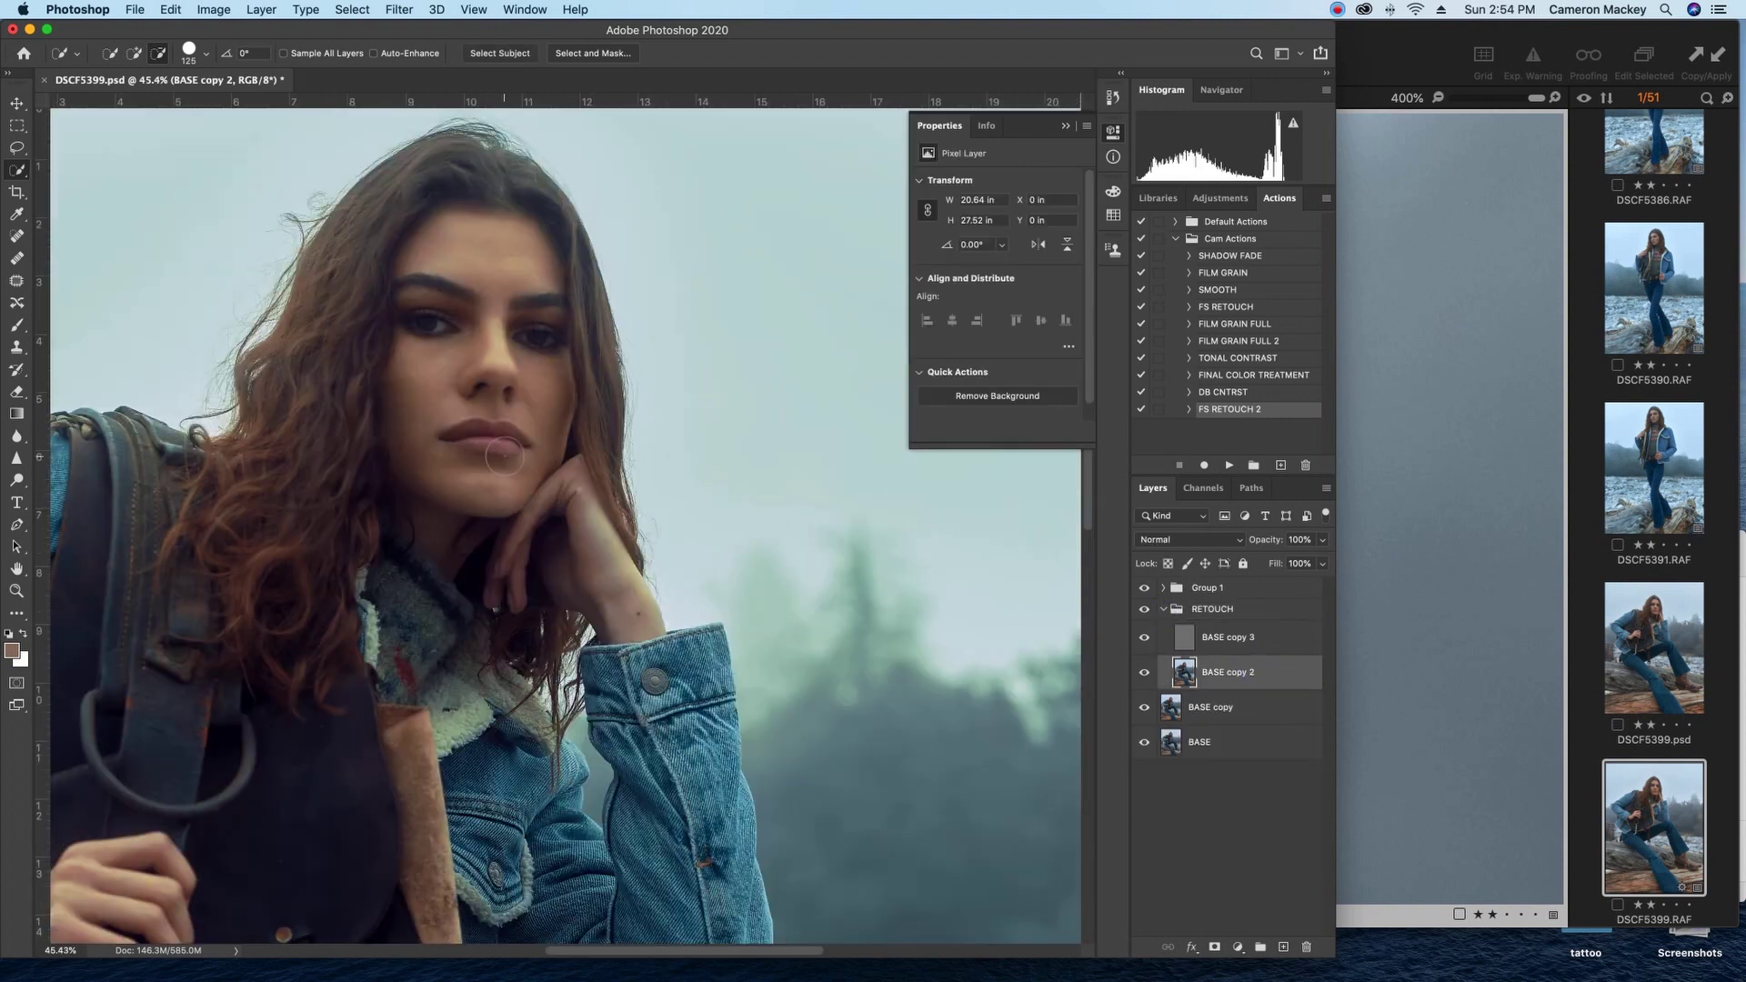
# Add a colorized Hue/Saturation layer with Hue 360 and an inverted mask.
pyautogui.click(1219, 197)
pyautogui.click(1169, 260)
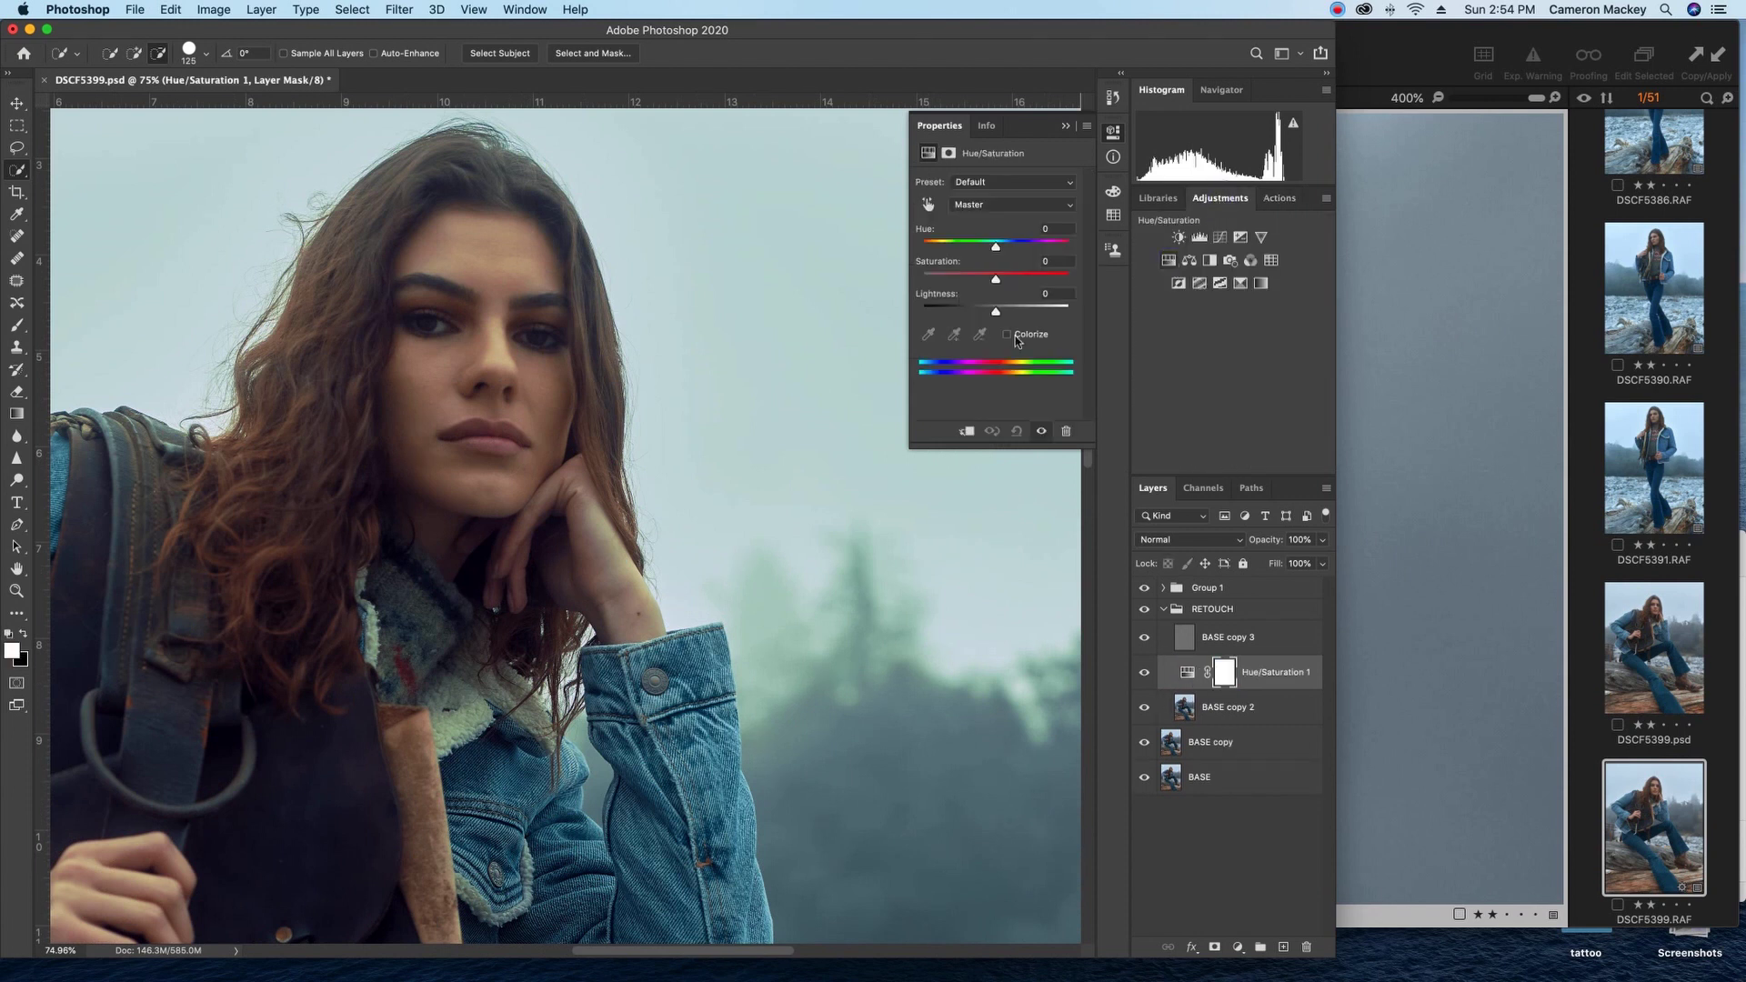
pyautogui.click(1007, 337)
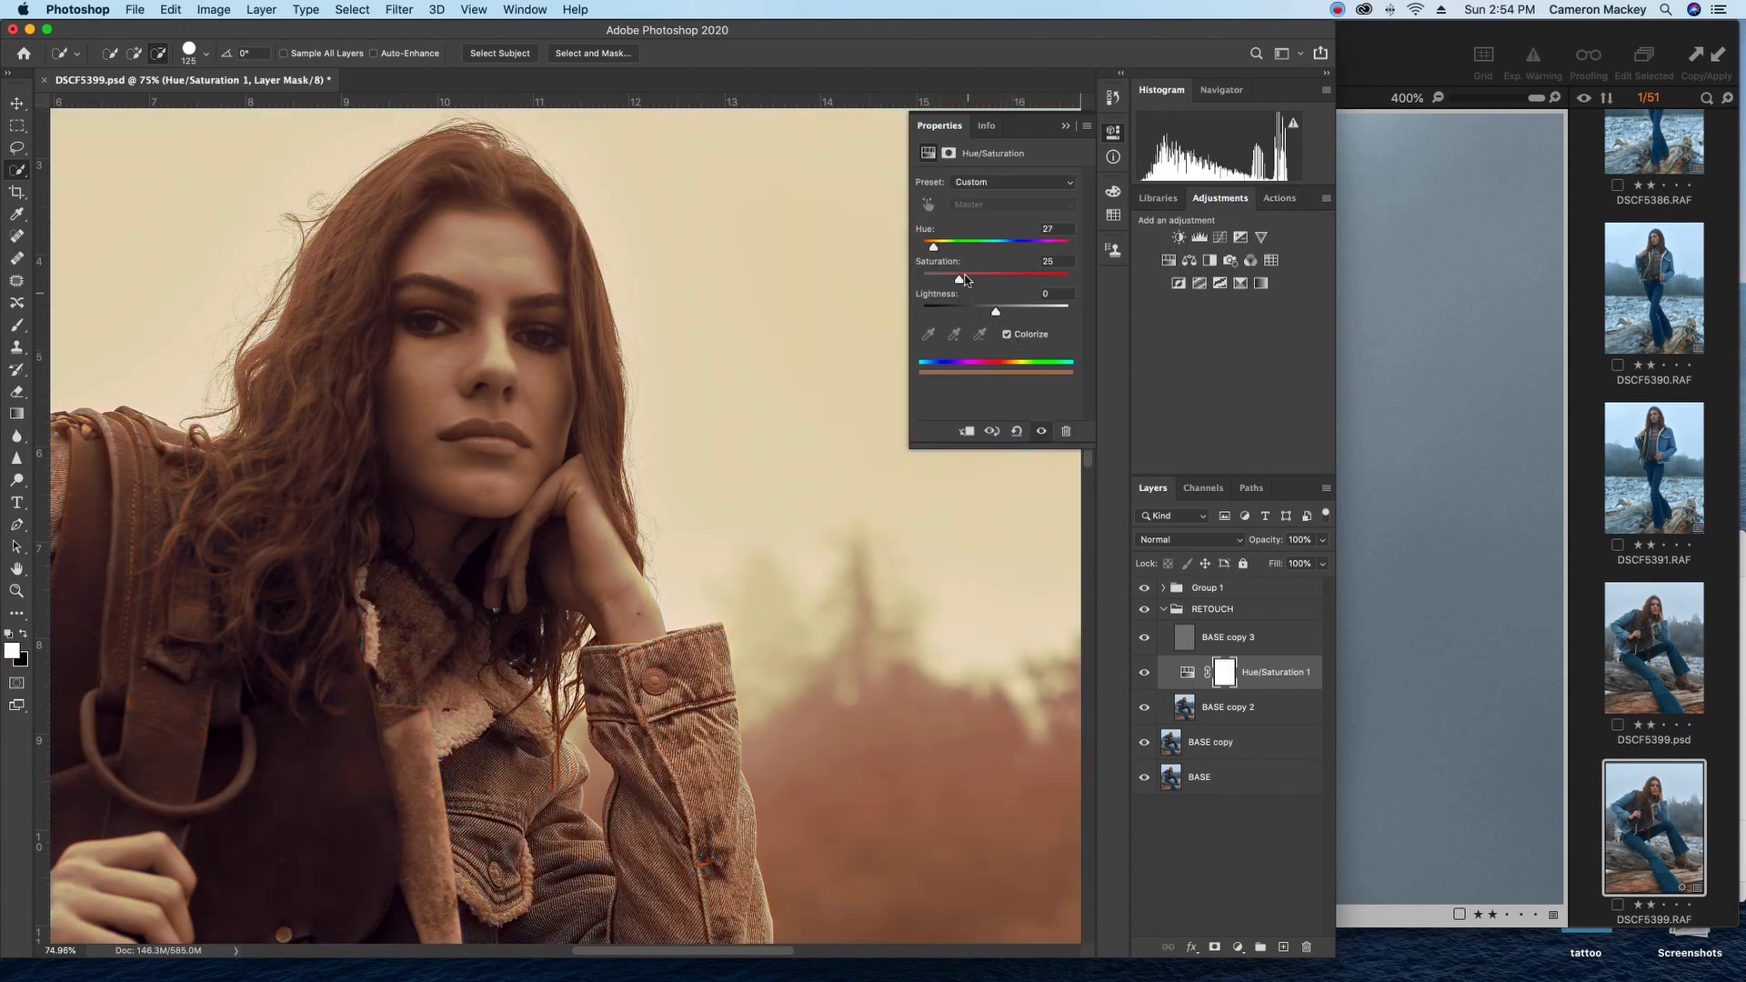
pyautogui.moveTo(934, 244); pyautogui.dragTo(1056, 243)
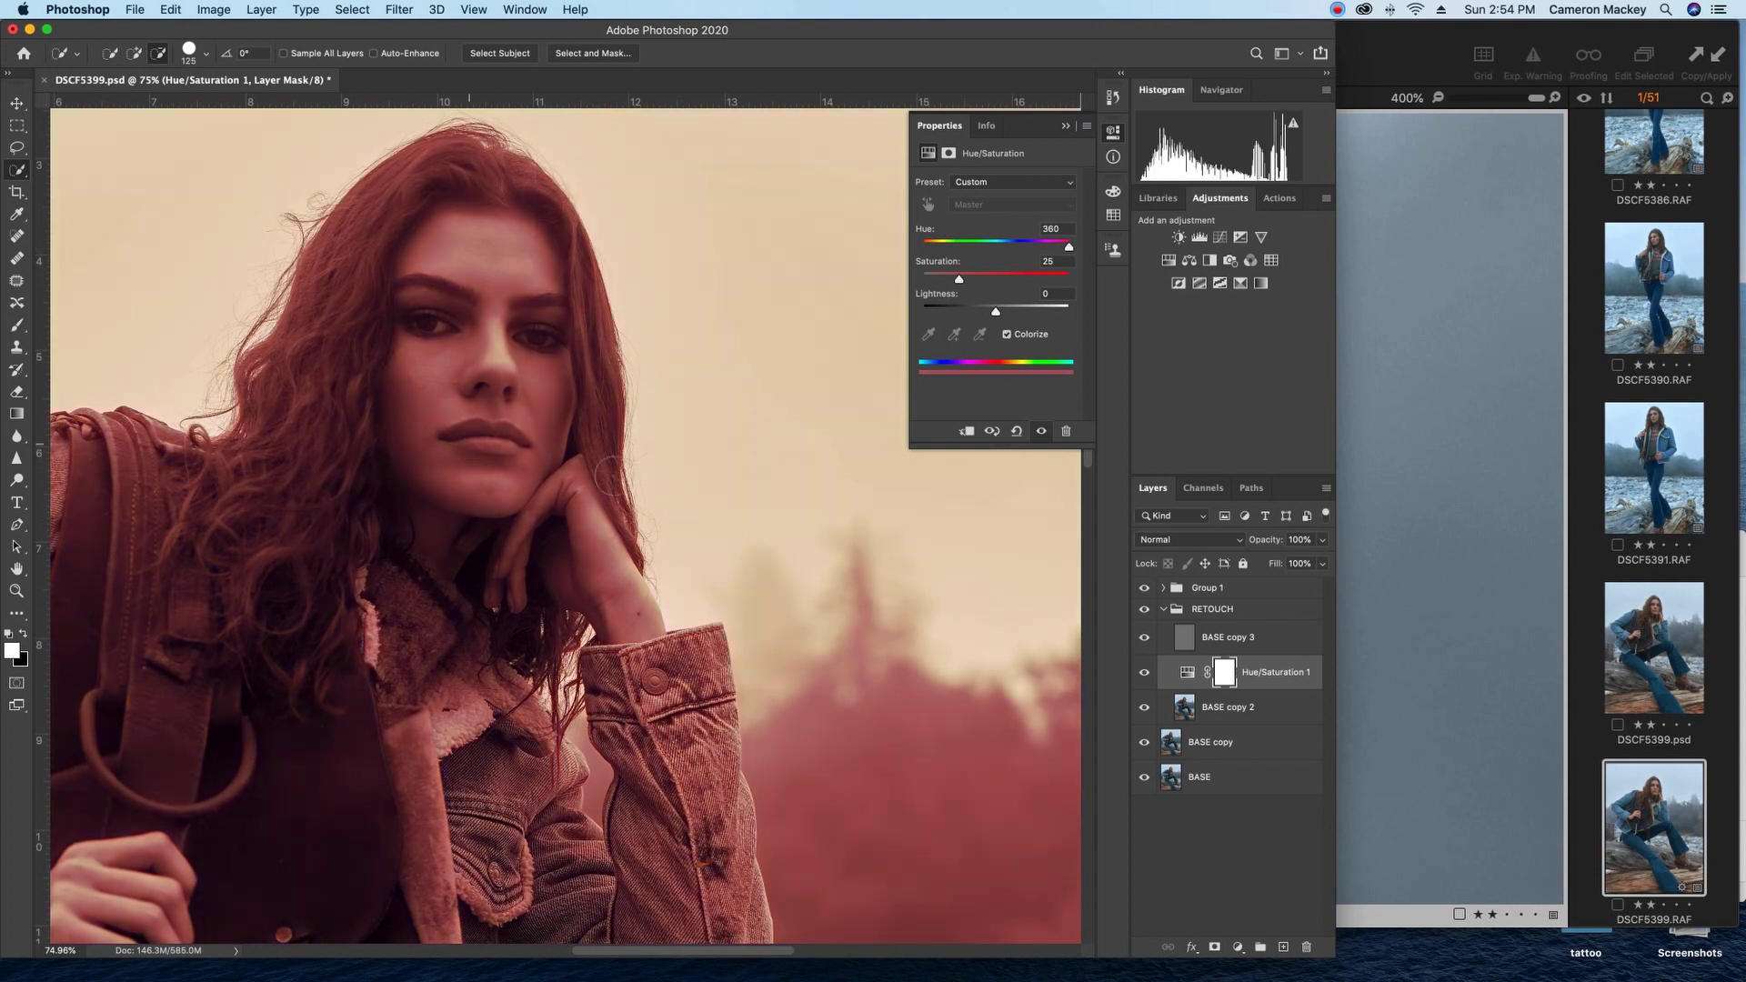
pyautogui.press('super+i')
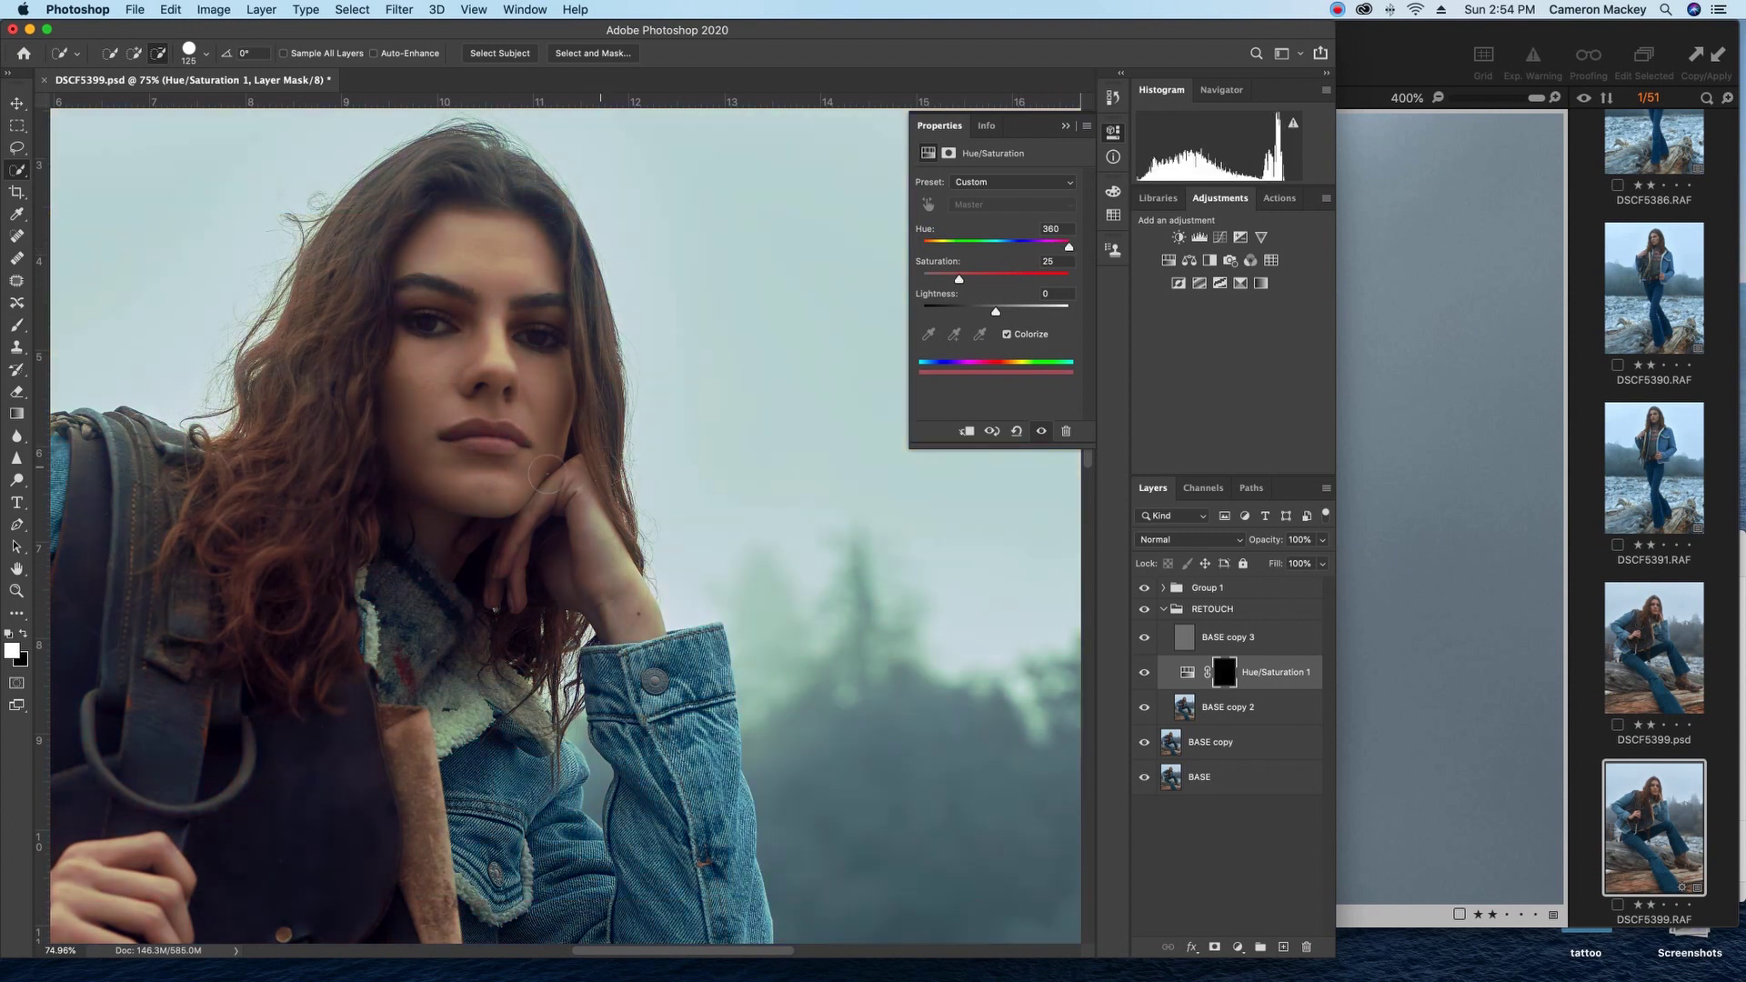
# Paint the red tint onto the lips with a slightly smaller brush.
pyautogui.press('b')
pyautogui.scroll(4, 500, 433)
pyautogui.press('[')
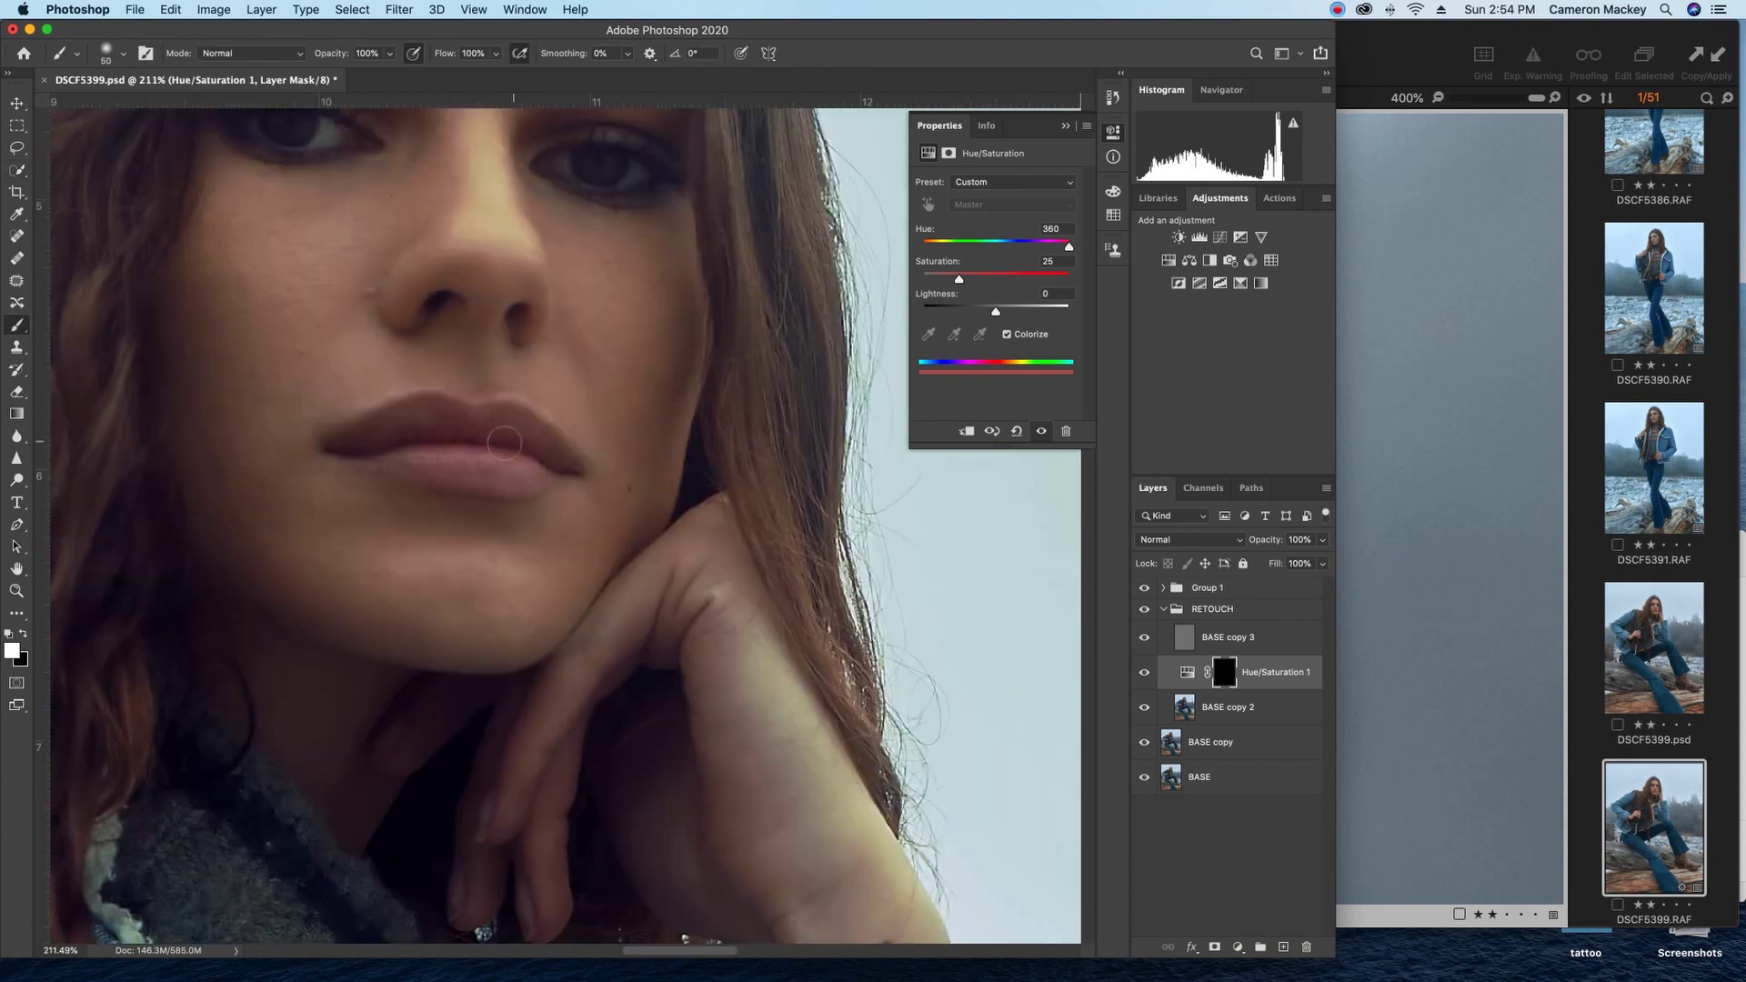
pyautogui.moveTo(382, 458); pyautogui.dragTo(557, 465)
pyautogui.press('x')
pyautogui.press('super+0')
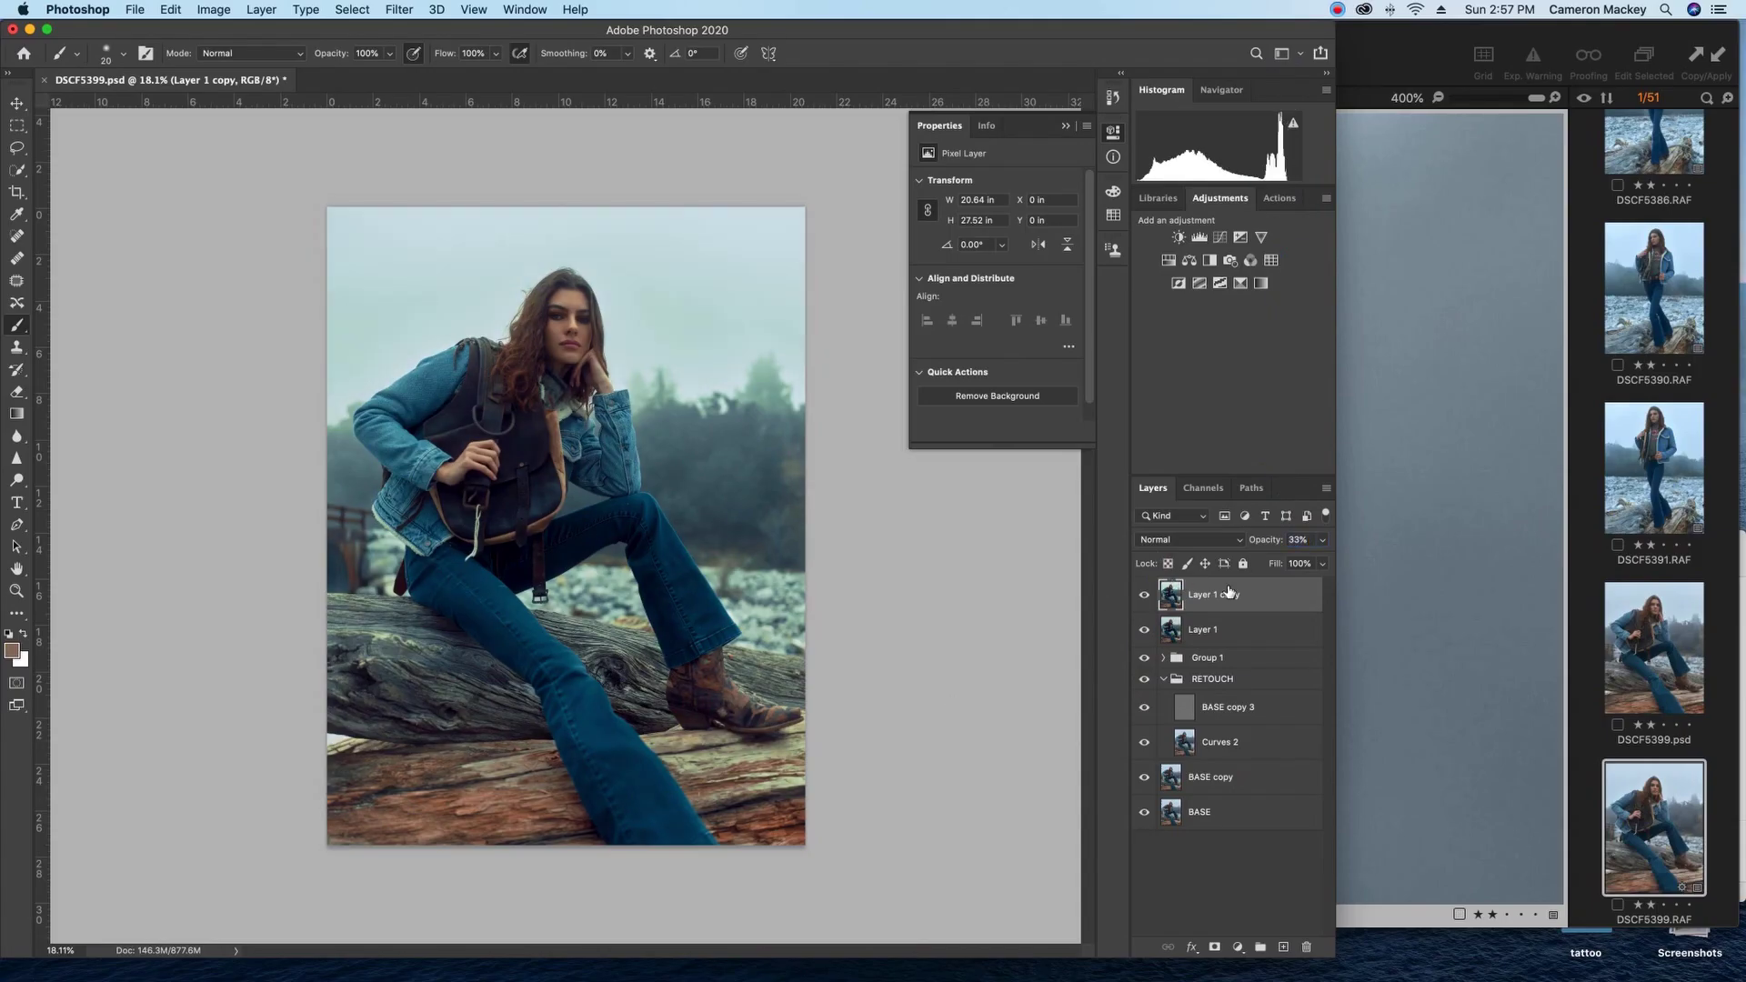
# Merge Layer 1 copy down into Layer 1, save, and return to Capture One.
pyautogui.rightClick(1301, 600)
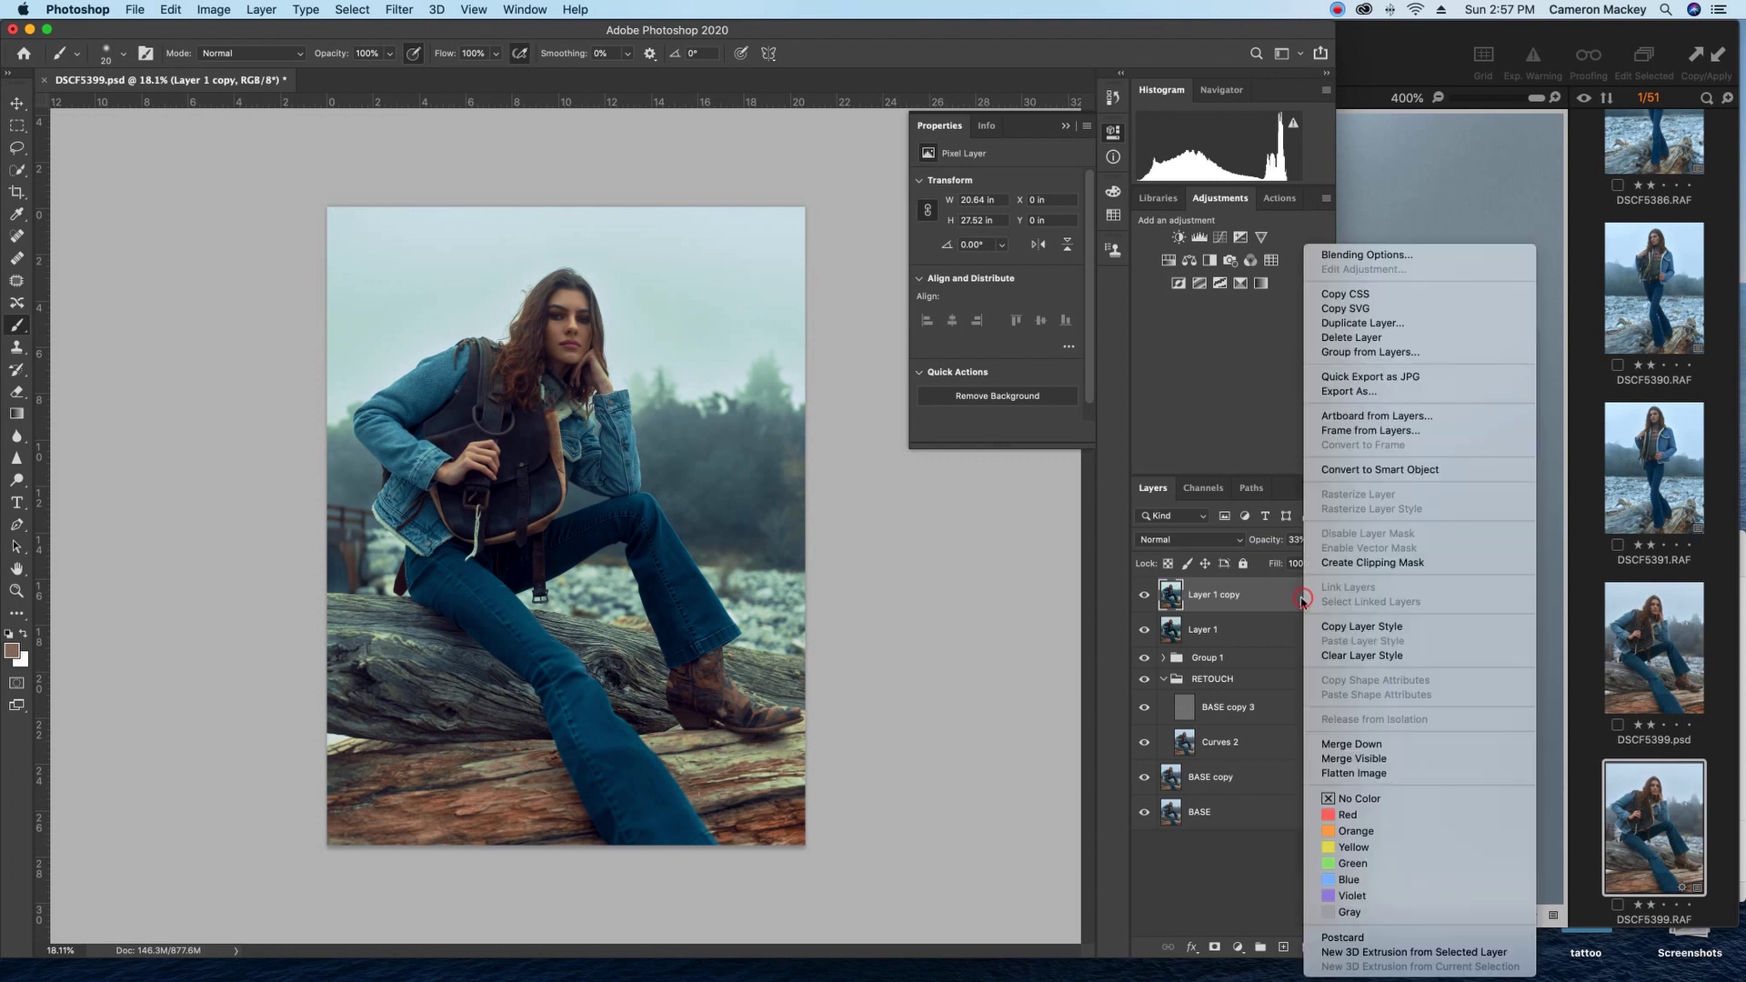
pyautogui.click(1319, 743)
pyautogui.press('super+s')
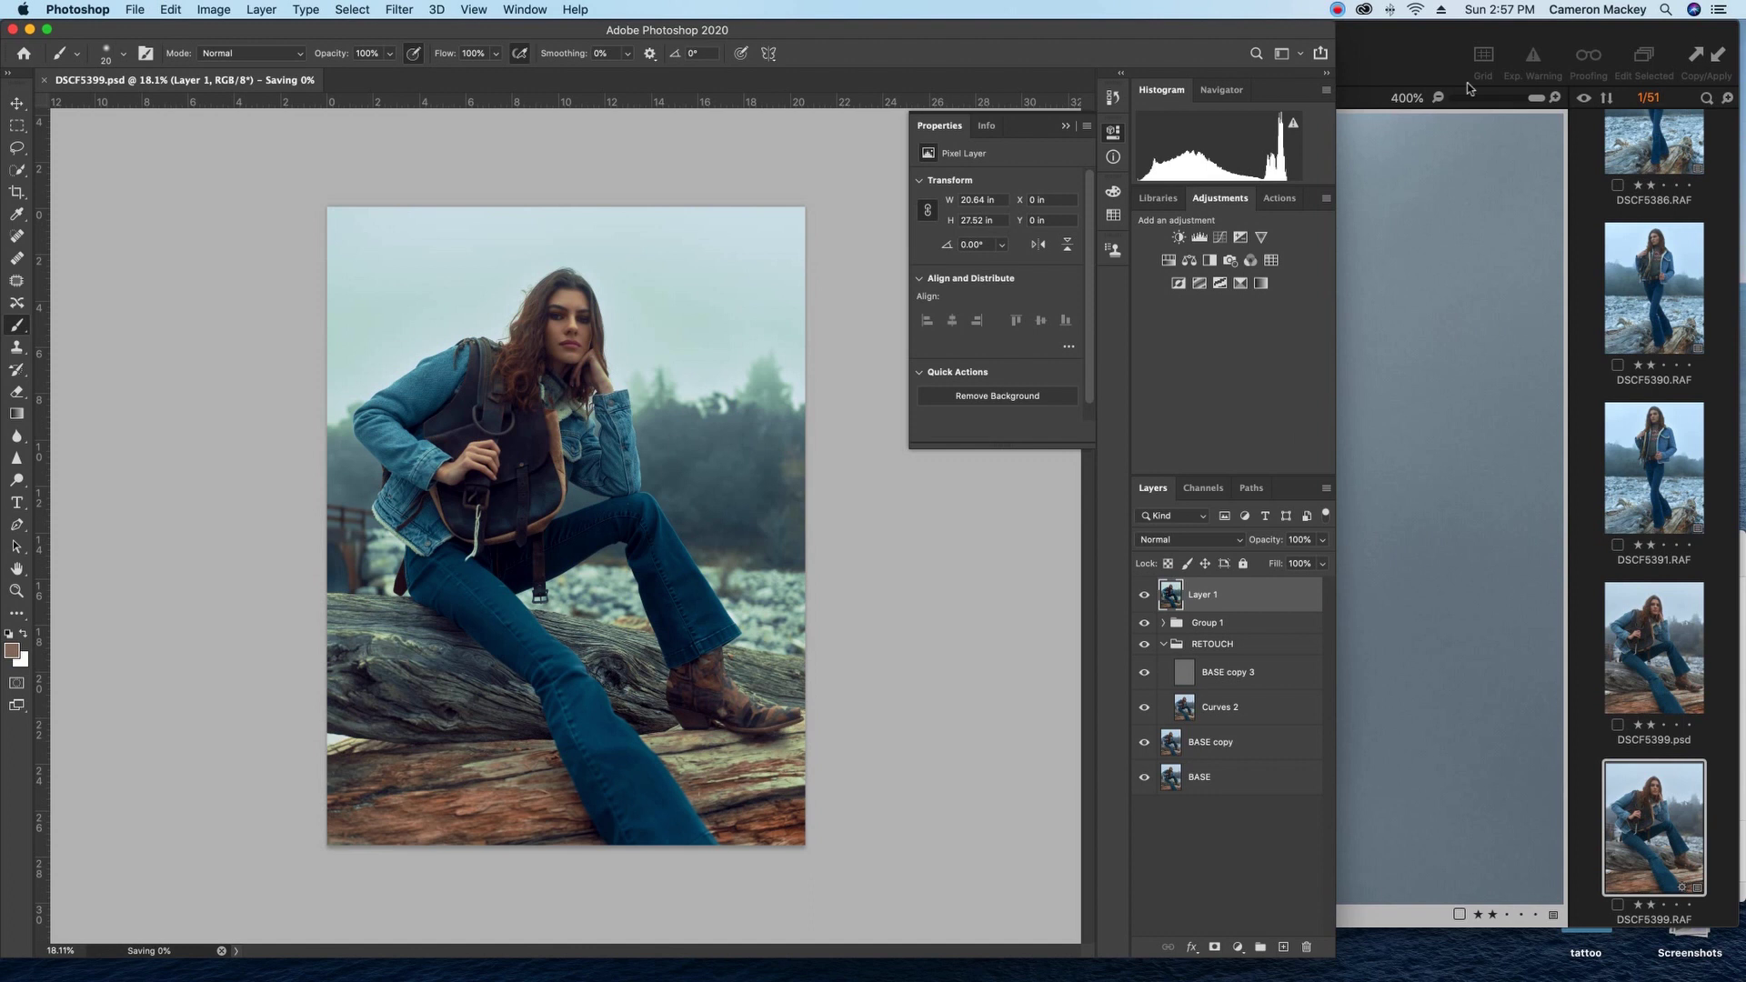
pyautogui.click(1408, 55)
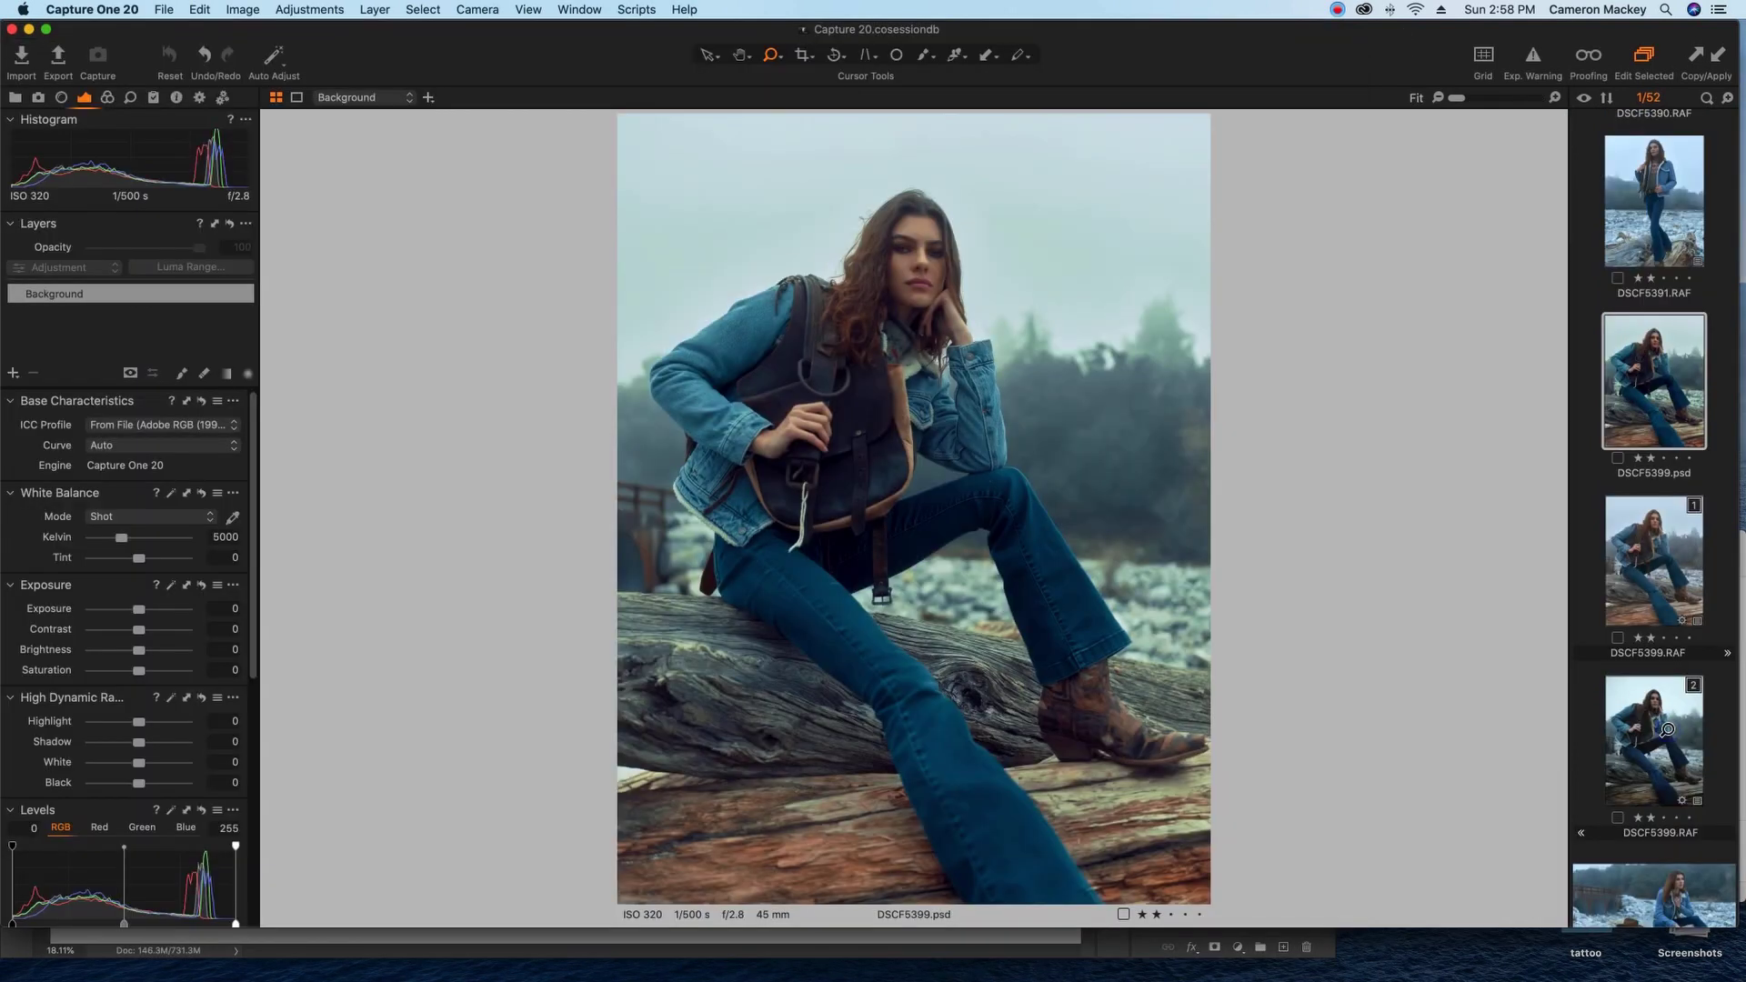
pyautogui.click(1668, 730)
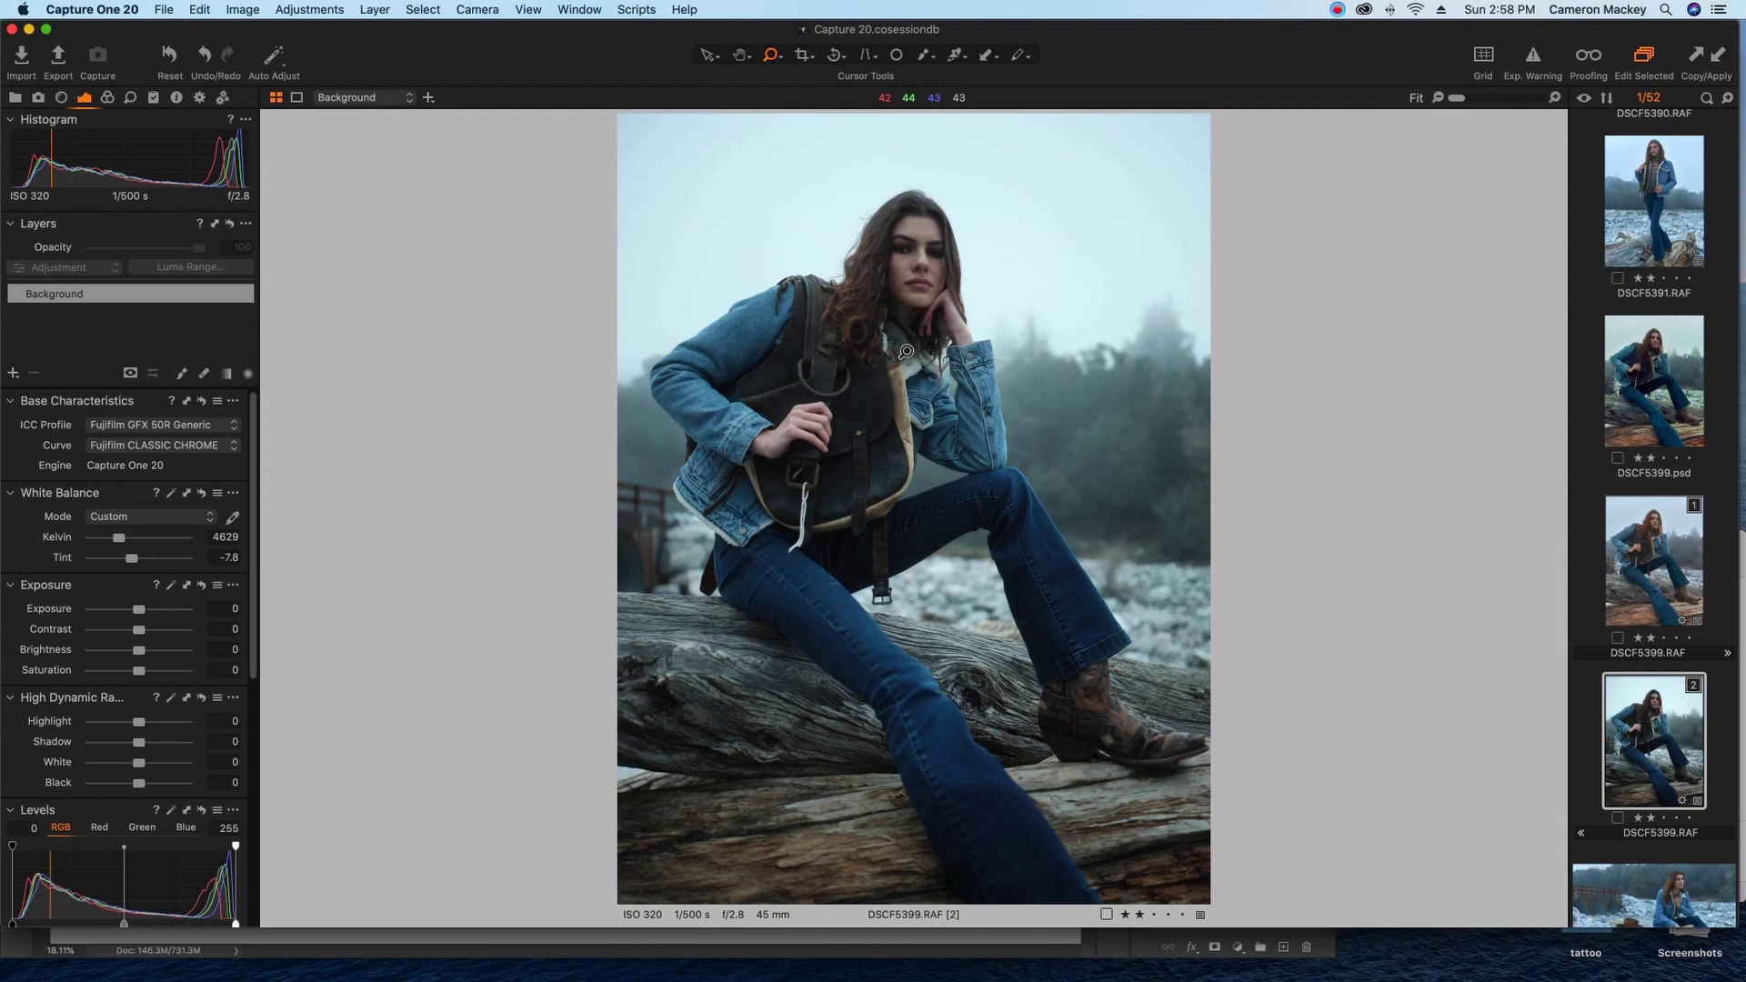
pyautogui.click(1669, 554)
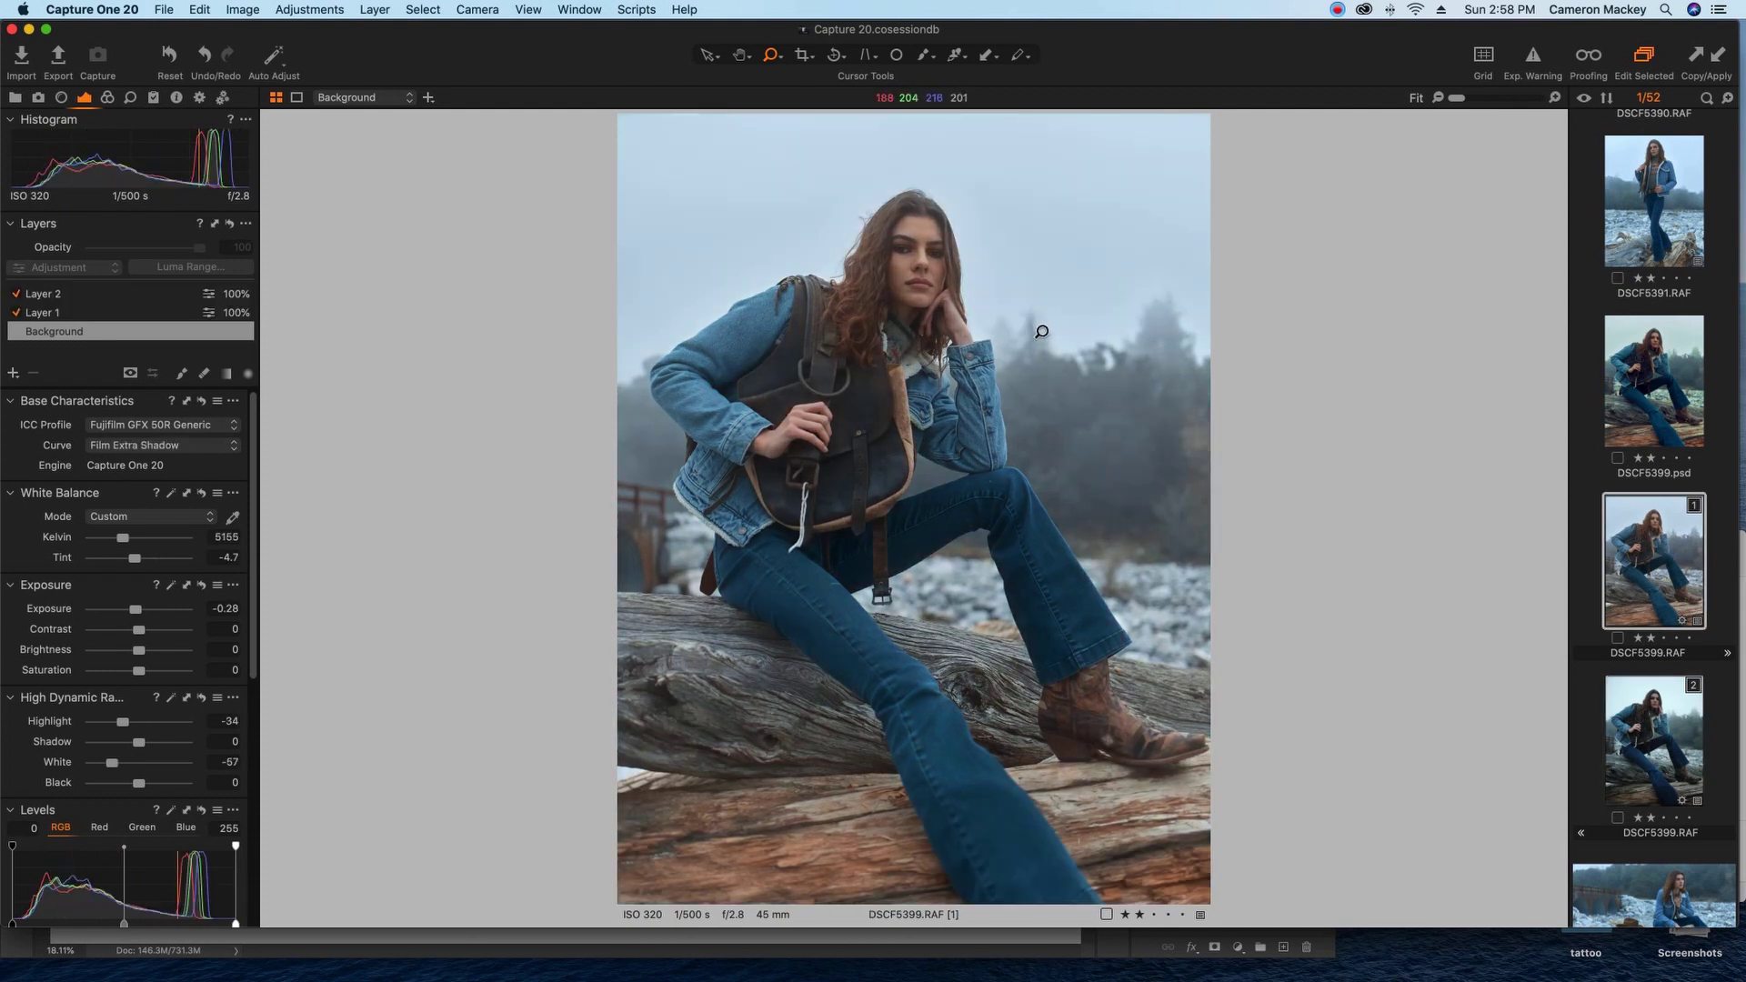
pyautogui.click(1648, 367)
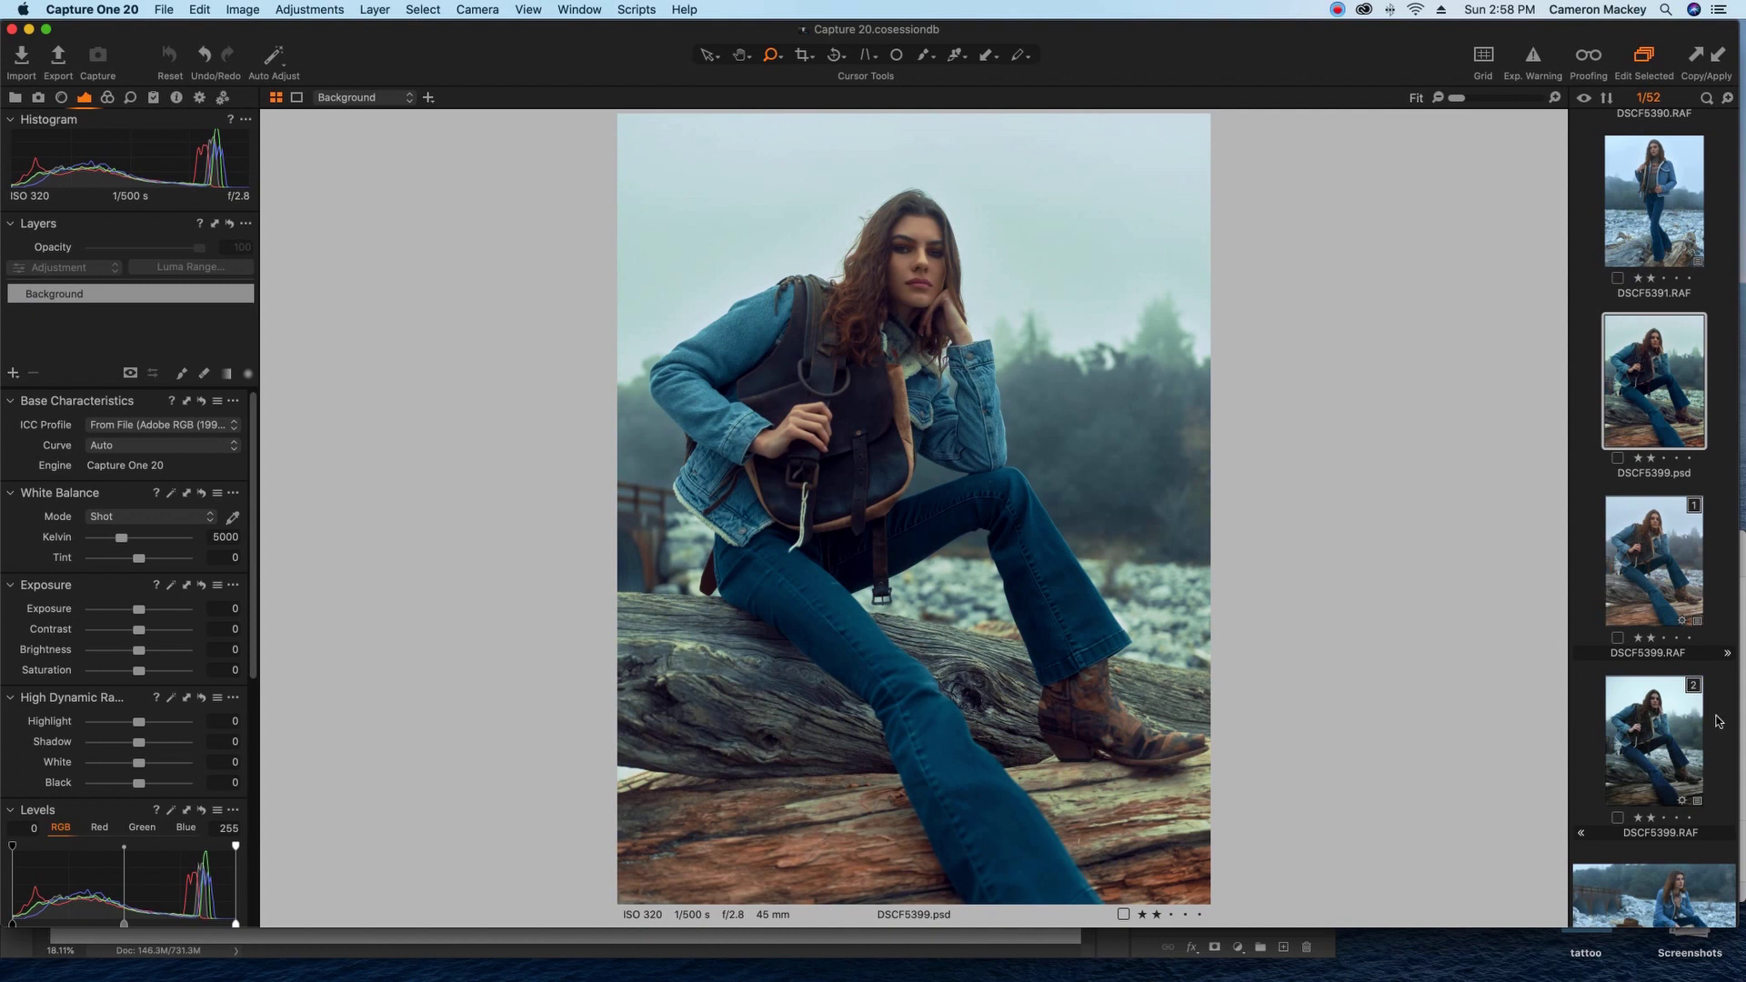
pyautogui.click(1643, 743)
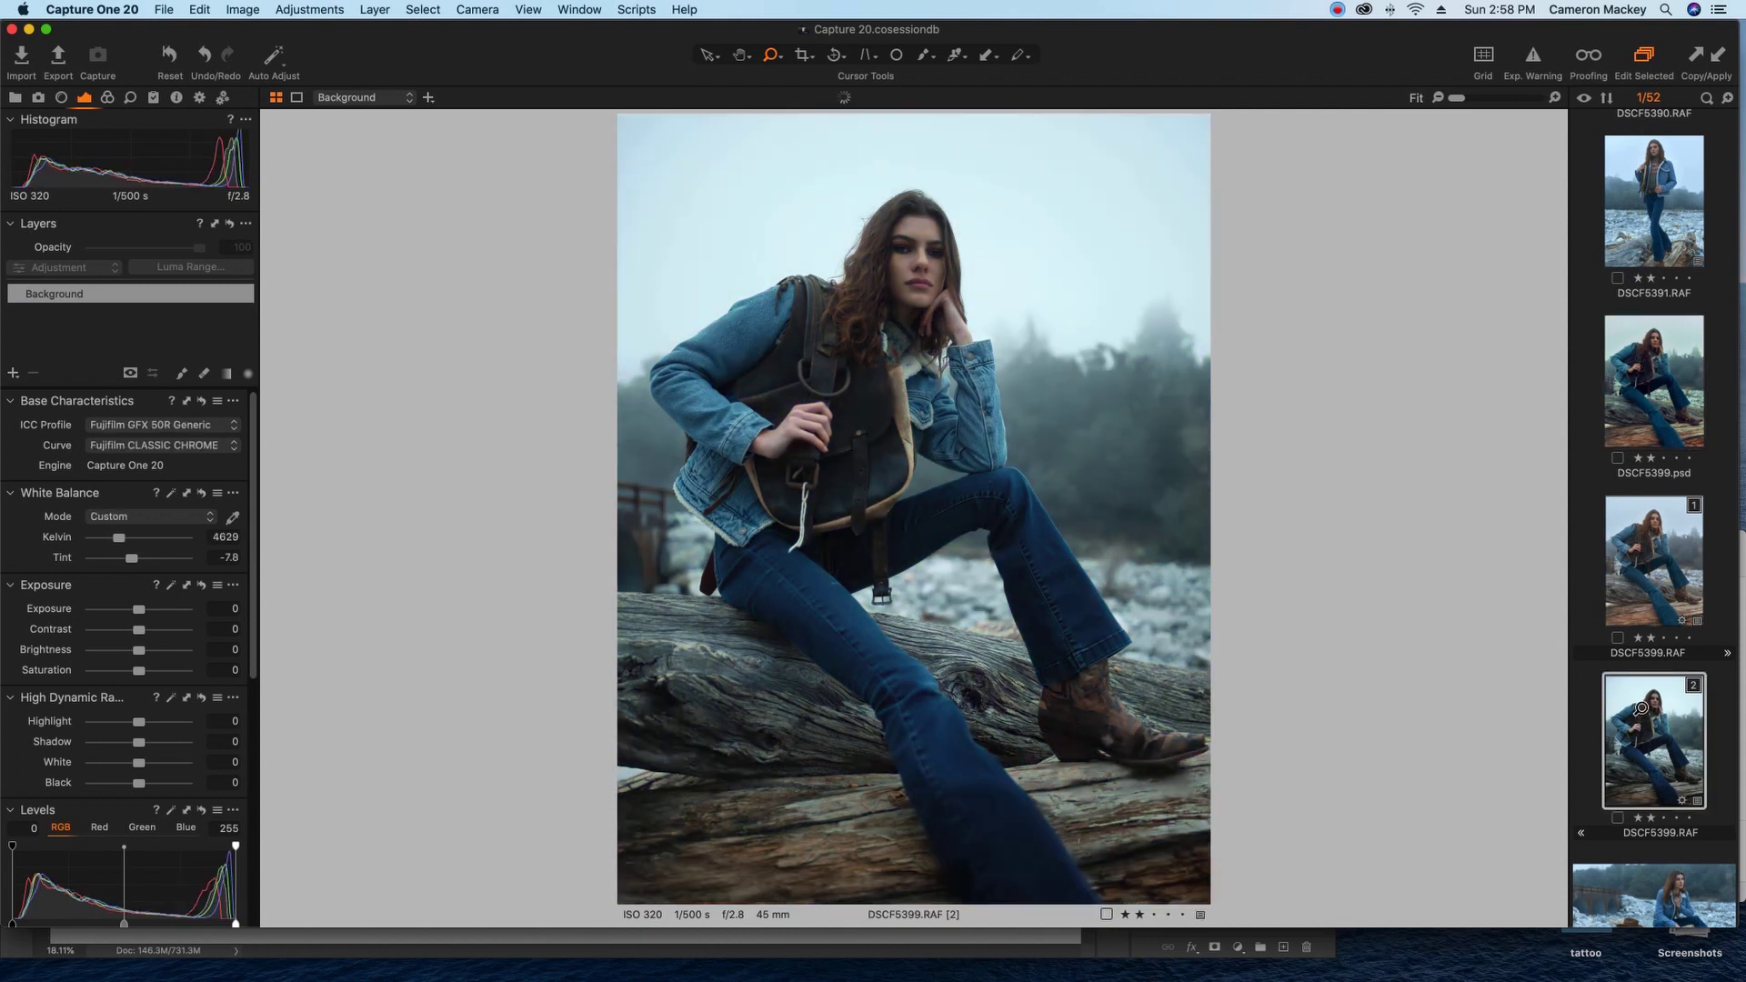
pyautogui.click(1648, 585)
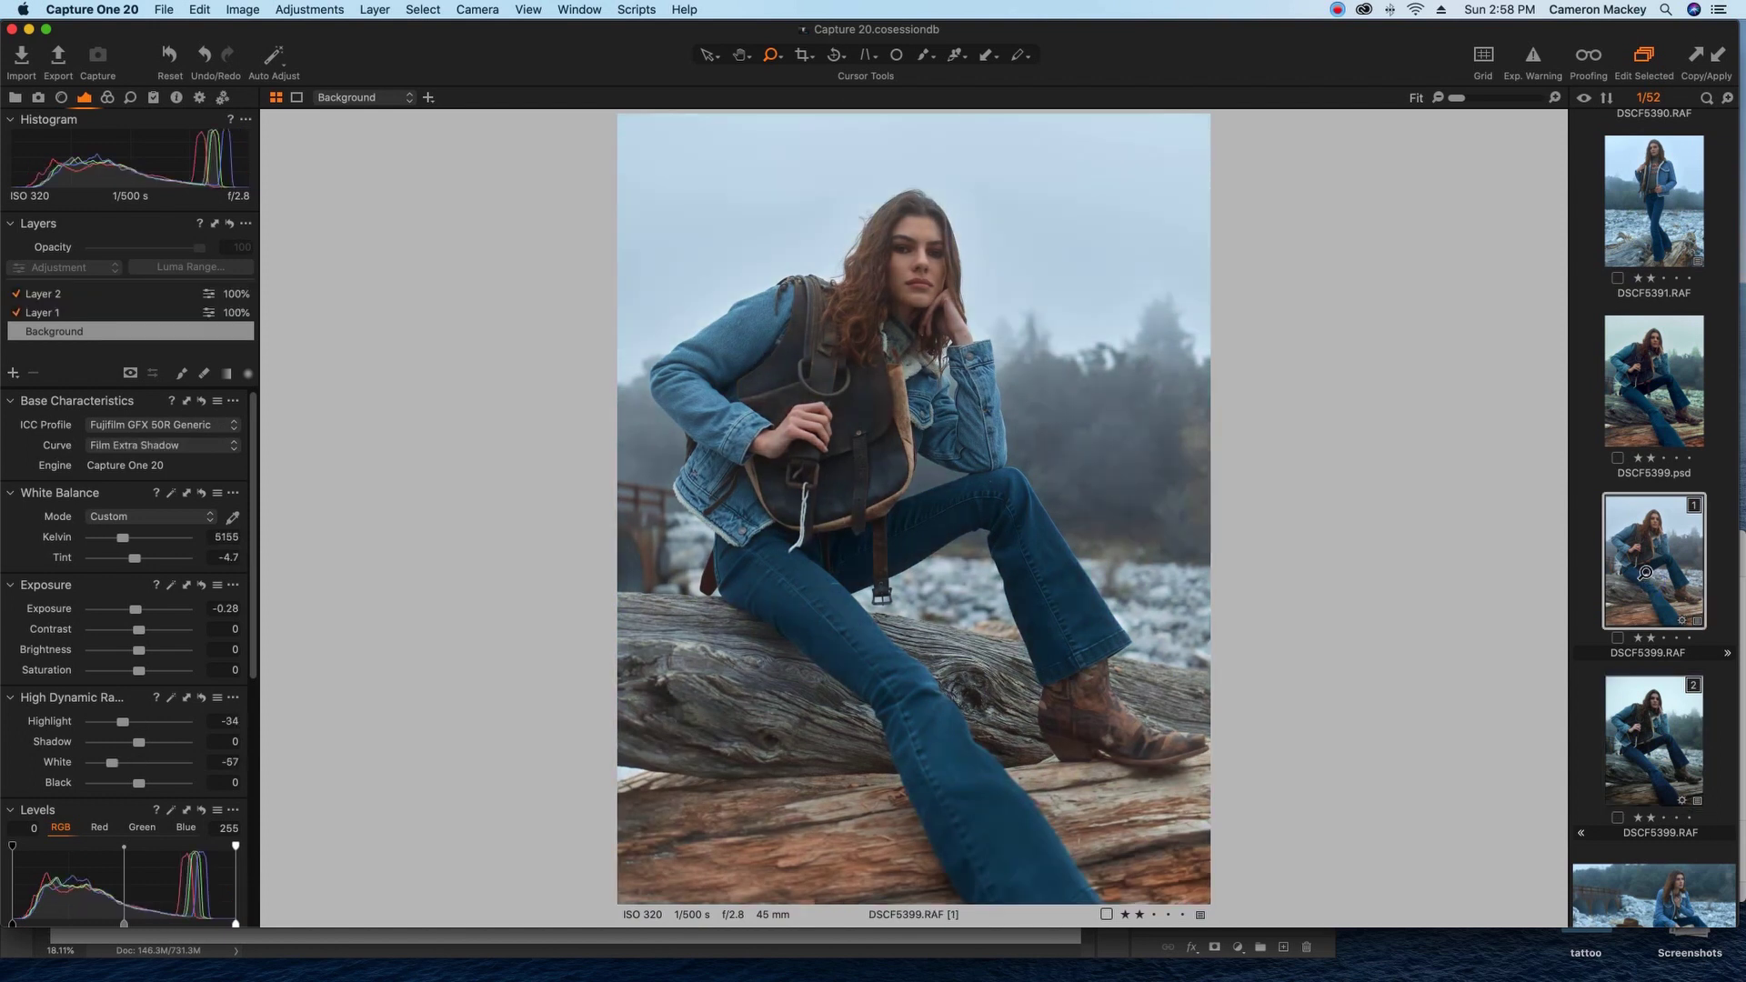
pyautogui.click(1666, 411)
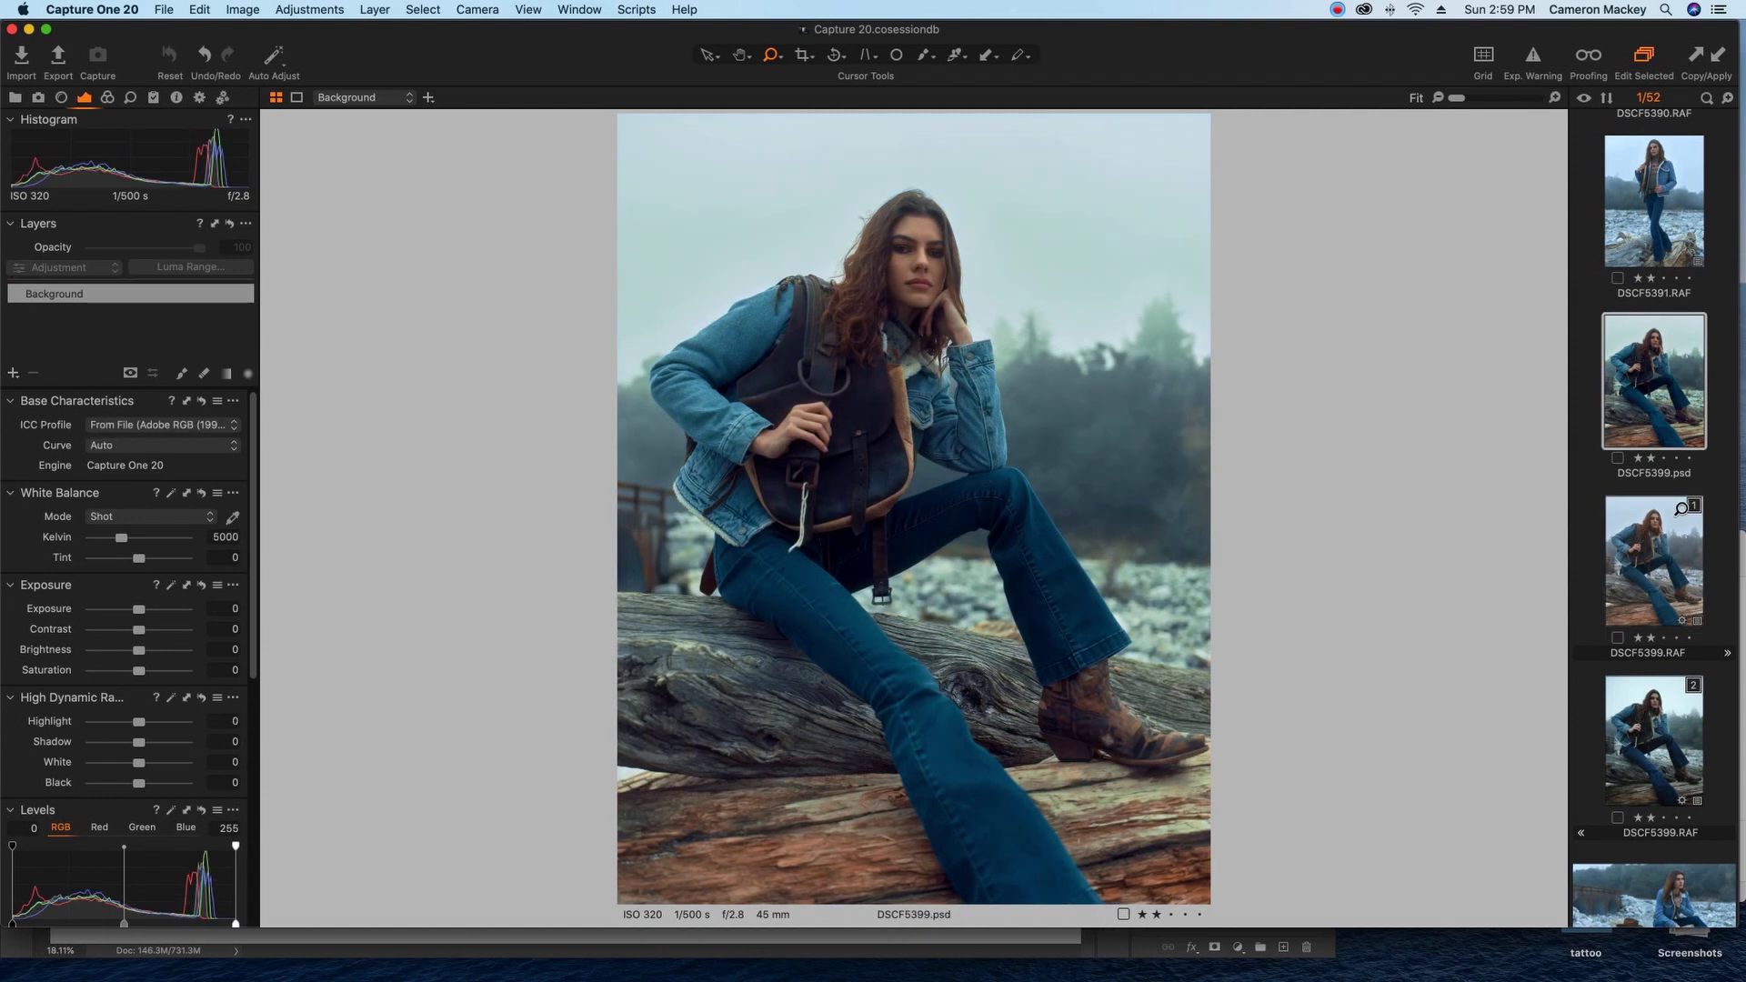
pyautogui.click(1657, 515)
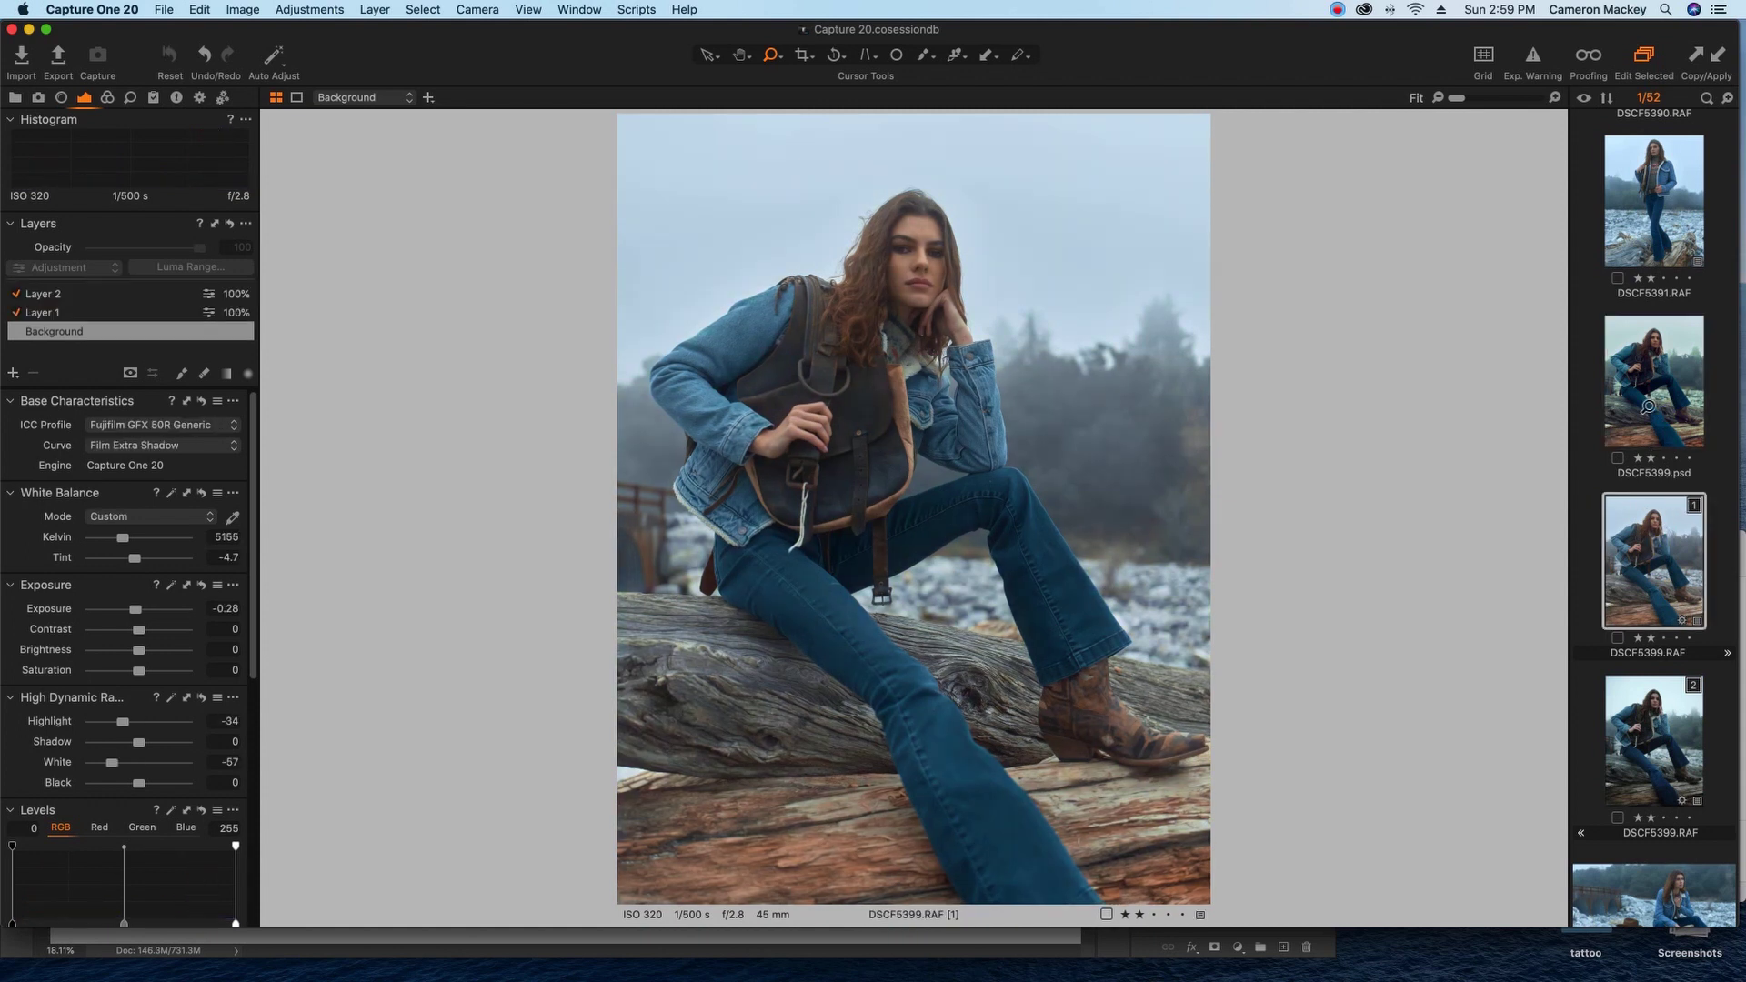
pyautogui.press('Up')
pyautogui.click(1654, 517)
pyautogui.press('Up')
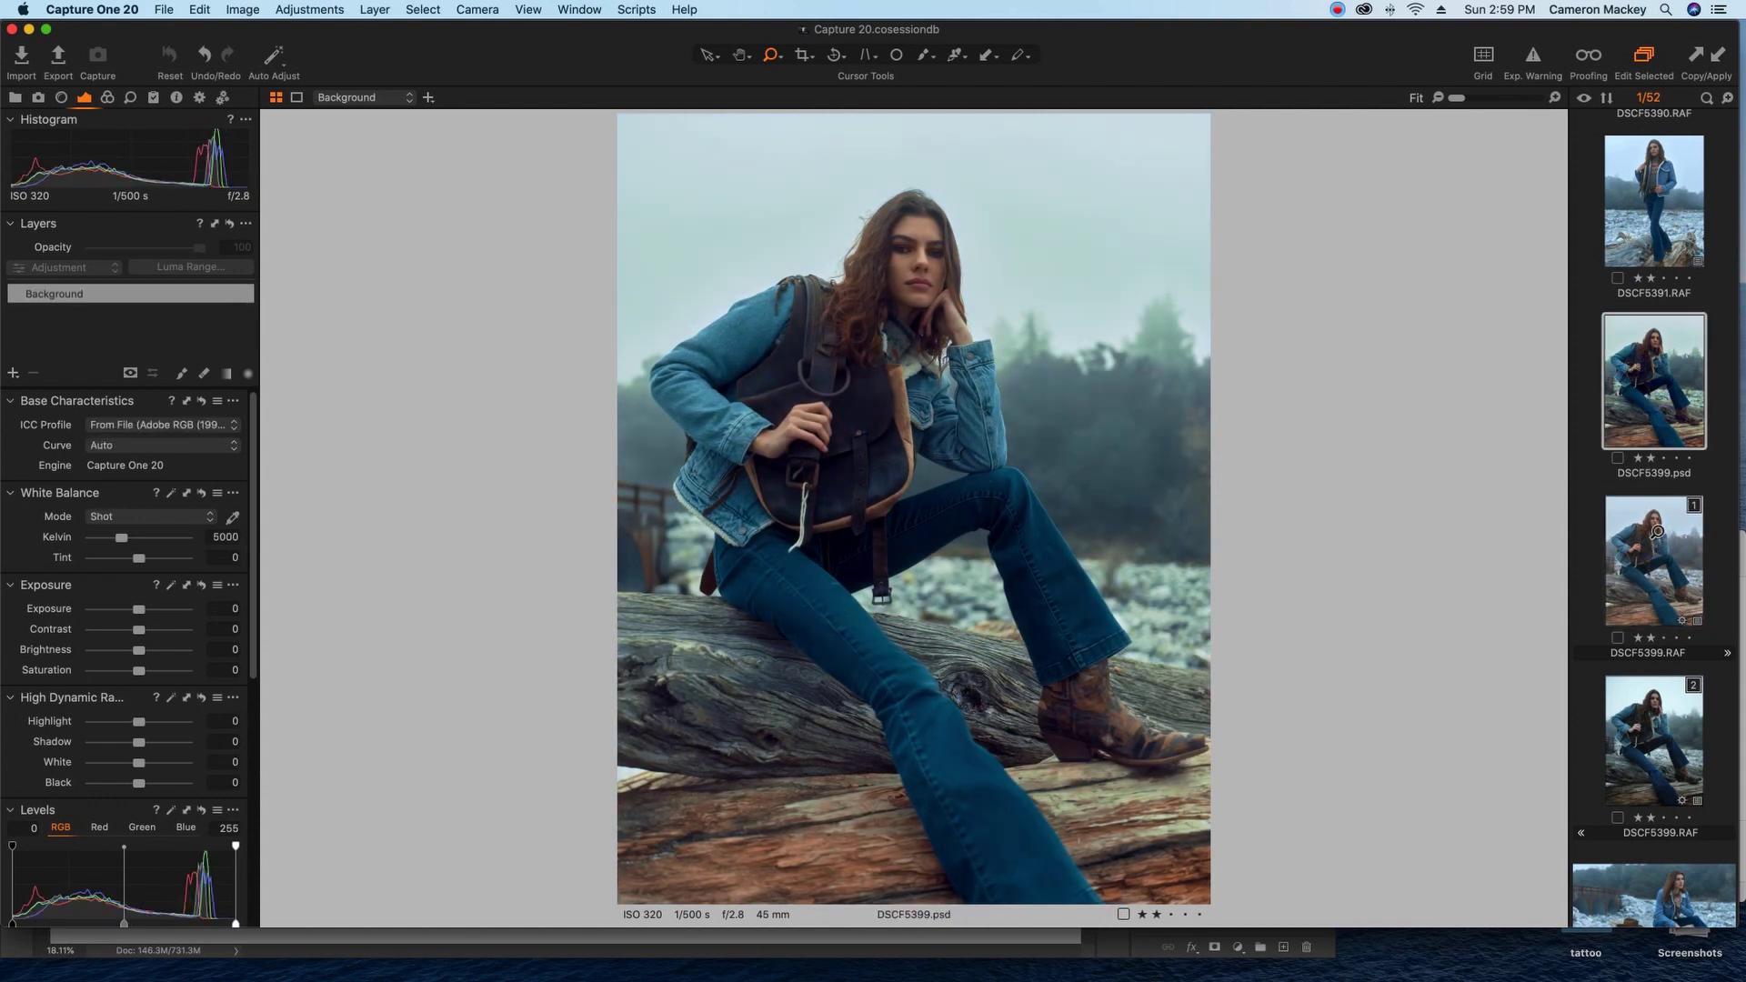